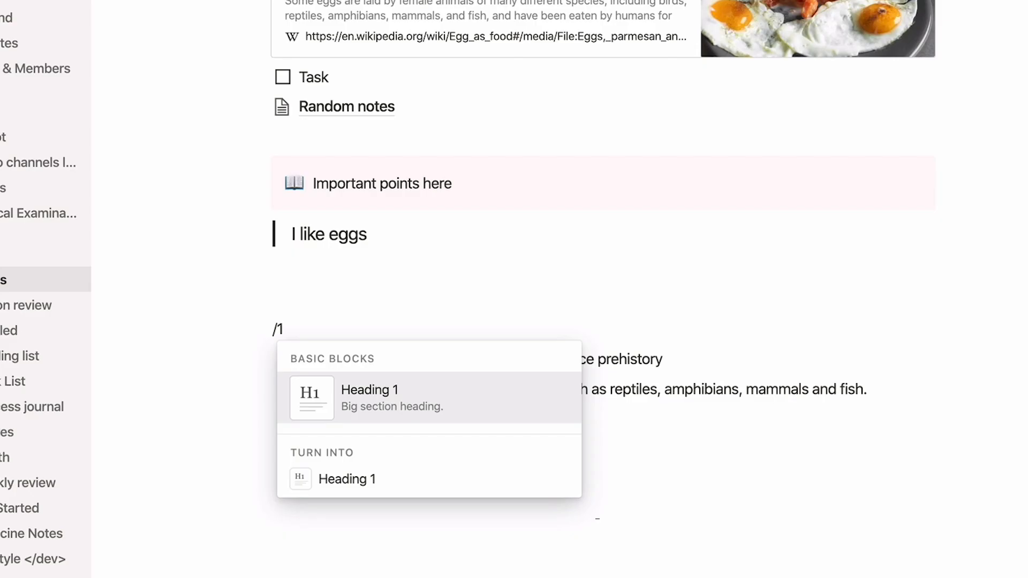
Step: Type the heading 'Animals that lay eggs' above the egg bullet points
key("Return")
type("Animals that l")
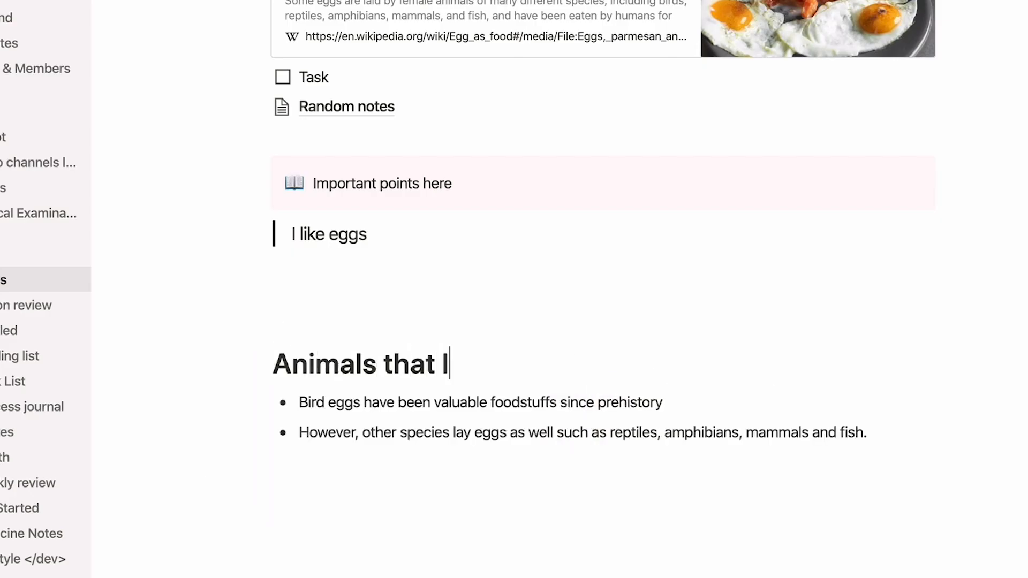
type("ay egg")
type("s")
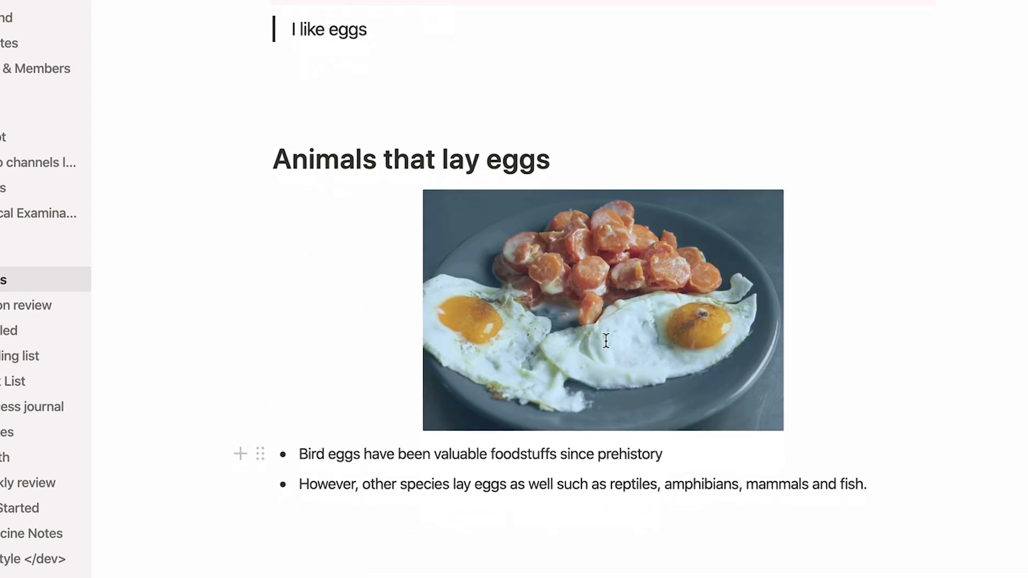
mouse_move(613, 344)
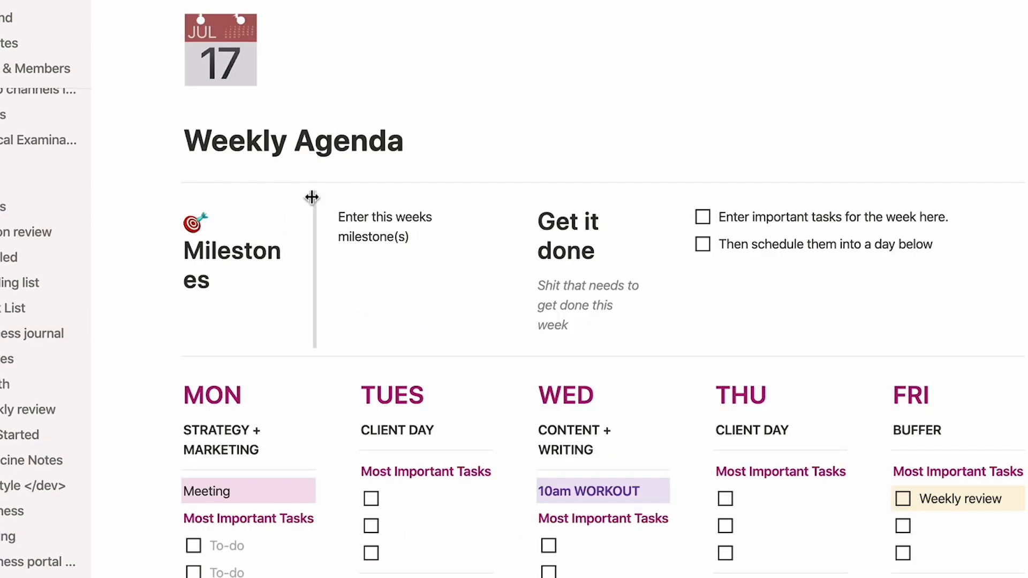
left_click_drag(312, 198, 359, 198)
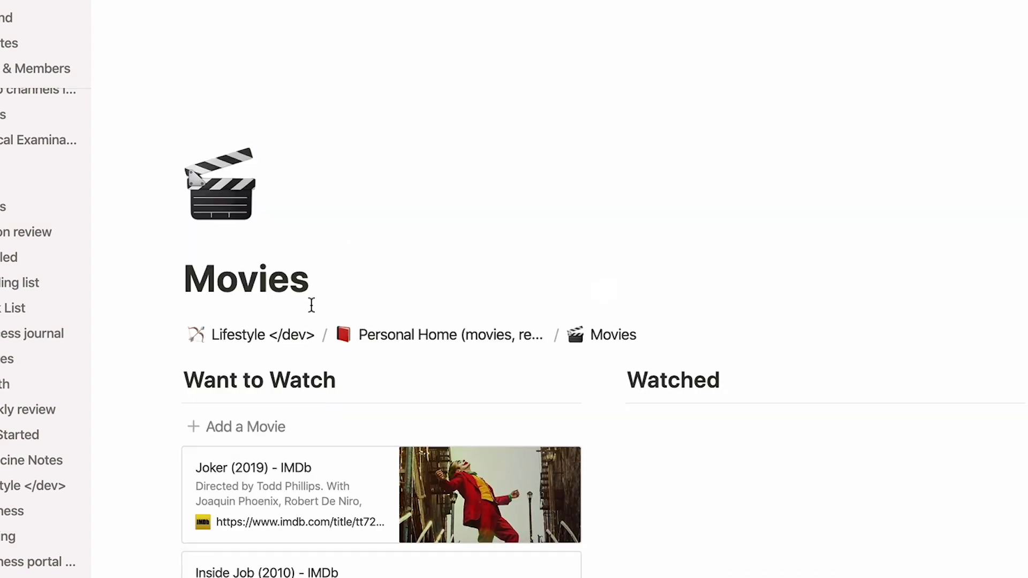
scroll(310, 304, "down", 5)
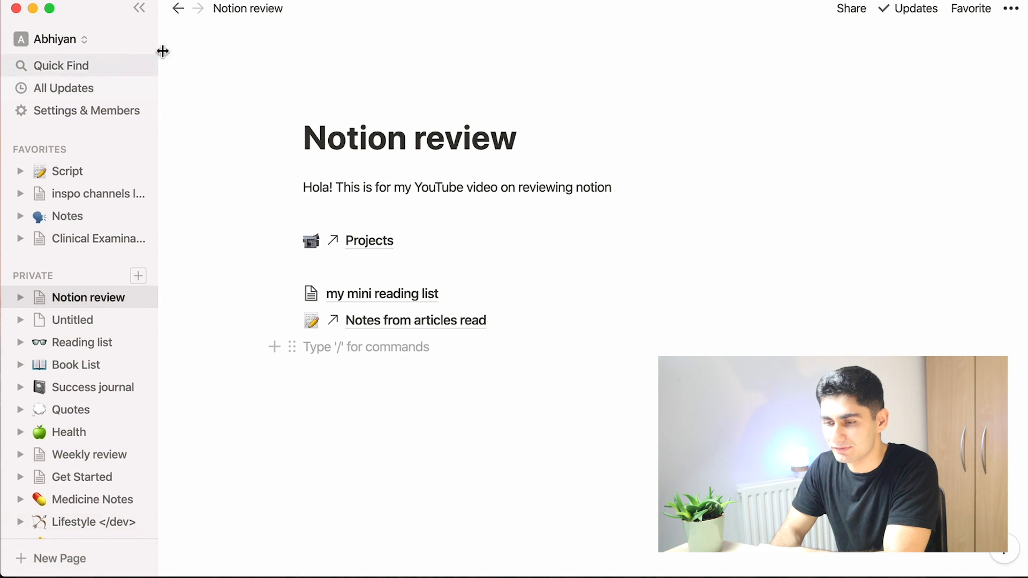
Step: Create a new private page in the sidebar and title it Notes
scroll(70, 138, "down", 1)
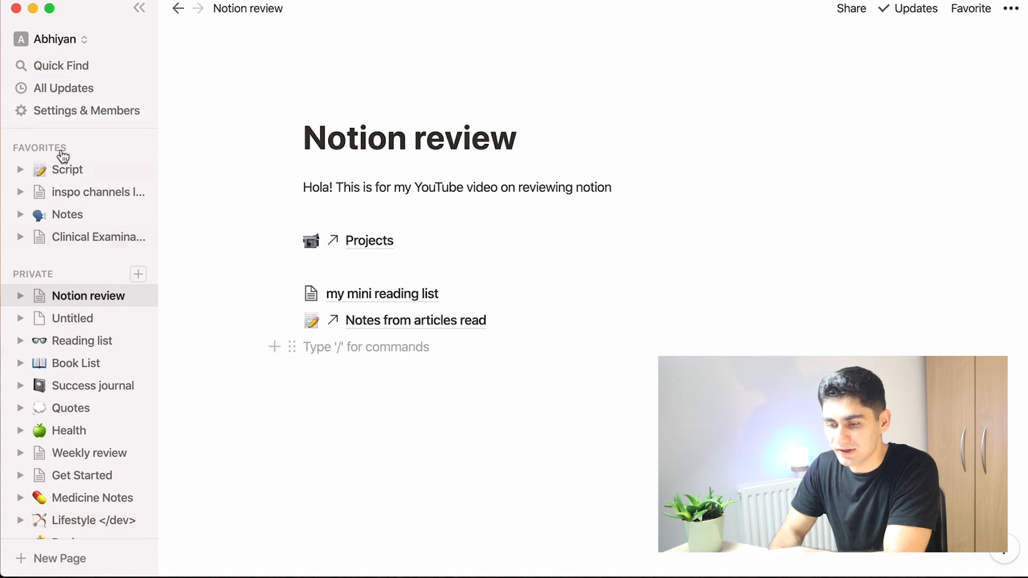
scroll(57, 404, "down", 2)
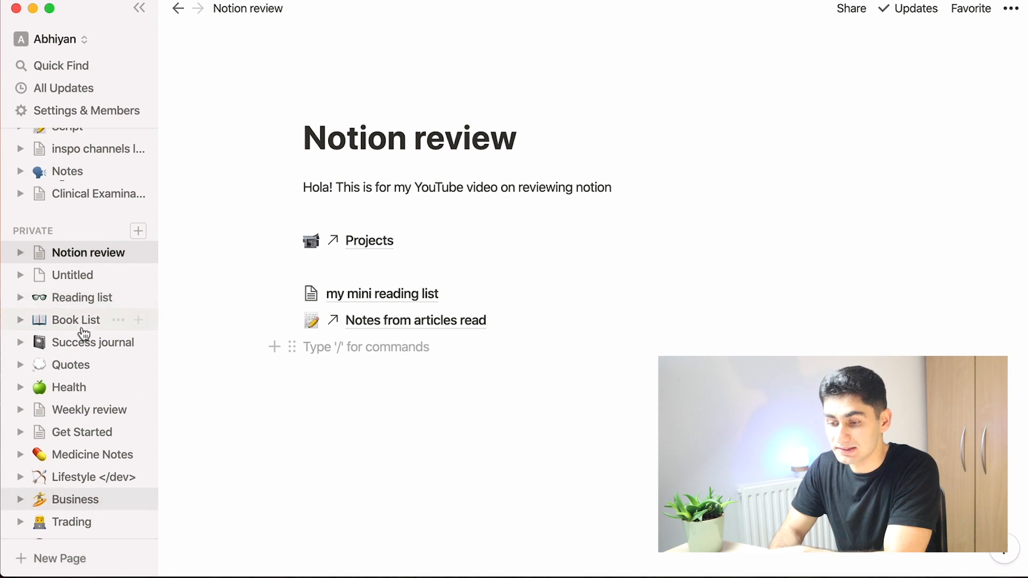
scroll(82, 327, "down", 2)
scroll(83, 253, "up", 1)
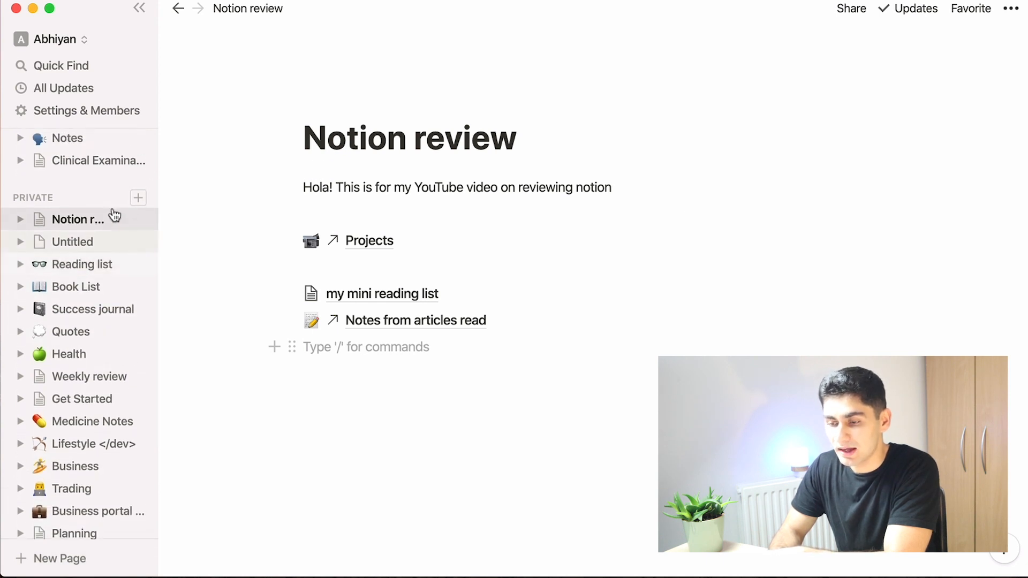
left_click(138, 199)
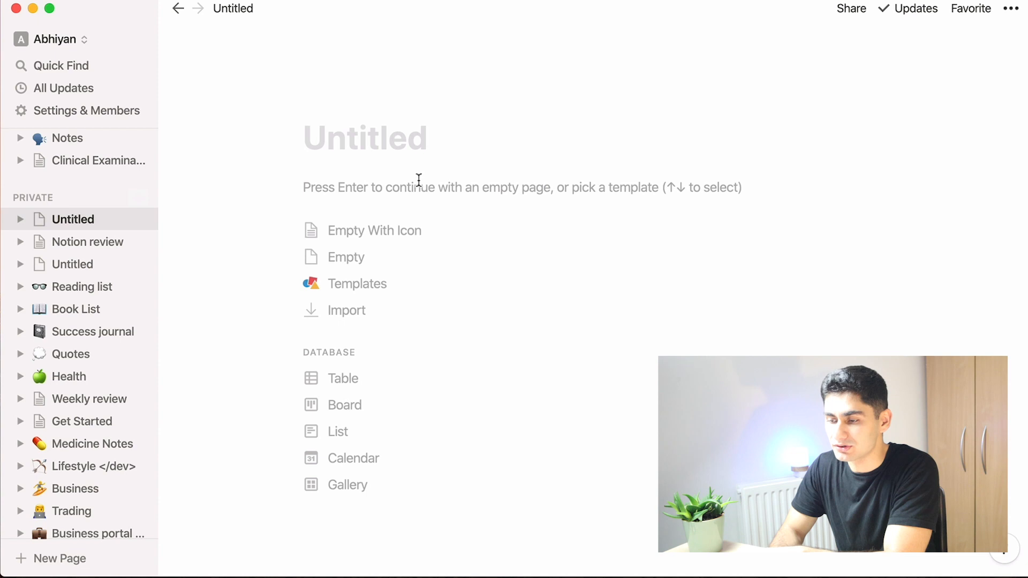
type("Notes")
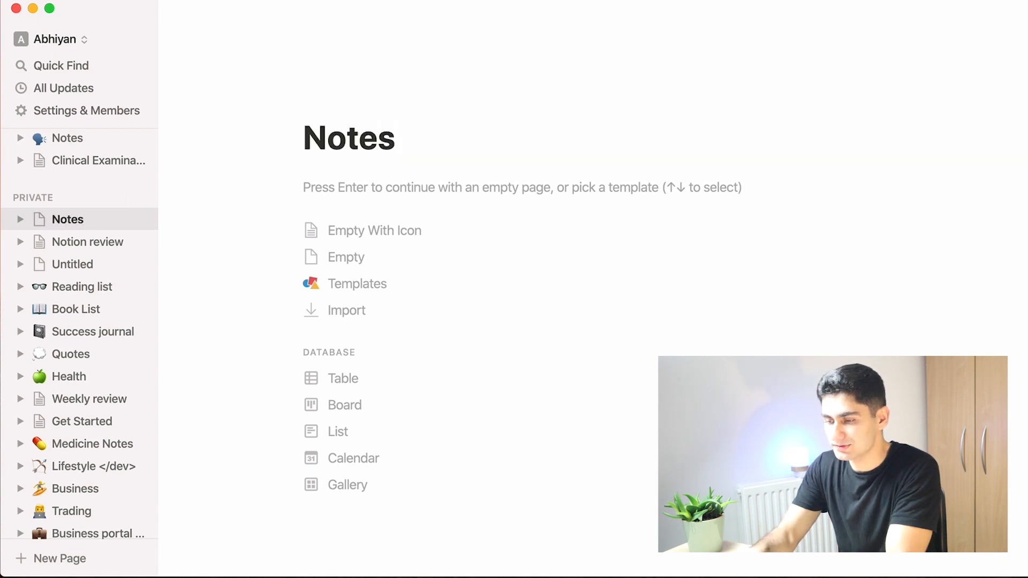
Step: Start the page as empty with an icon and set the icon to the fire emoji
left_click(373, 242)
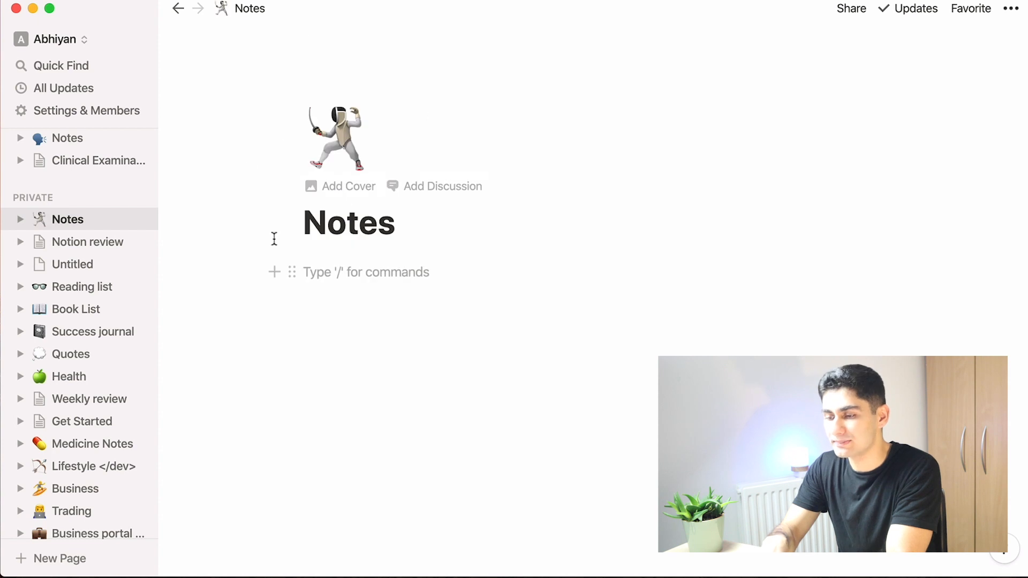
left_click(356, 155)
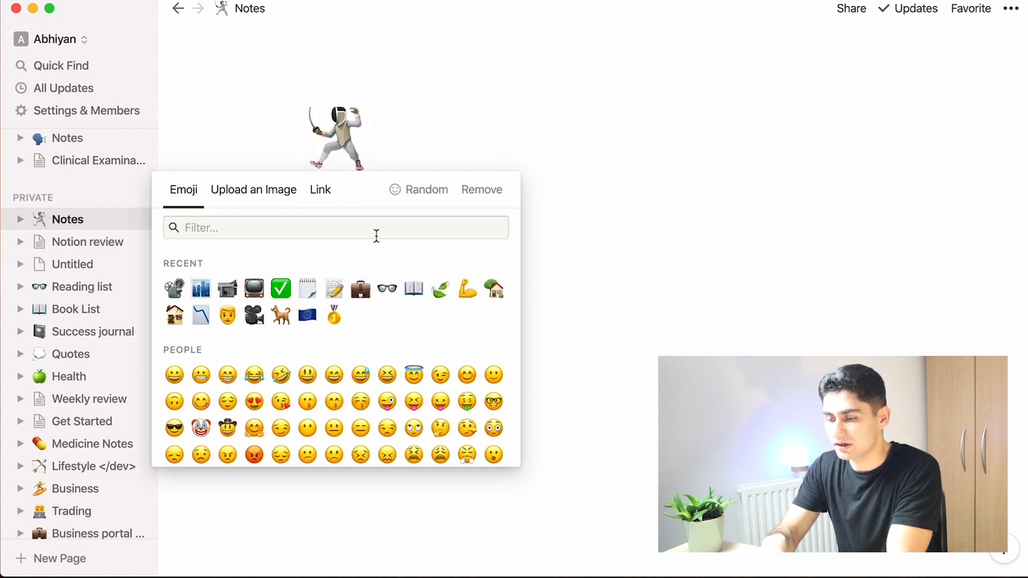
type("fire")
left_click(166, 348)
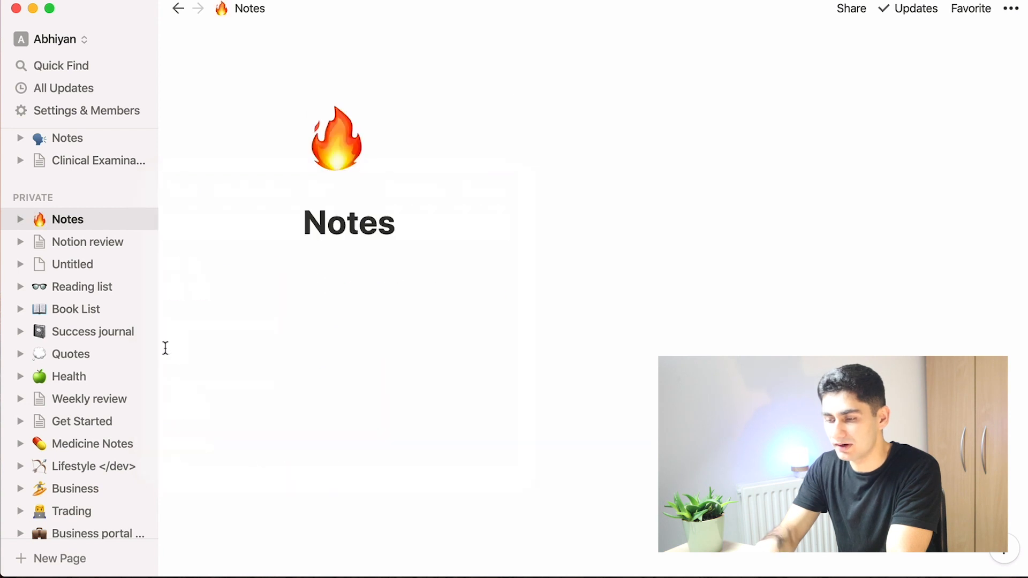
left_click(385, 330)
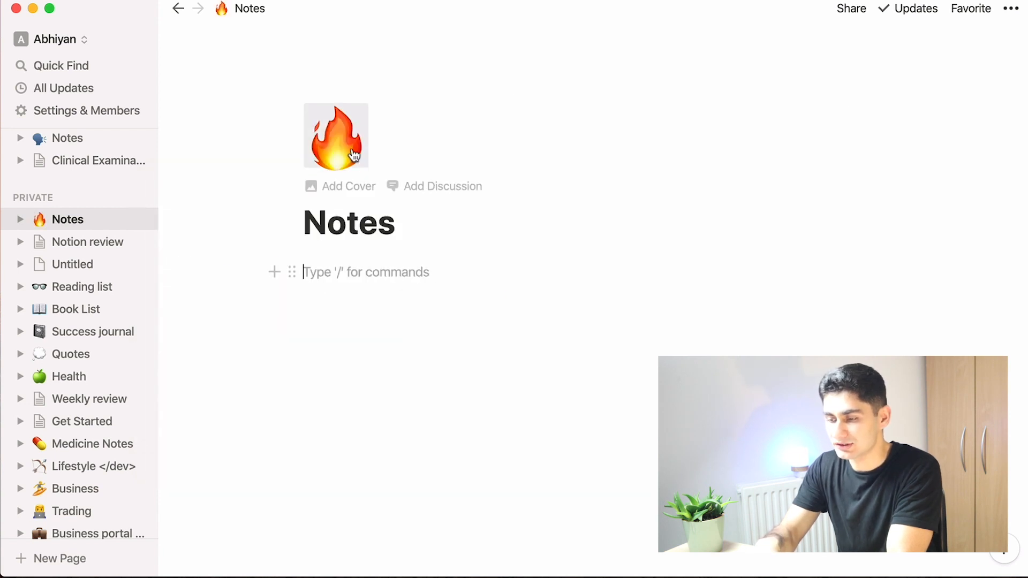
Step: Replace the page icon with the books emoji found by searching 'book'
left_click(336, 141)
type("book")
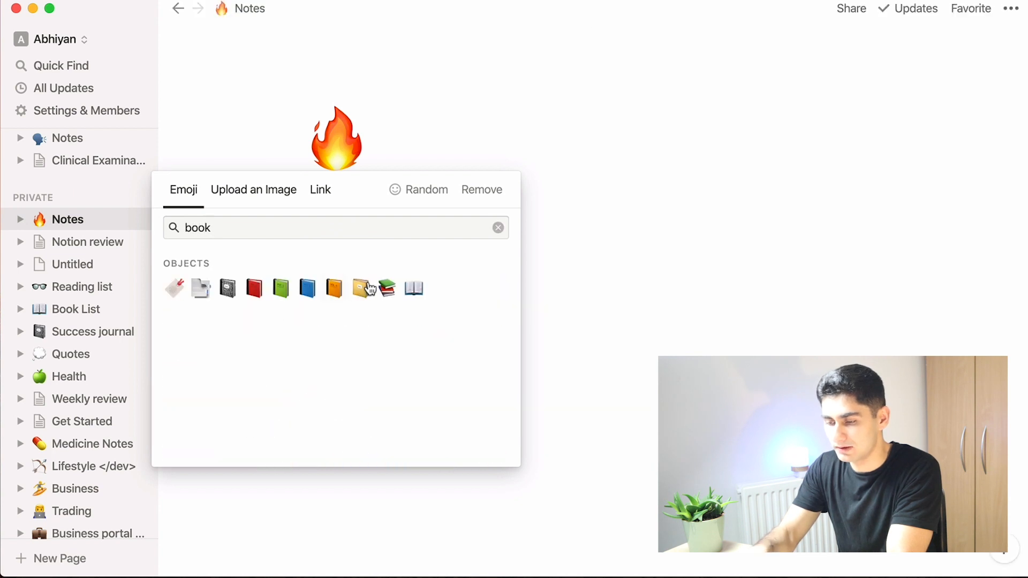
left_click(387, 288)
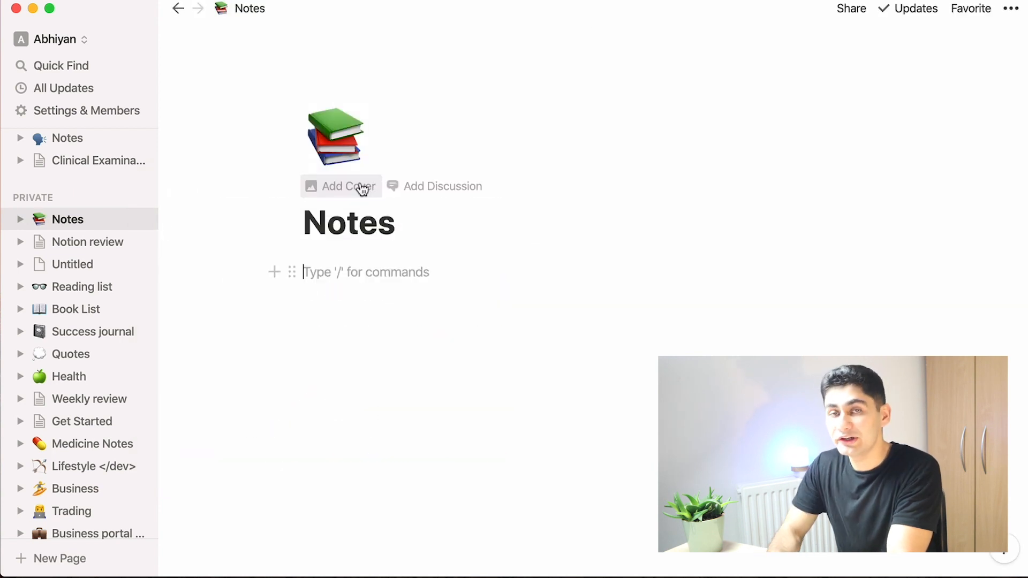
Step: Add a cover image to the page and reposition it upward
left_click(363, 189)
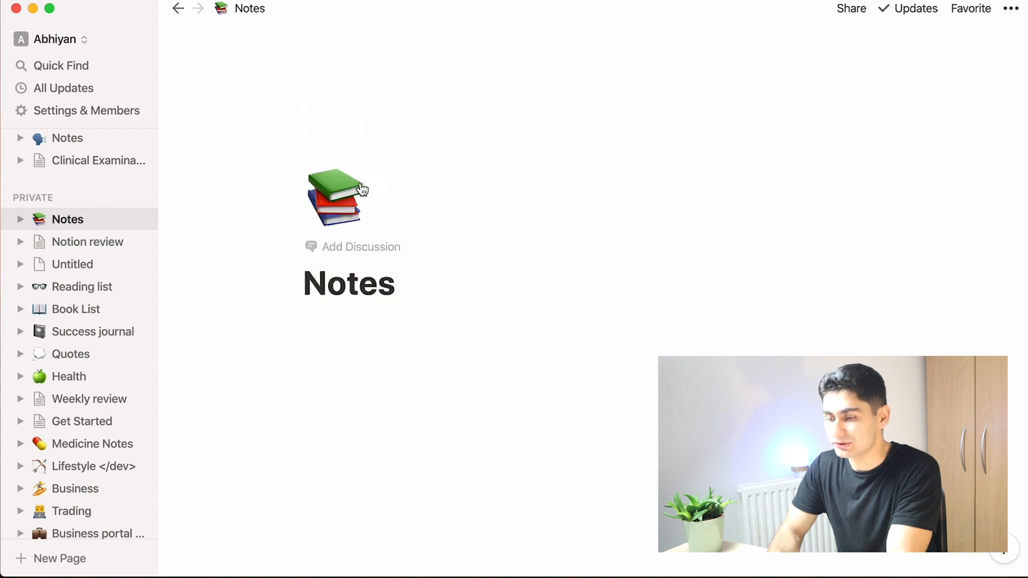
mouse_move(650, 88)
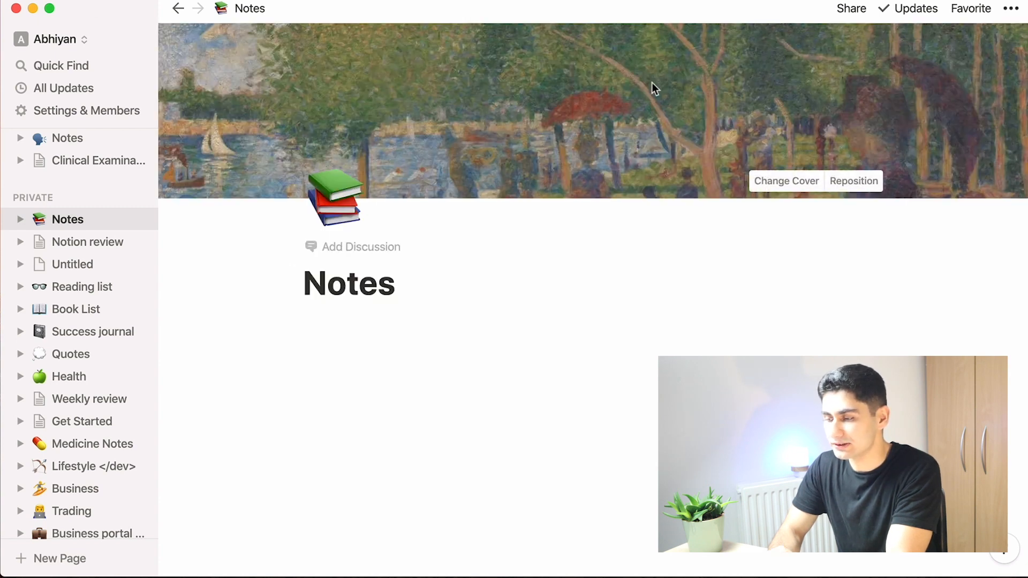
left_click(845, 181)
left_click_drag(675, 161, 674, 52)
left_click(805, 181)
Step: Change the cover to the Unsplash pencil-and-book photo found by searching 'notes'
left_click(771, 181)
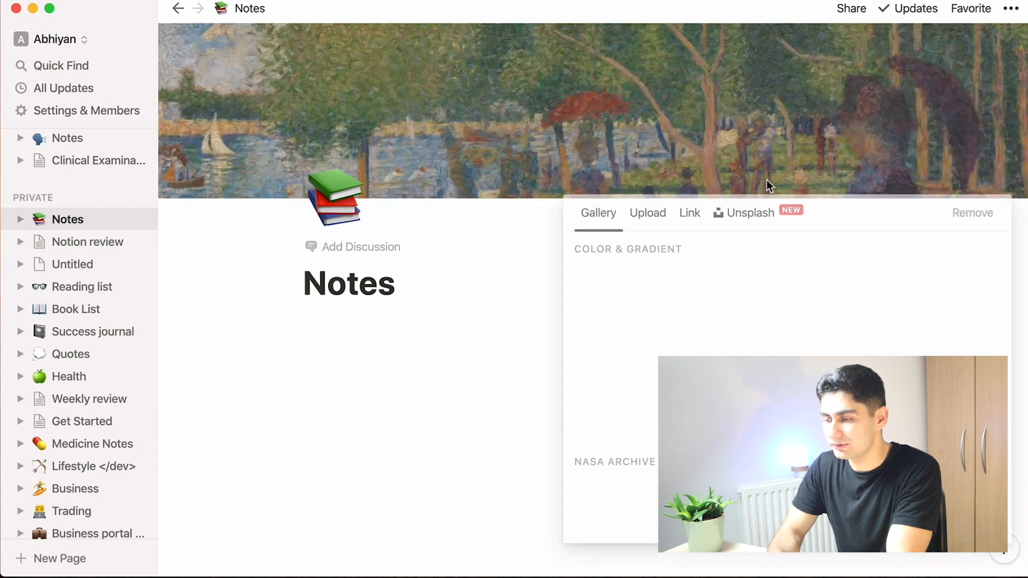
left_click(744, 214)
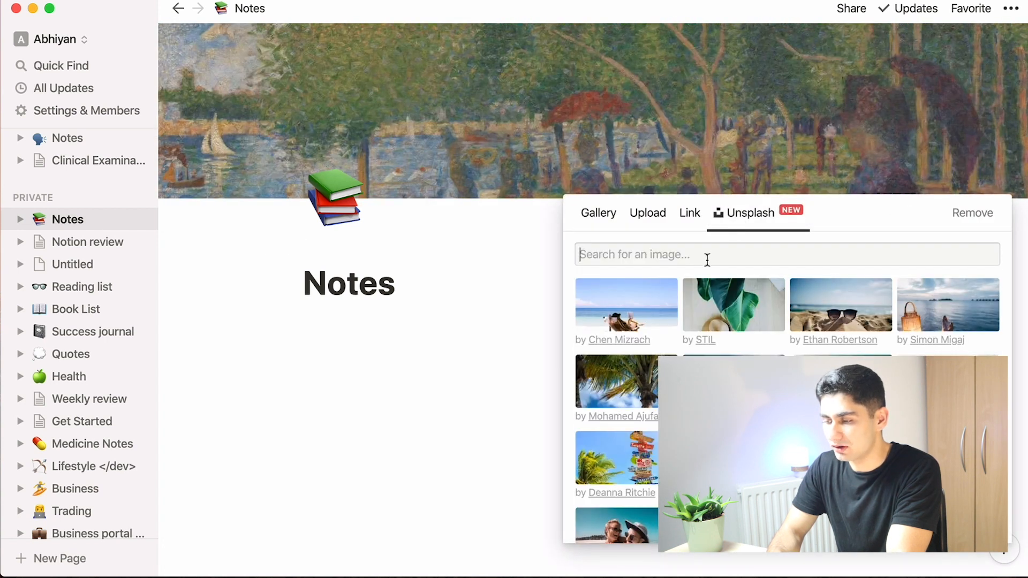
type("notes")
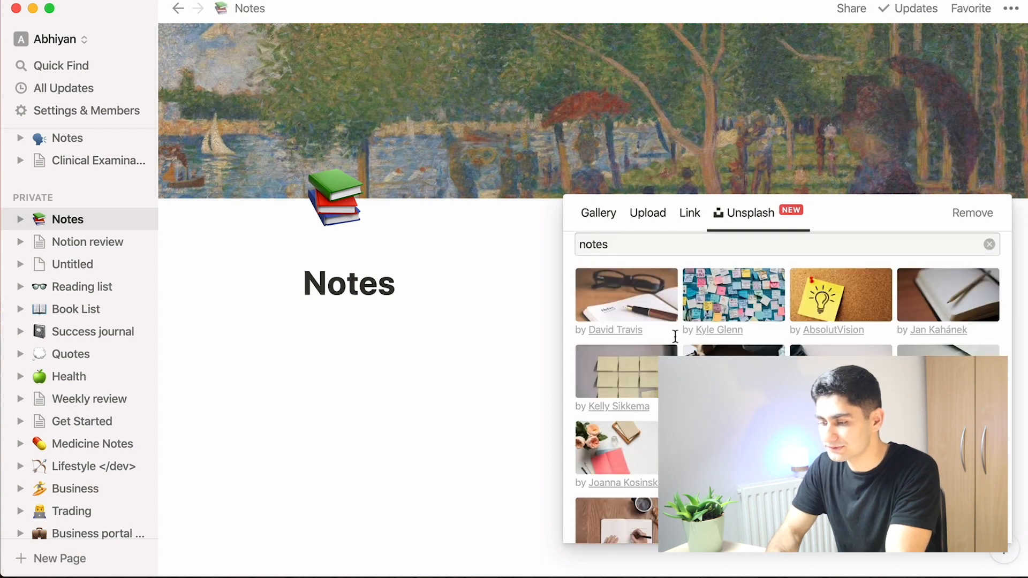
left_click(936, 283)
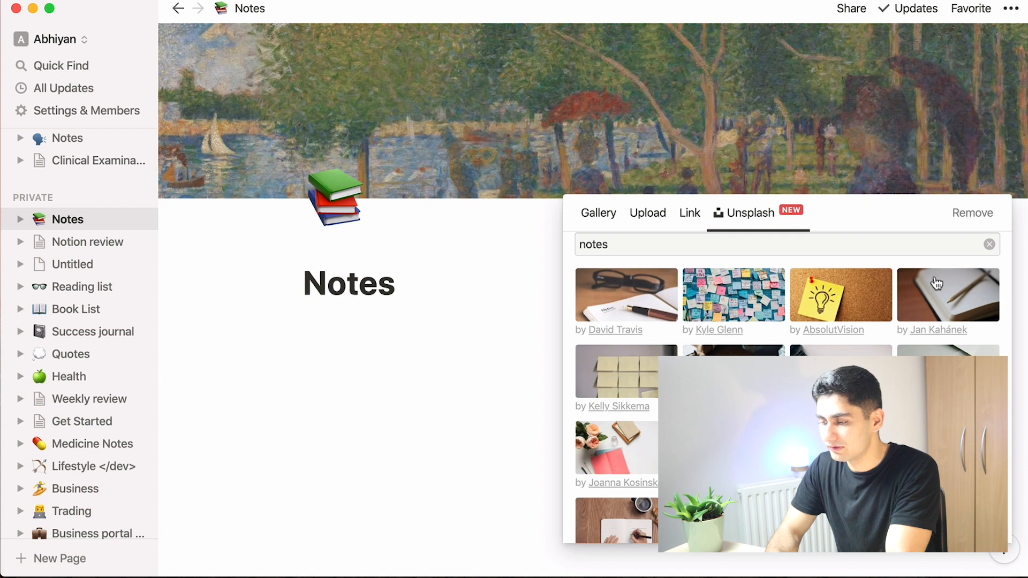
left_click(402, 386)
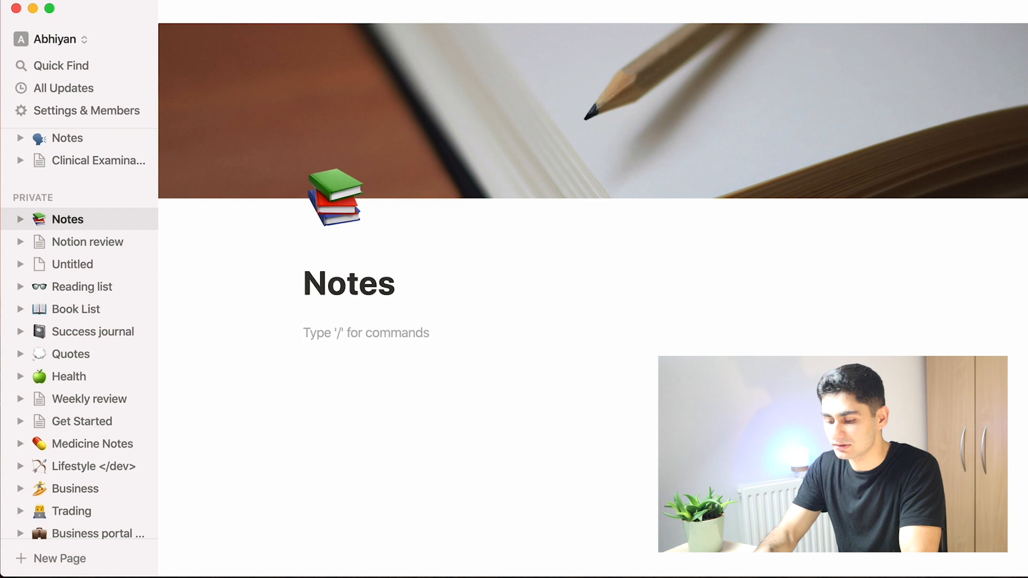
Step: Write the line 'This is a page' in the page body and start a new line
type("This is a page")
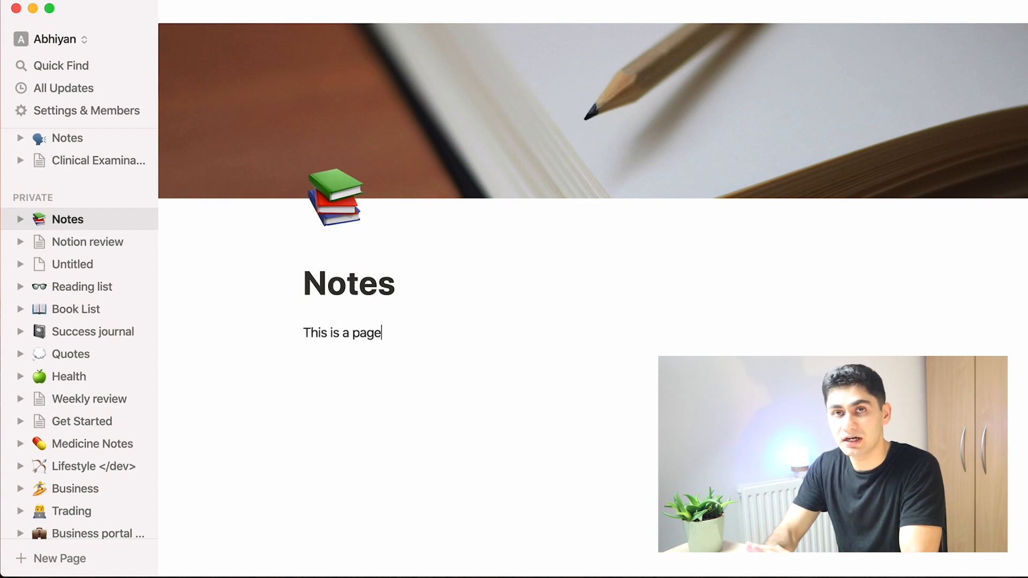
key("Return")
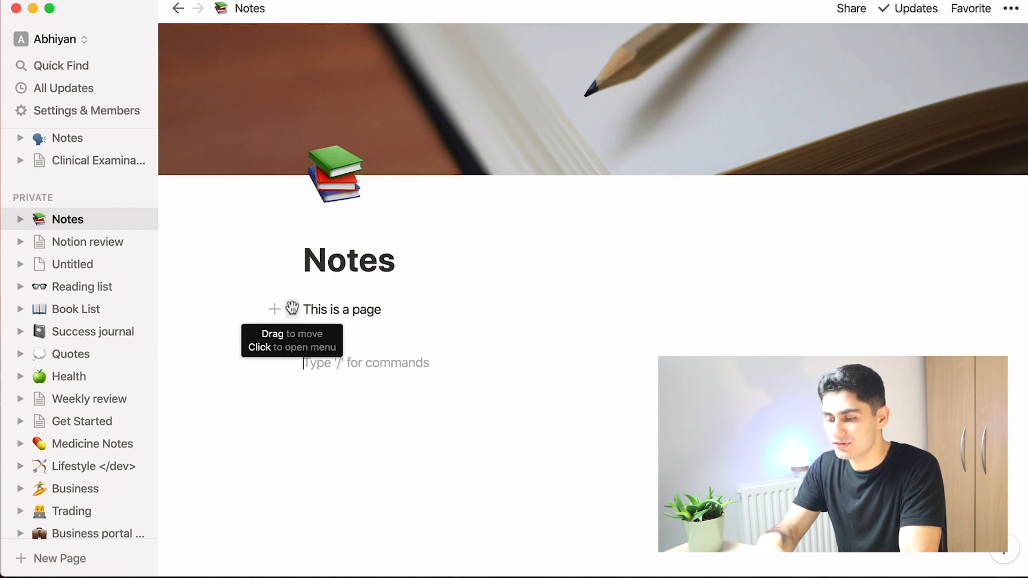
Step: Duplicate the 'This is a page' block
left_click(292, 308)
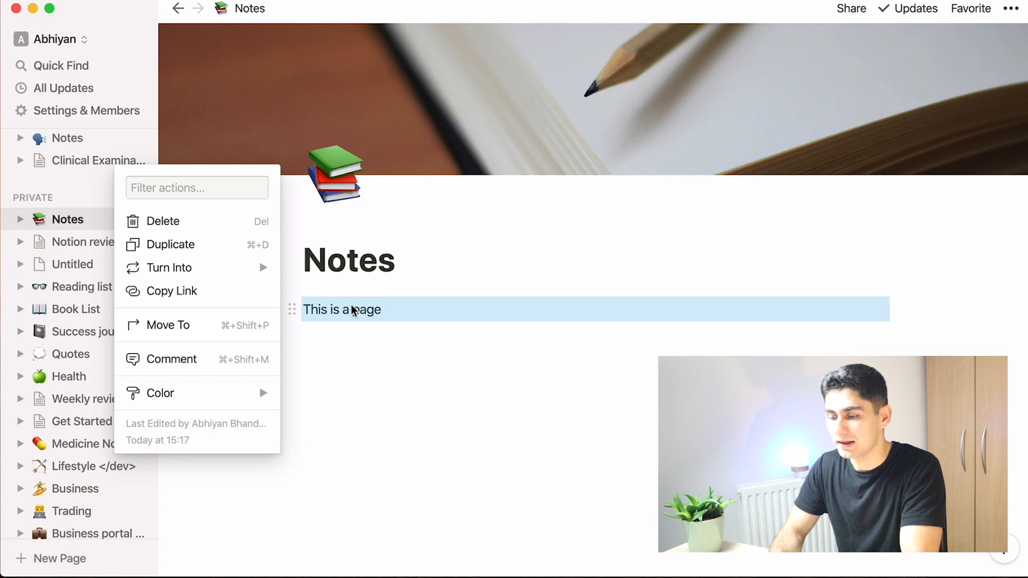
key("super+d")
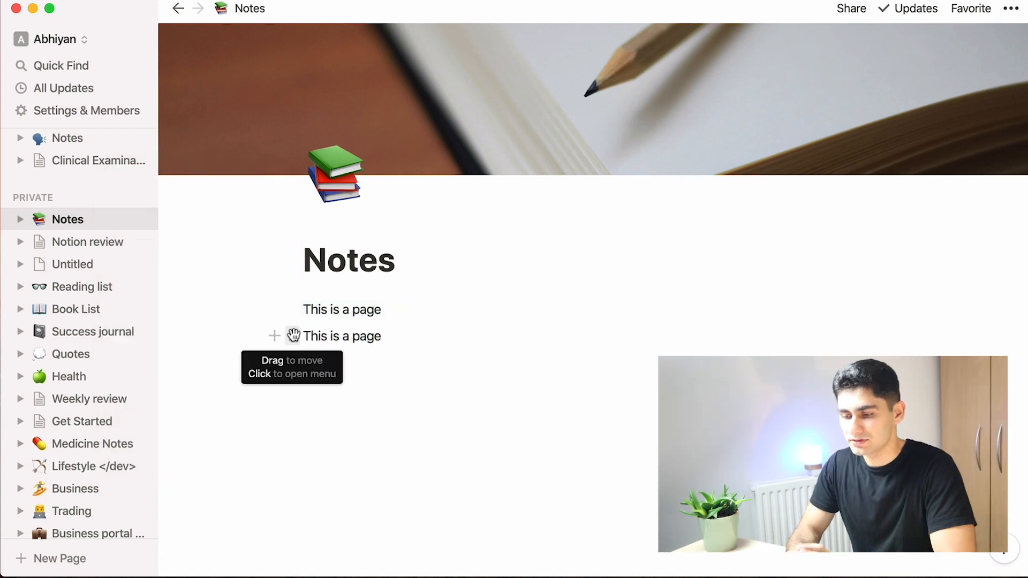
Step: Change the color of the duplicated 'This is a page' line to red text
left_click(291, 336)
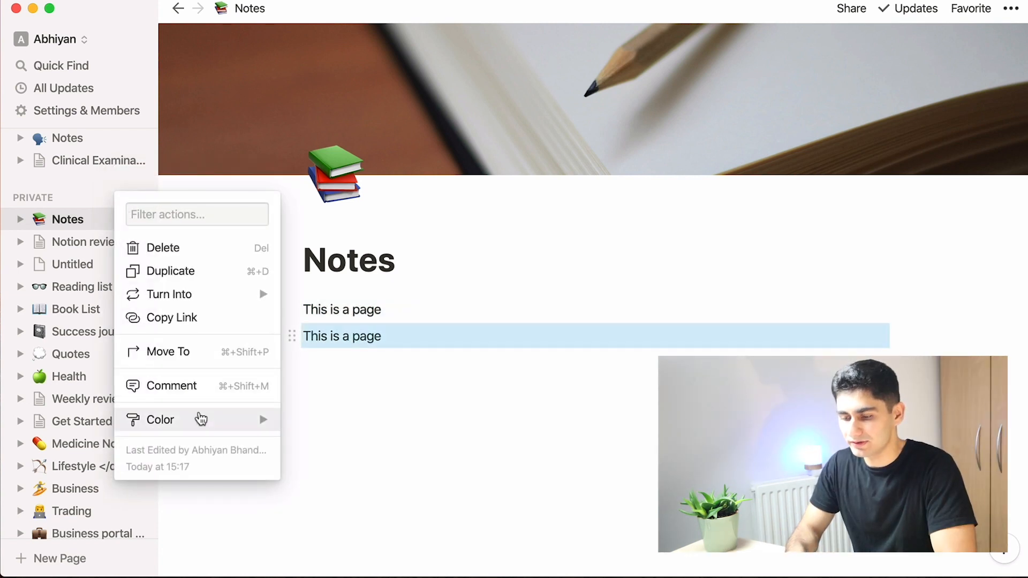
mouse_move(202, 420)
scroll(340, 419, "down", 4)
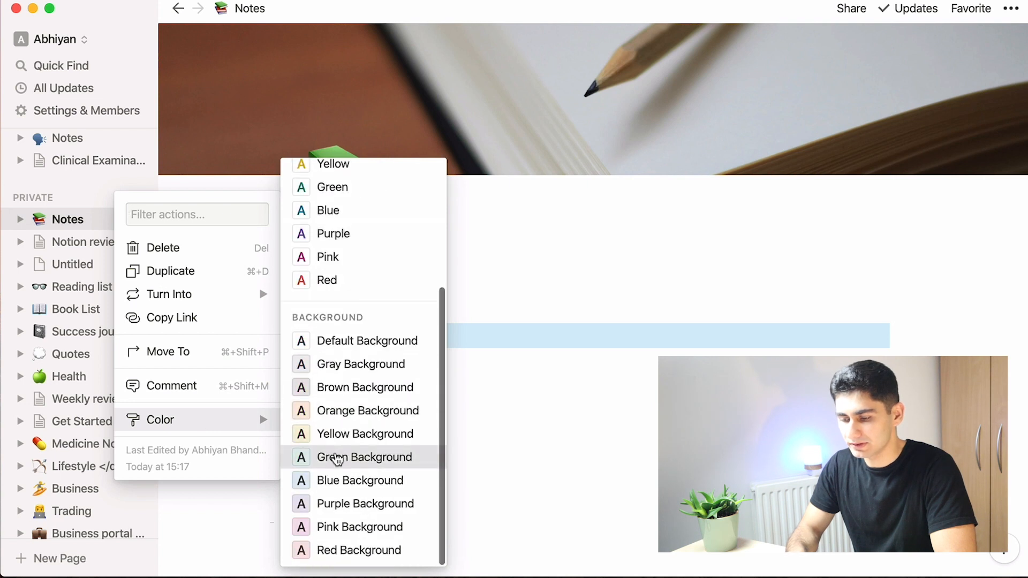
left_click(339, 457)
Step: Insert a toggle list block below the lines titled 'What is the most important lesson?'
left_click(421, 417)
type("/")
scroll(430, 331, "down", 2)
scroll(428, 333, "up", 2)
scroll(431, 277, "down", 2)
scroll(430, 277, "down", 5)
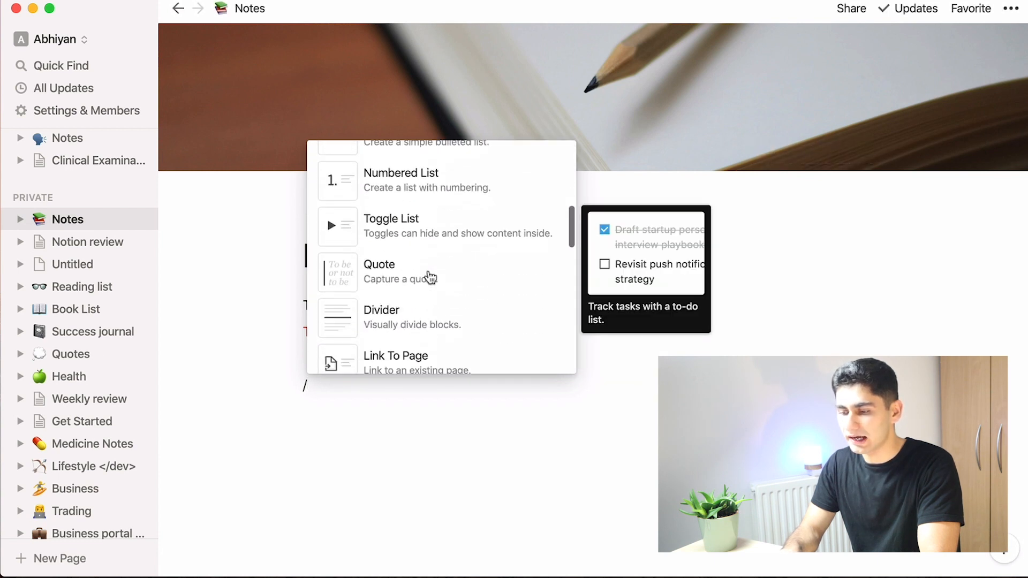
scroll(429, 275, "up", 3)
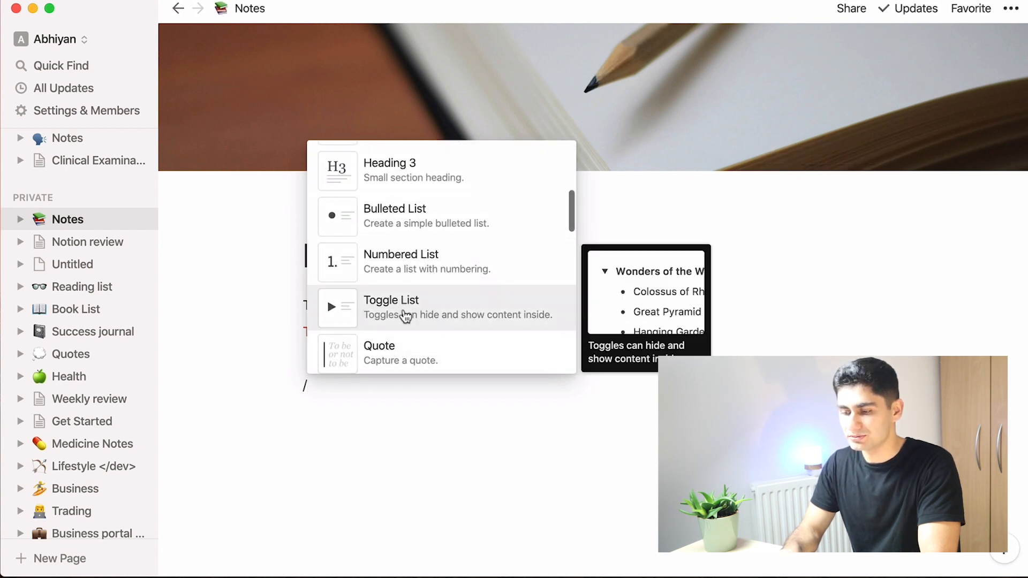
left_click(403, 316)
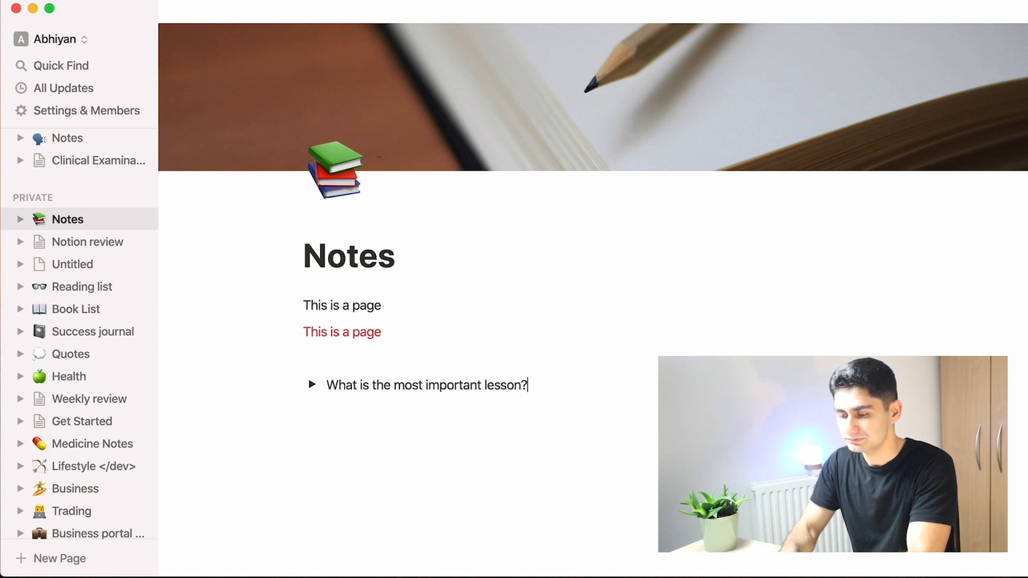
Step: Expand the toggle, add the nested lines 'An egg is round' and 'My teeth are white', then collapse it
key("super+Return")
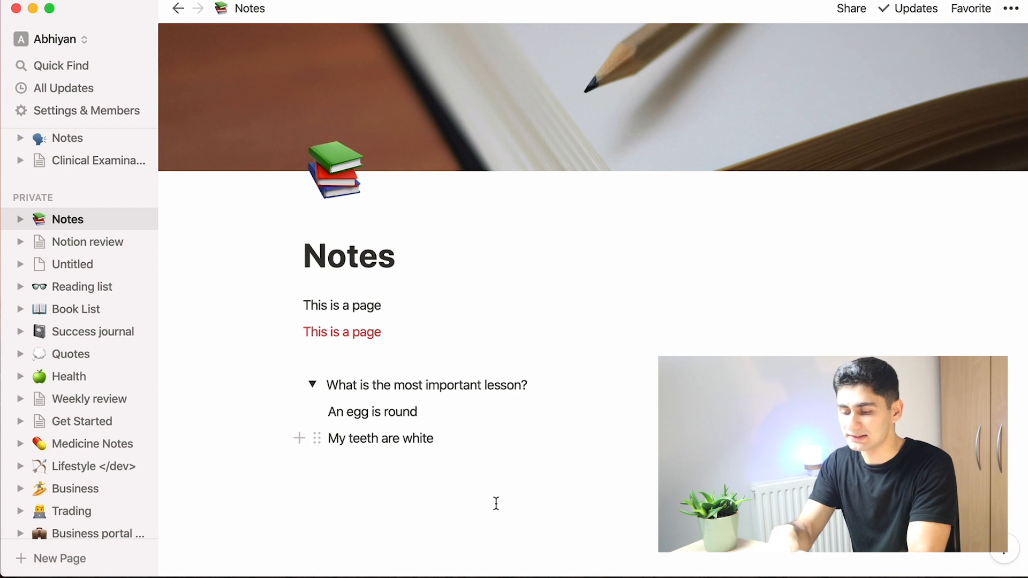
left_click(311, 379)
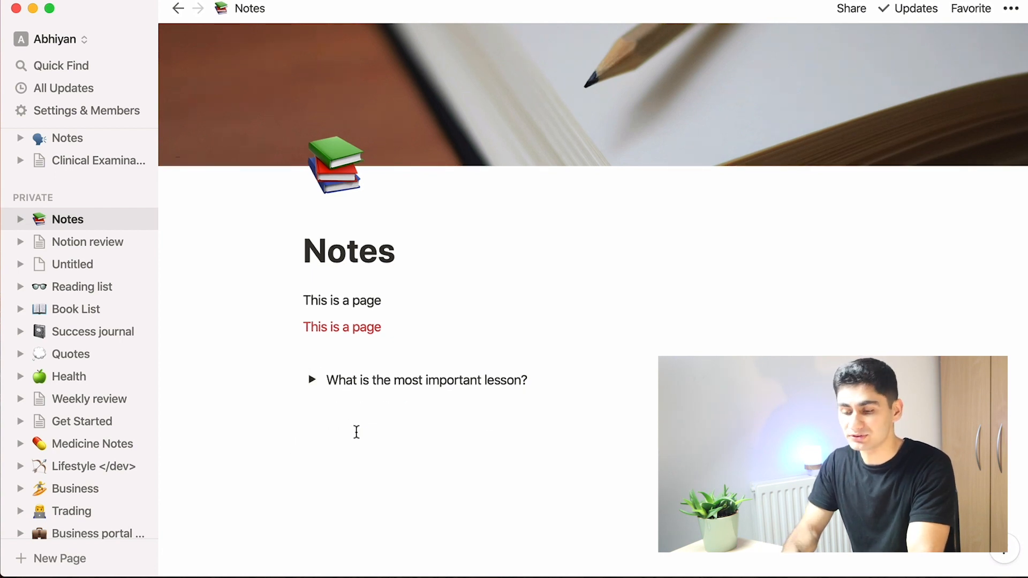
Step: Insert several blank lines above the toggle list
left_click(412, 353)
key("Return")
key("Return")
key("Return")
left_click(398, 367)
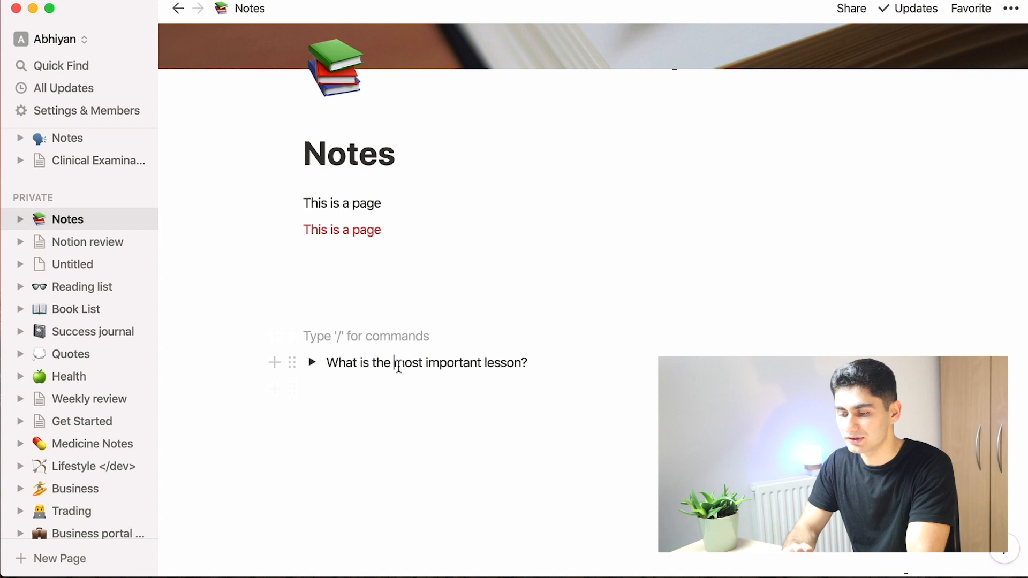
Step: Expand and collapse the toggle list, then add blank lines below it
left_click(312, 363)
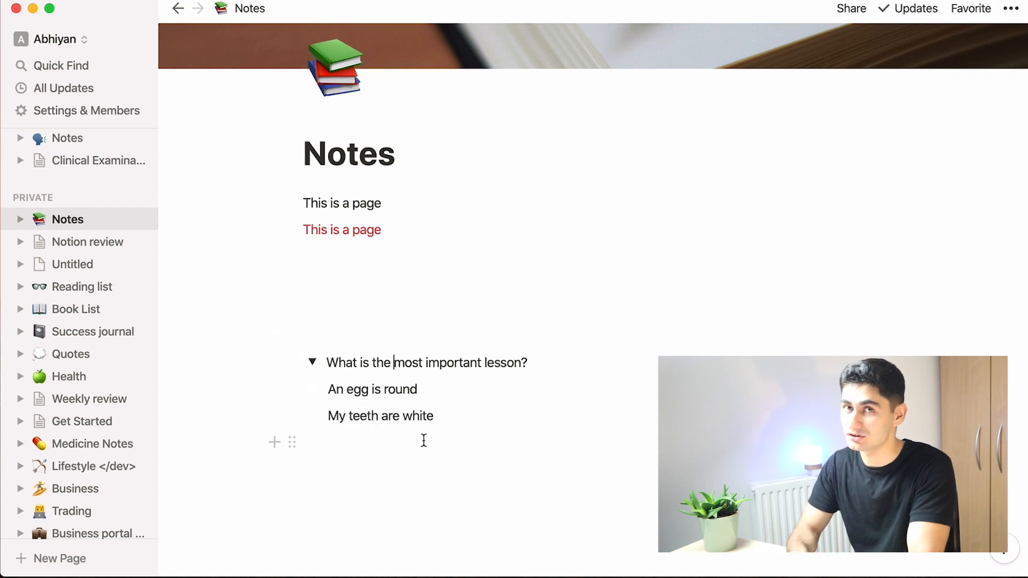
left_click(370, 418)
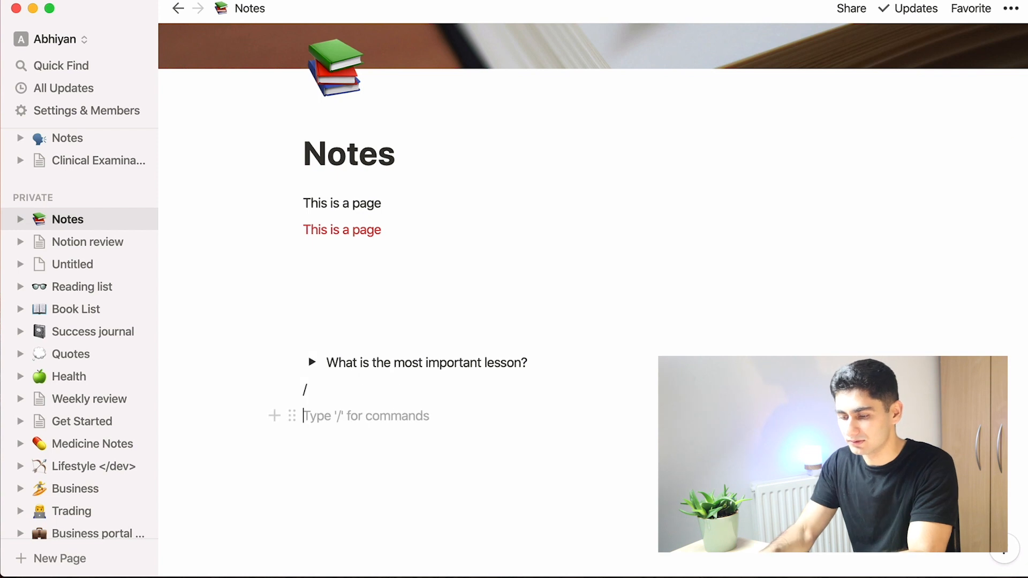
key("BackSpace")
key("BackSpace")
key("Return")
key("Return")
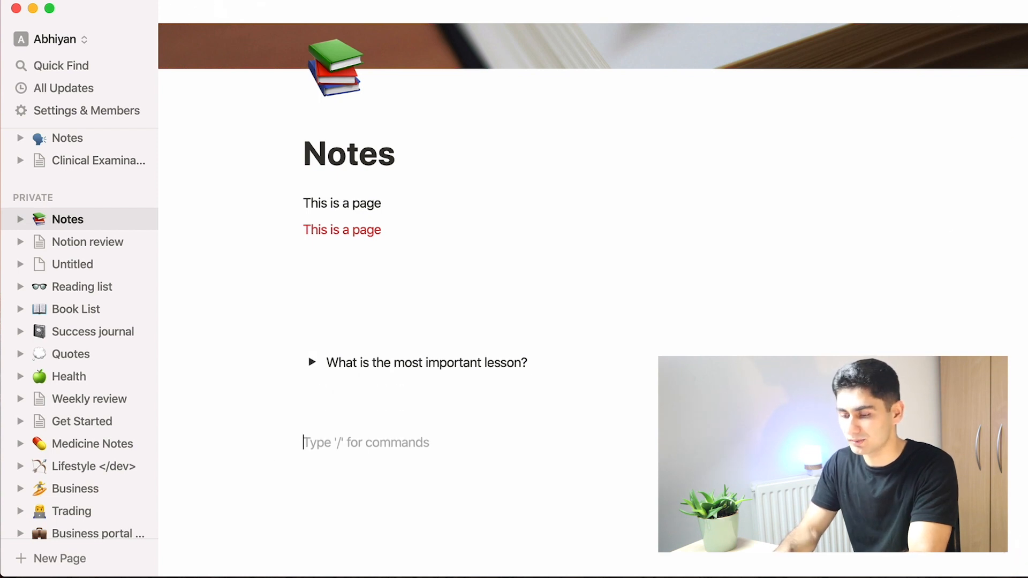
Step: Insert a Heading 1 block below the toggle titled 'The history of eggs'
type("/")
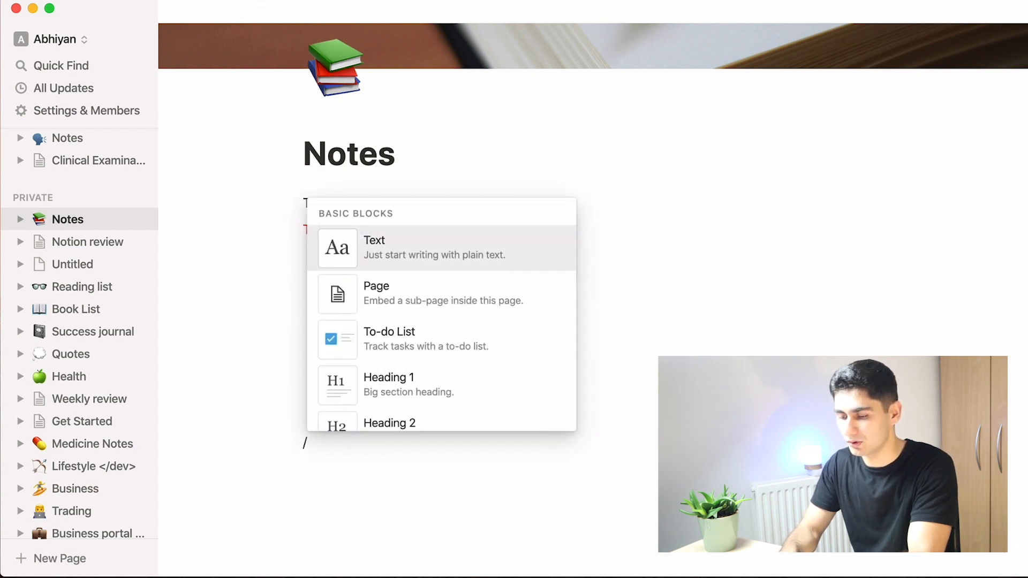
type("1")
key("Return")
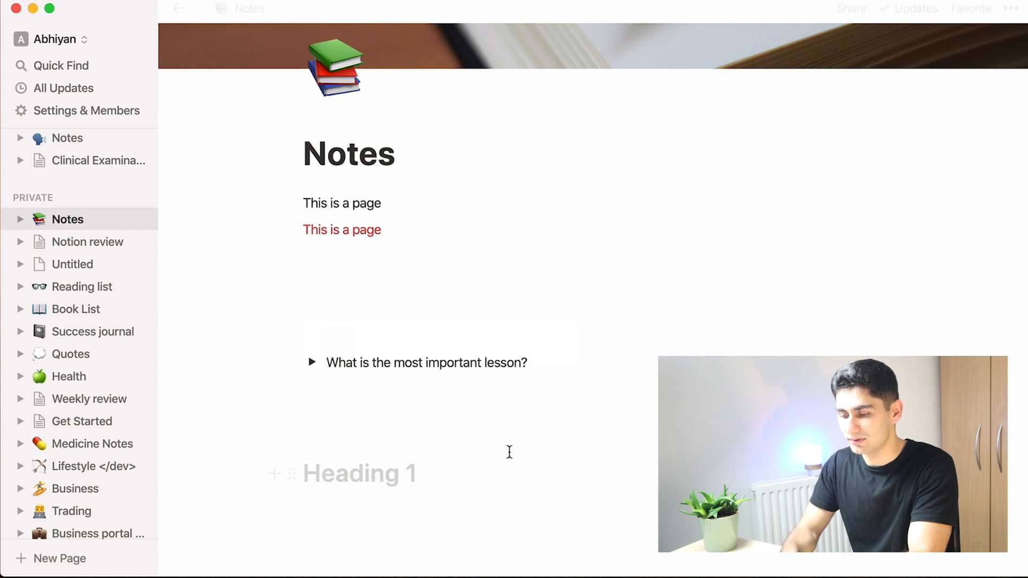
scroll(509, 453, "down", 2)
type("The history of eggs")
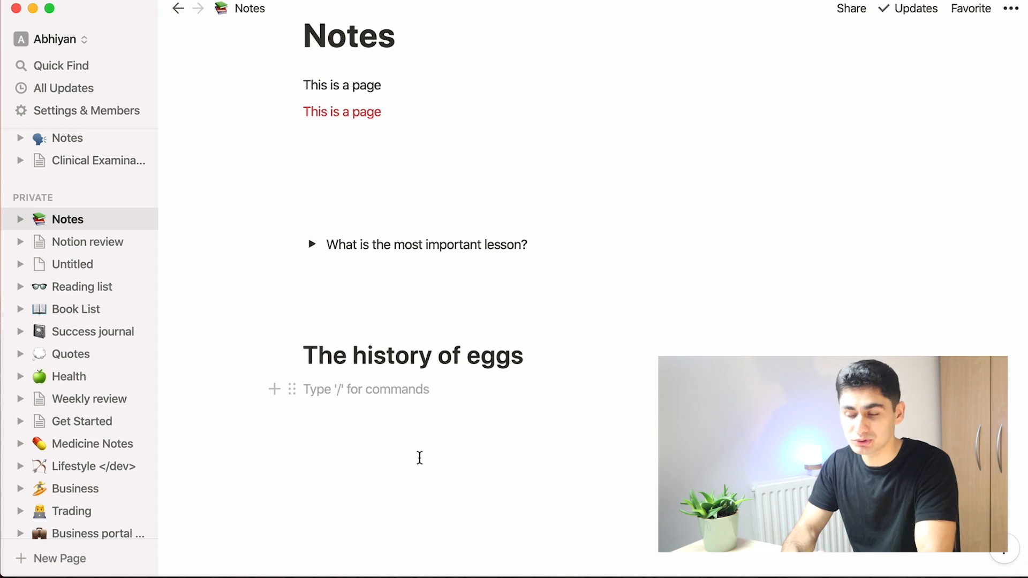
Step: Start a bulleted list under the heading with the items 'Text' and 'Here is an egg'
type("-")
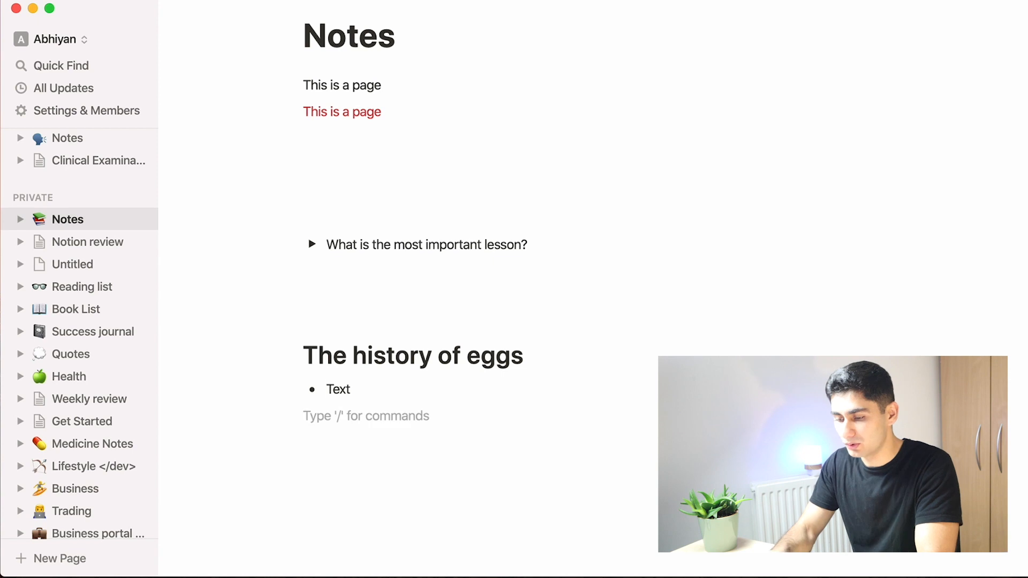
type("/")
scroll(392, 402, "down", 5)
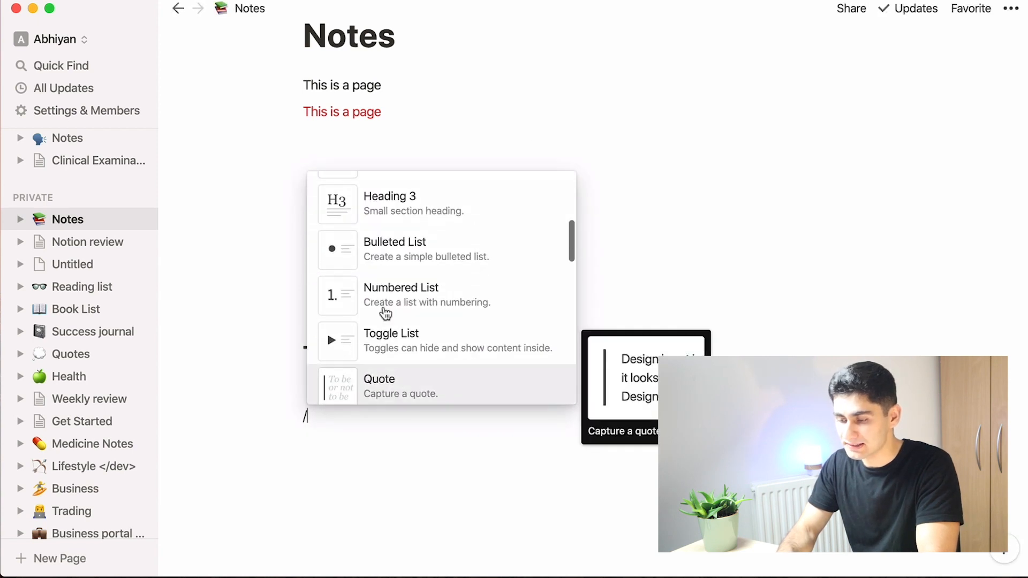
left_click(381, 248)
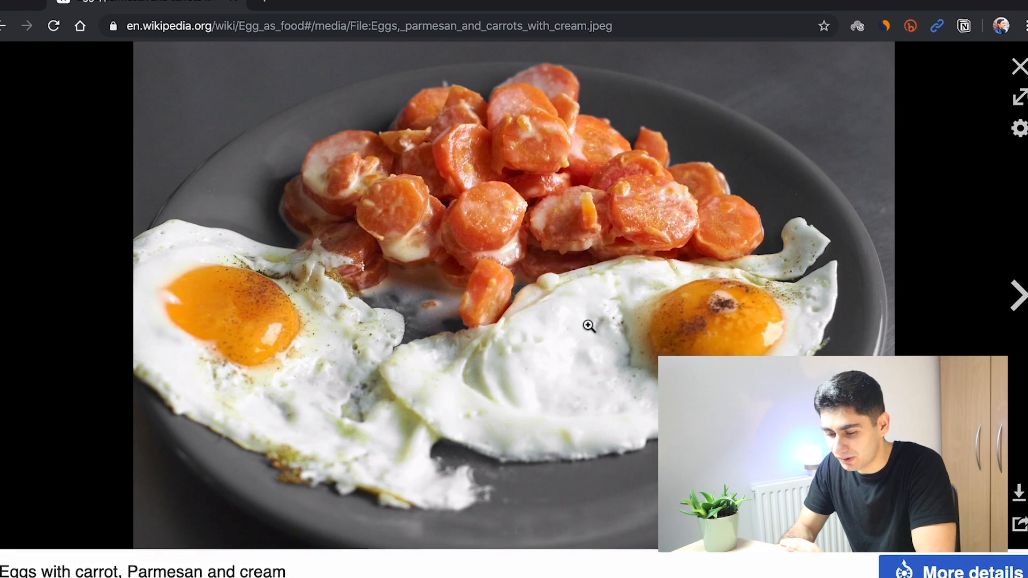
Step: Copy the egg photo from the Wikipedia page in the browser and paste it under the 'Here is an egg' bullet
right_click(589, 325)
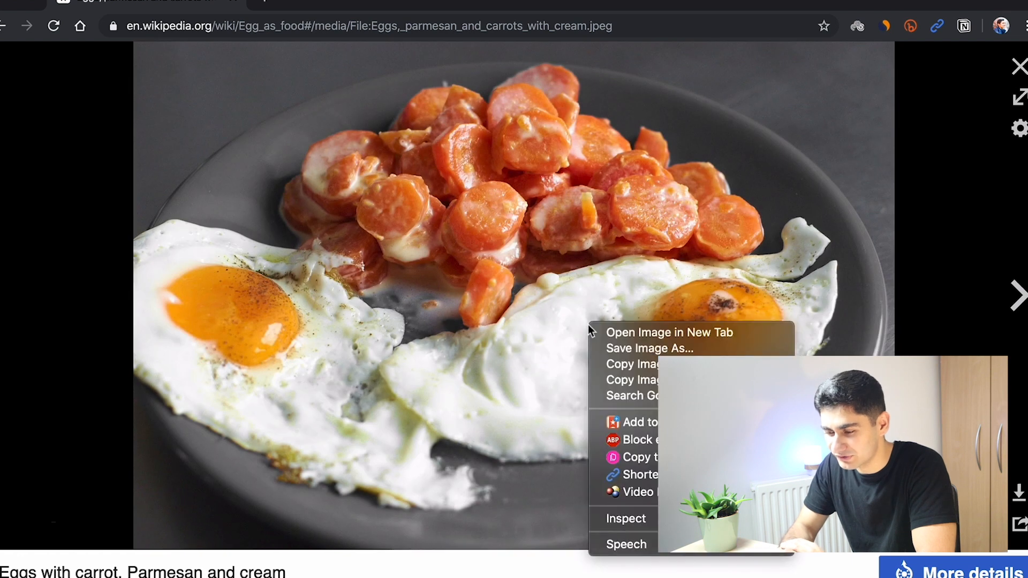
left_click(696, 364)
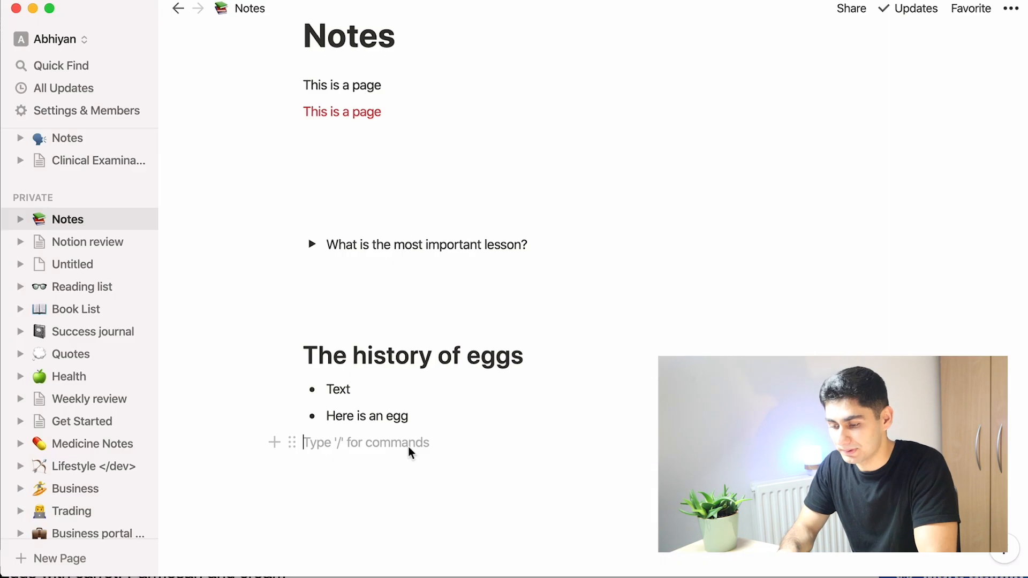
key("super+v")
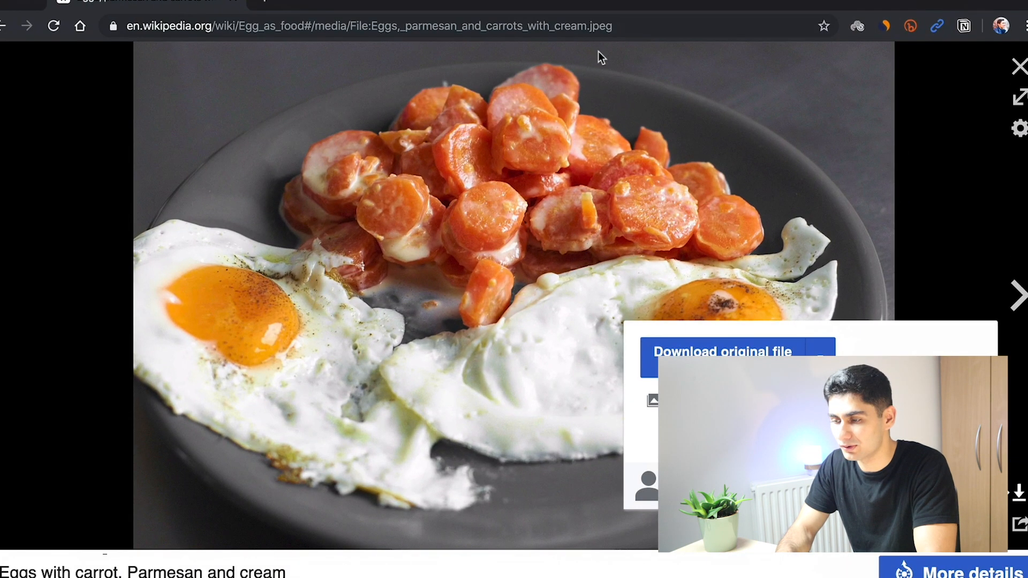
Step: Copy the Wikipedia page URL and paste it below 'Read article later:' as a web bookmark
left_click(593, 32)
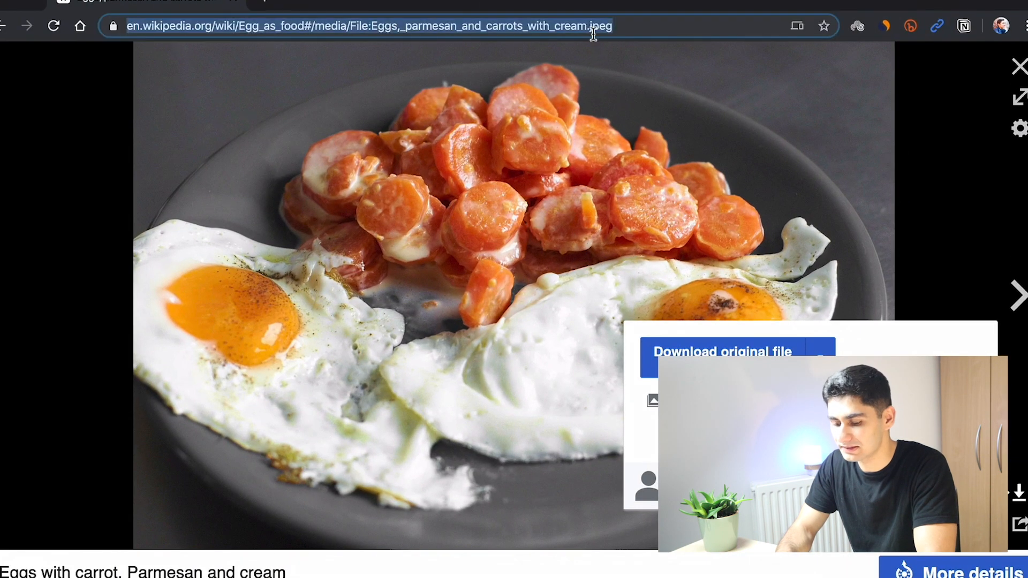
key("ctrl+Up")
left_click(289, 372)
left_click(483, 419)
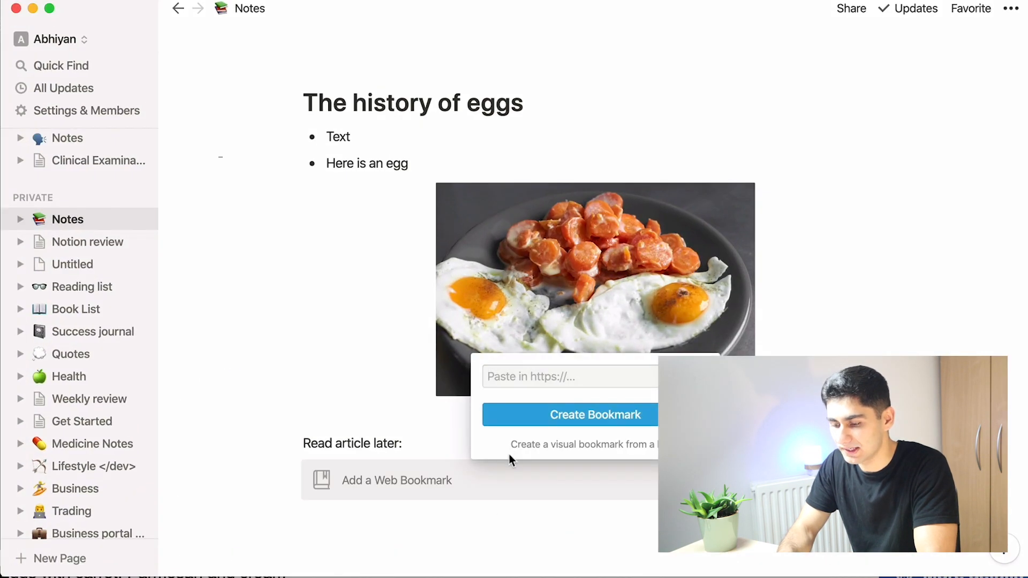
key("super+v")
left_click(537, 415)
scroll(538, 416, "down", 2)
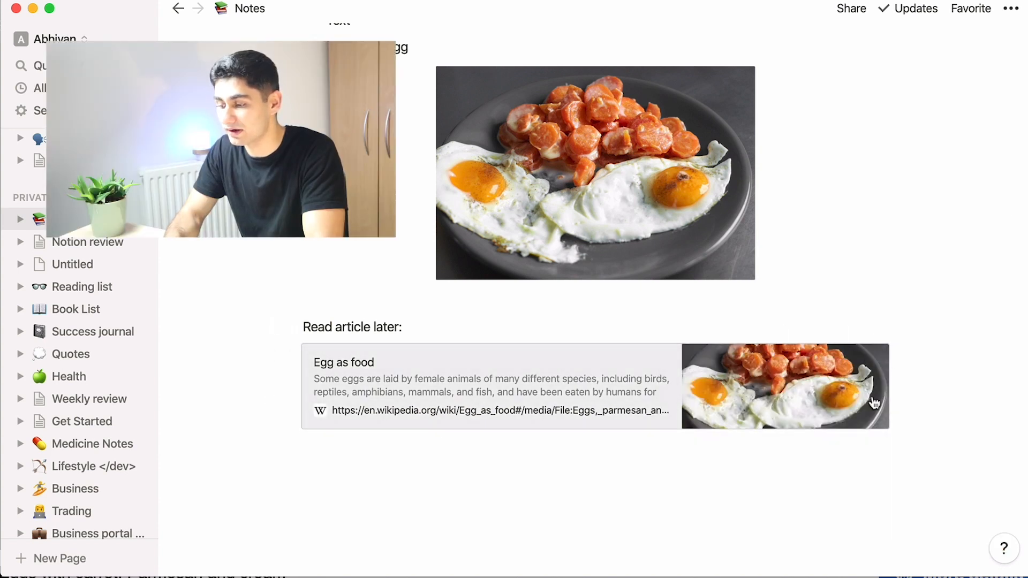
Step: Add a to-do item 'Task' below the bookmark
left_click(798, 448)
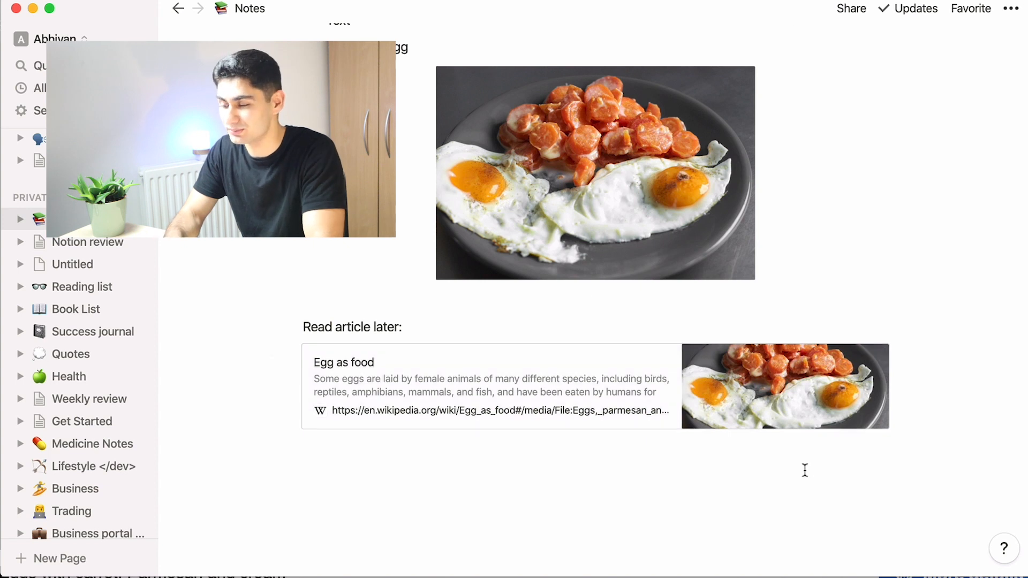
type("/")
scroll(484, 303, "down", 2)
scroll(482, 303, "up", 2)
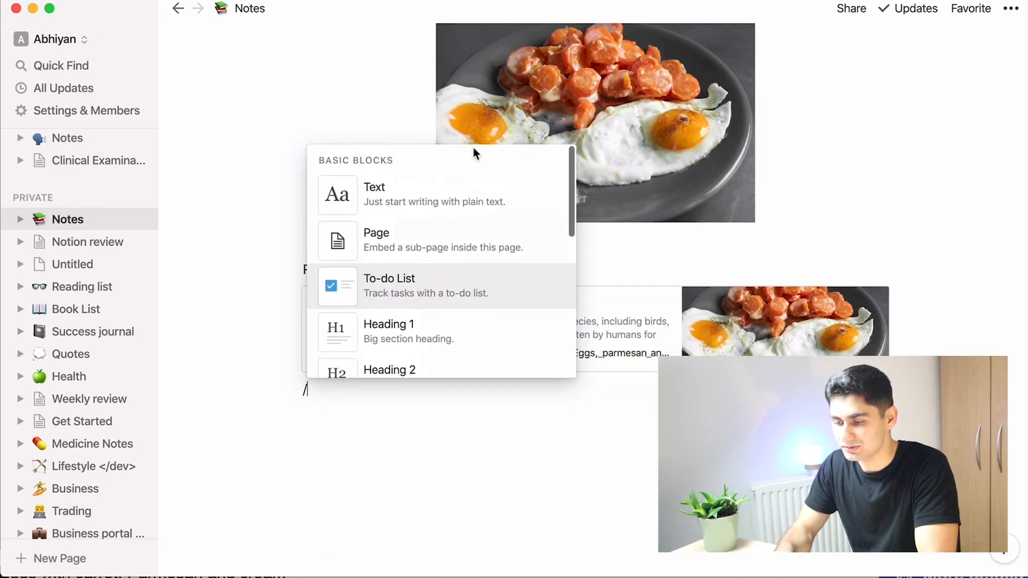
left_click(448, 306)
type("Task")
key("Return")
key("Return")
Step: Create a sub-page named 'Random notes' below the to-do item
type("/page")
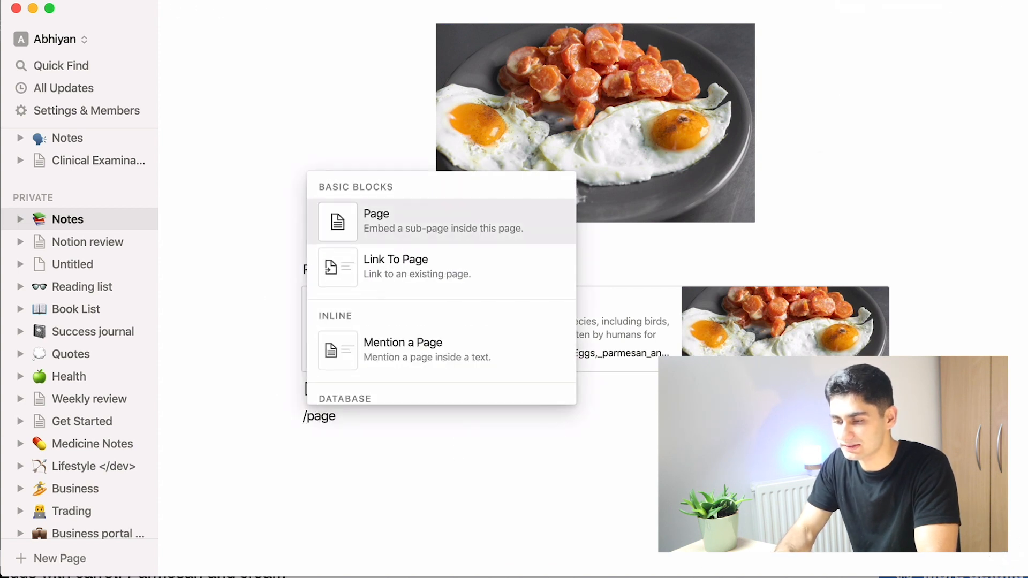
key("Return")
type("Random ")
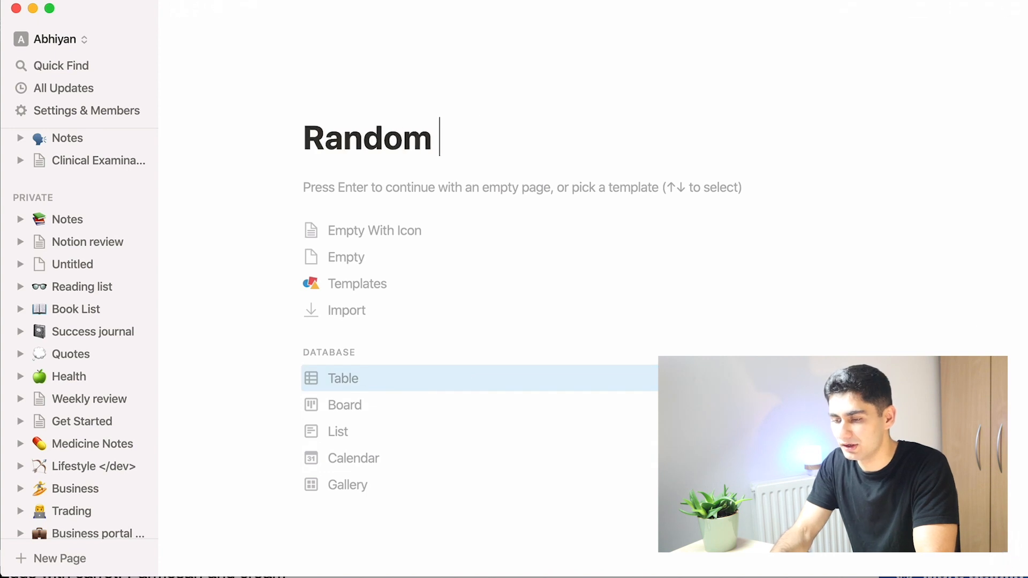
type("notes")
key("Return")
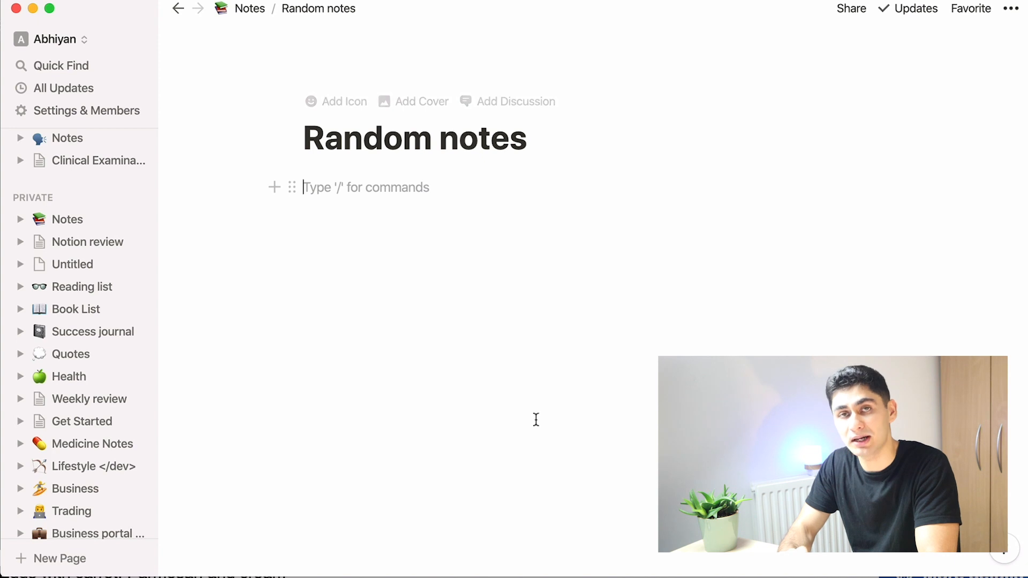
Step: Write 'Type them here' on the Random notes page and insert a breadcrumb block above it
type("Type the them here")
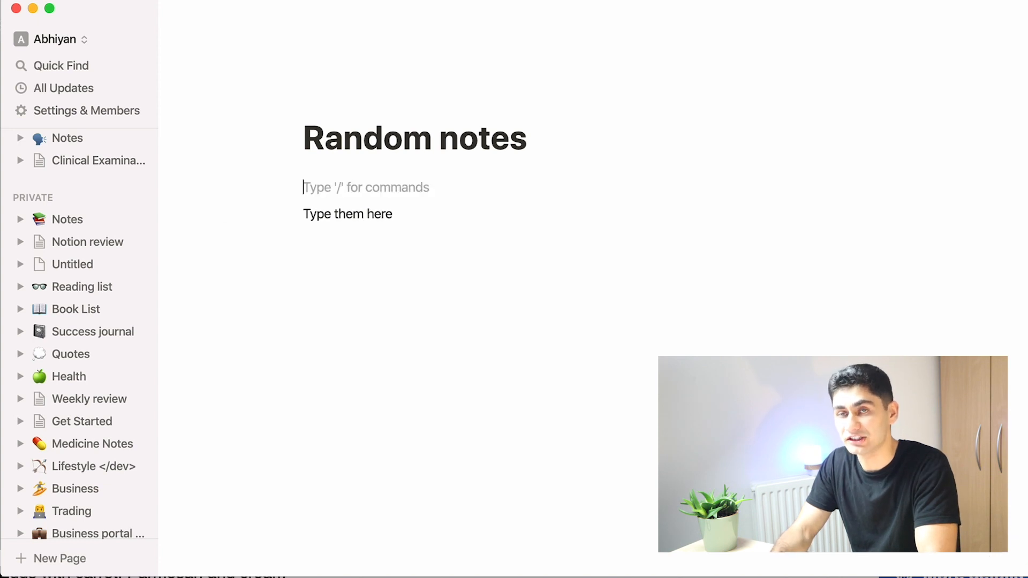
type("/brea")
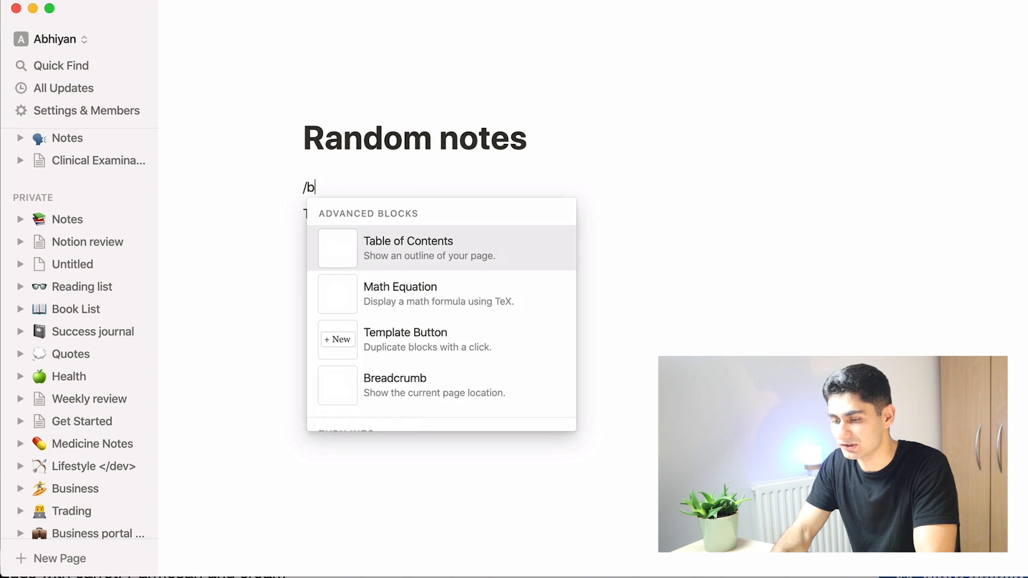
key("Return")
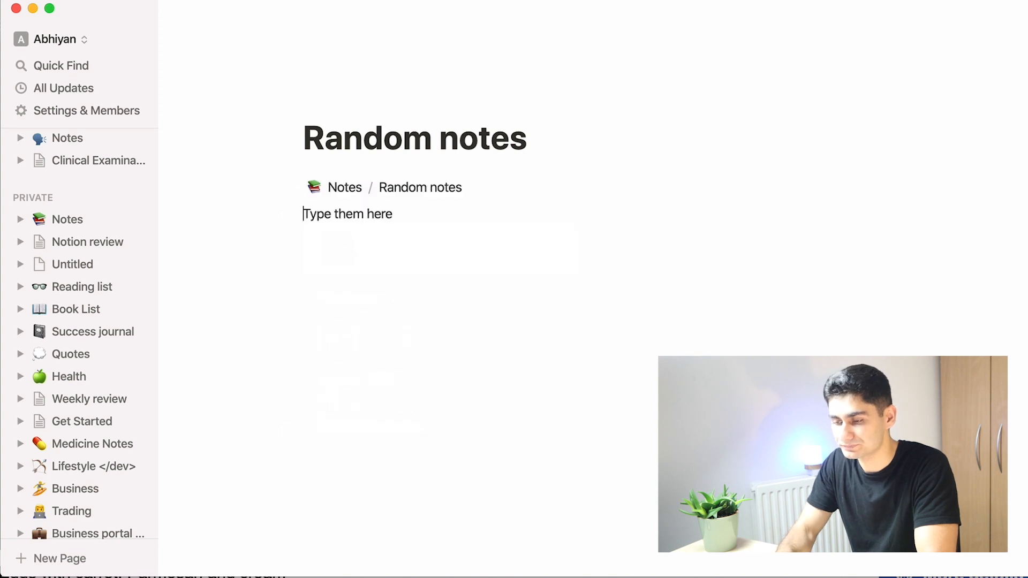
Step: Return to the Notes page via the breadcrumb and add a callout reading 'Important points here' at the bottom
left_click(344, 187)
scroll(471, 458, "down", 8)
scroll(475, 464, "down", 4)
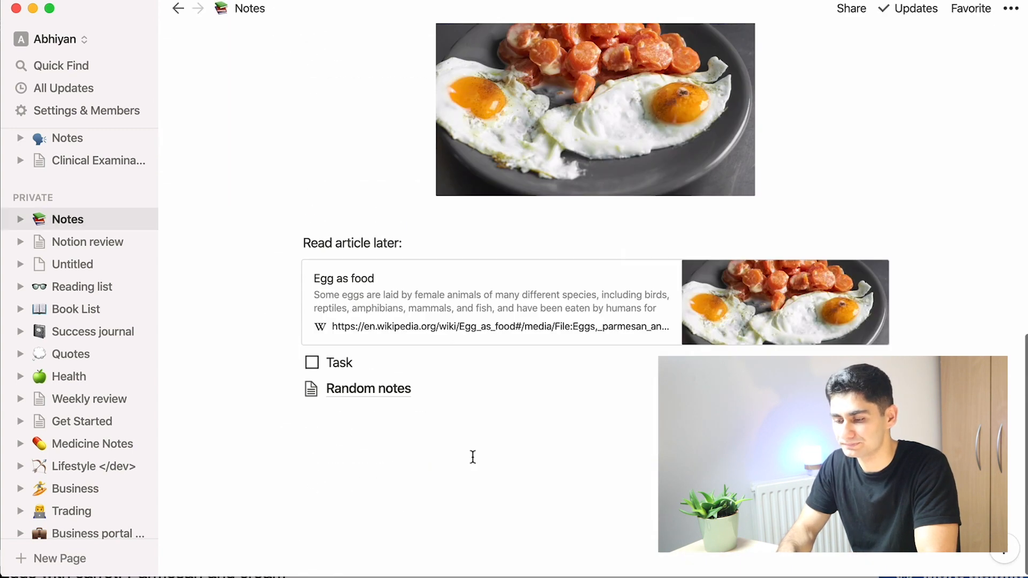
left_click(473, 456)
type("/")
scroll(519, 367, "down", 5)
scroll(519, 367, "down", 6)
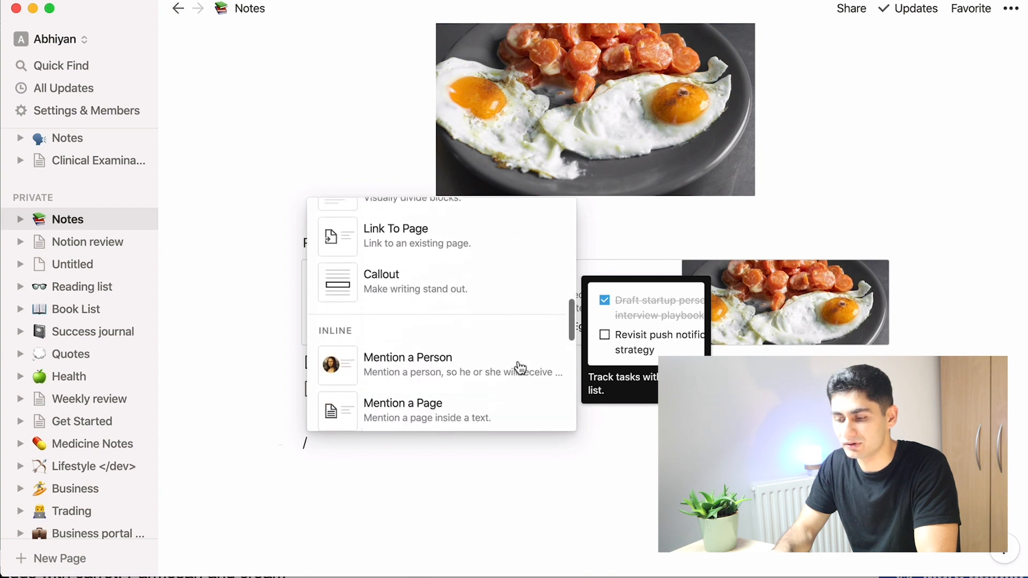
scroll(519, 367, "down", 3)
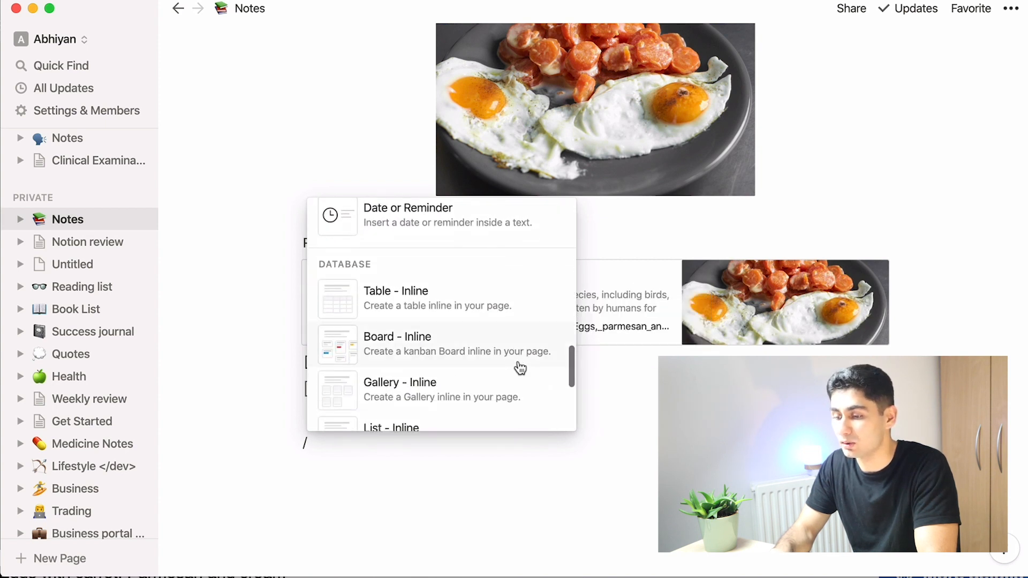
scroll(519, 367, "up", 8)
scroll(520, 367, "down", 9)
scroll(520, 367, "down", 8)
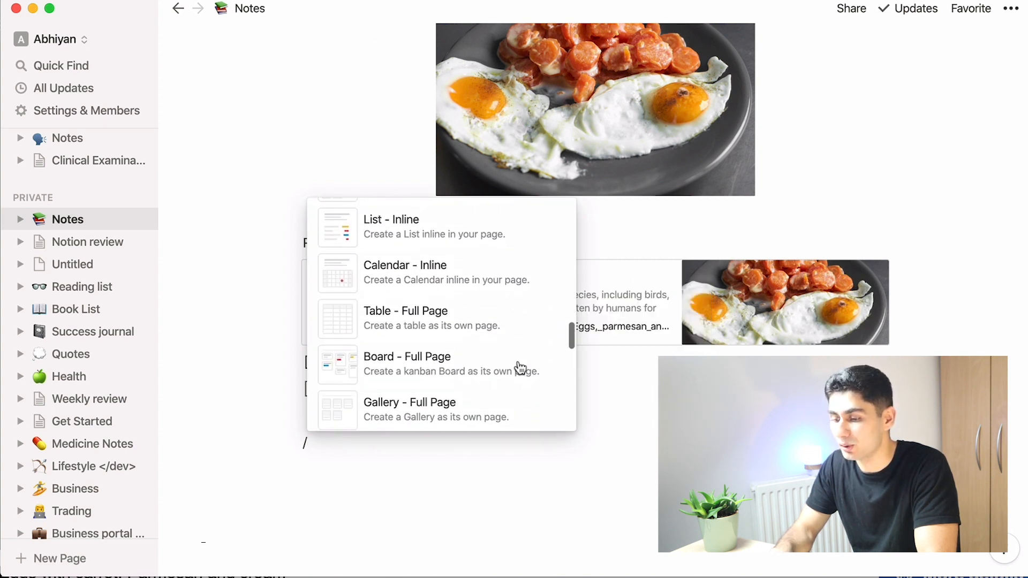
scroll(464, 302, "up", 12)
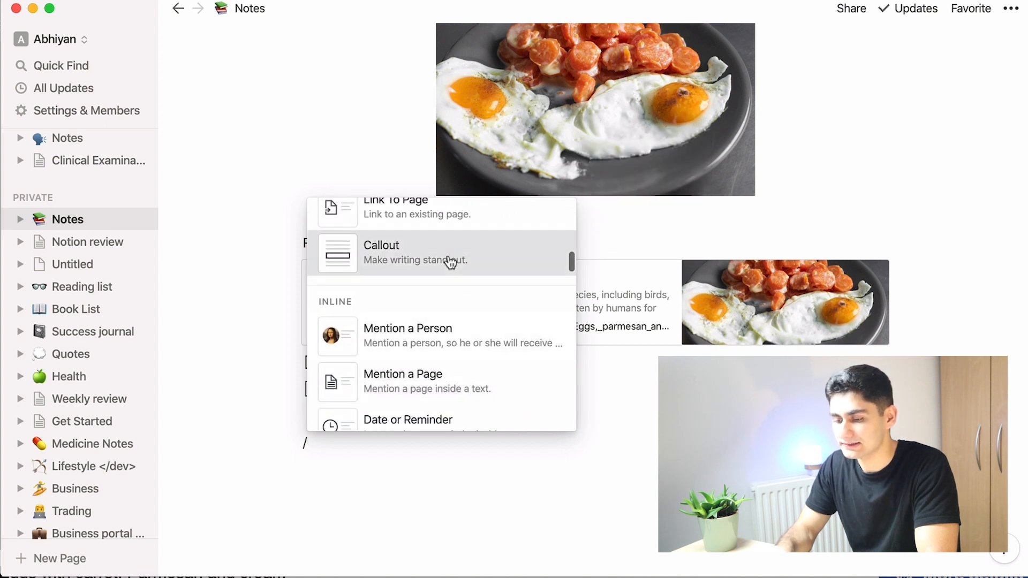
left_click(449, 259)
type("Important poi")
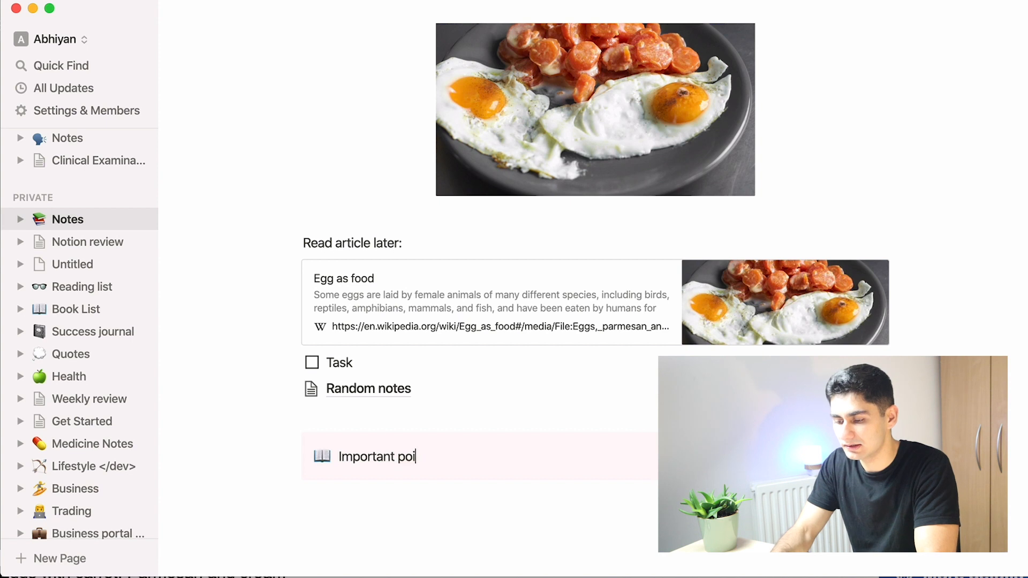
type("nts here")
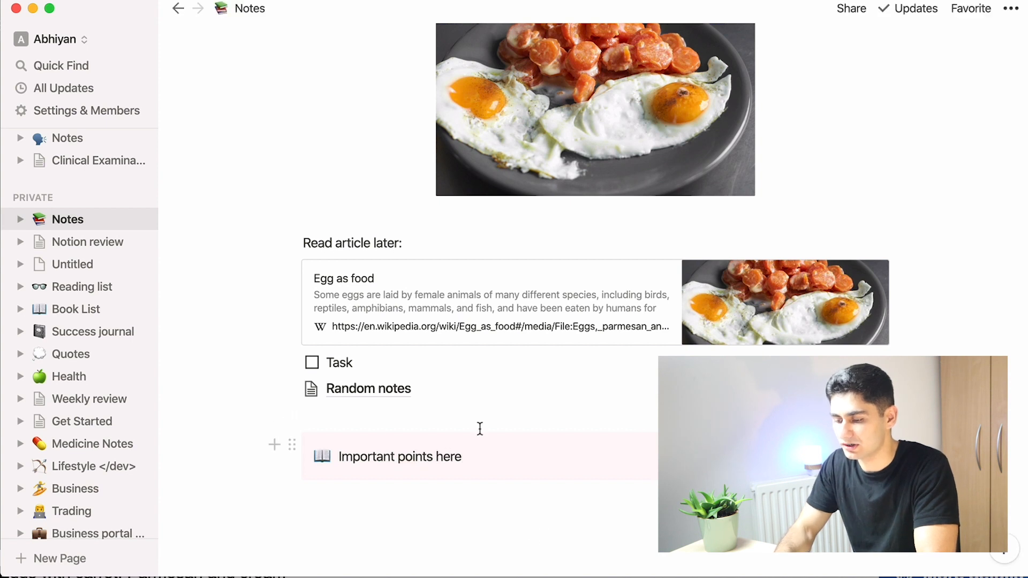
left_click(319, 469)
left_click(415, 486)
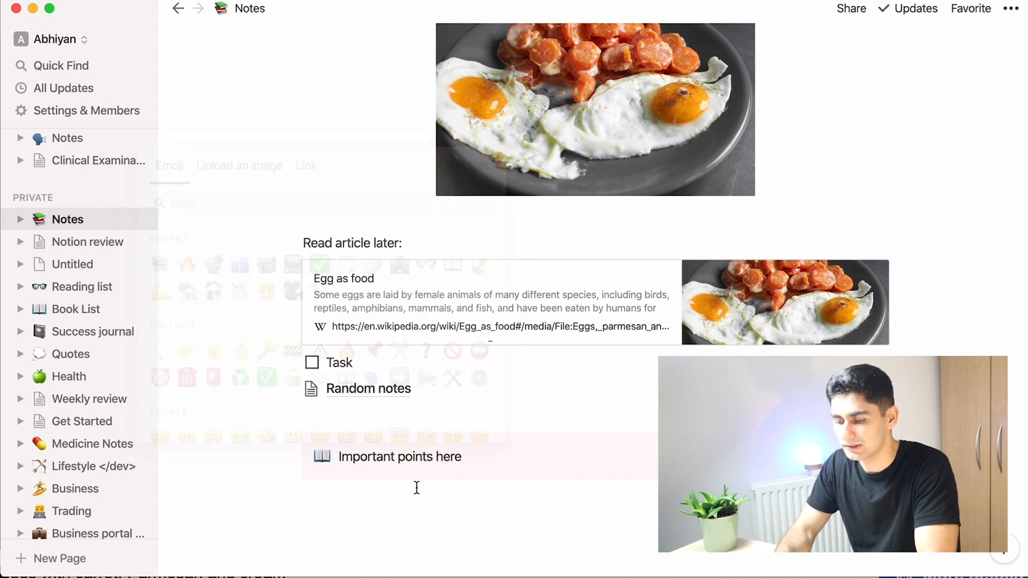
type("/")
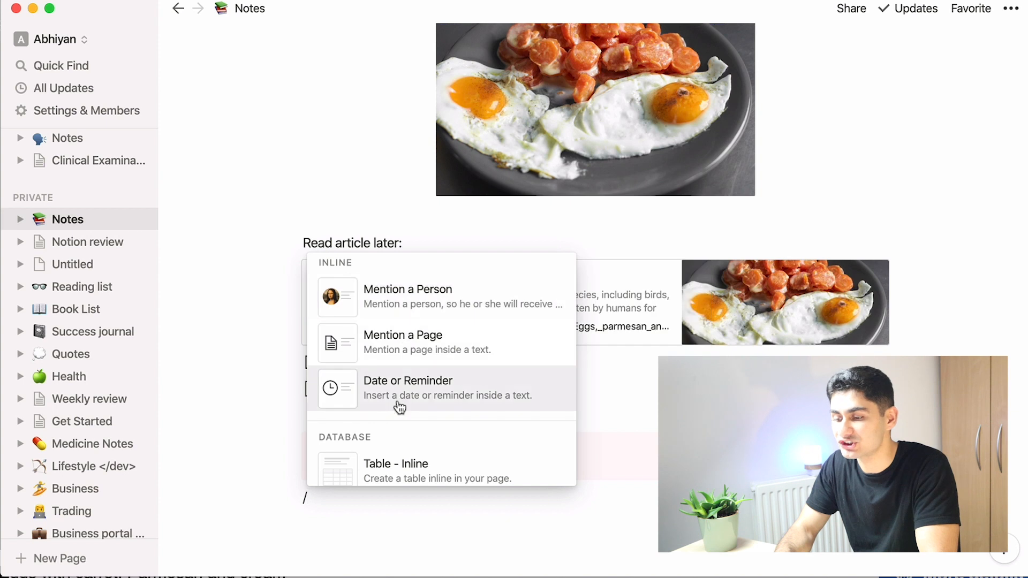
left_click(463, 518)
key("BackSpace")
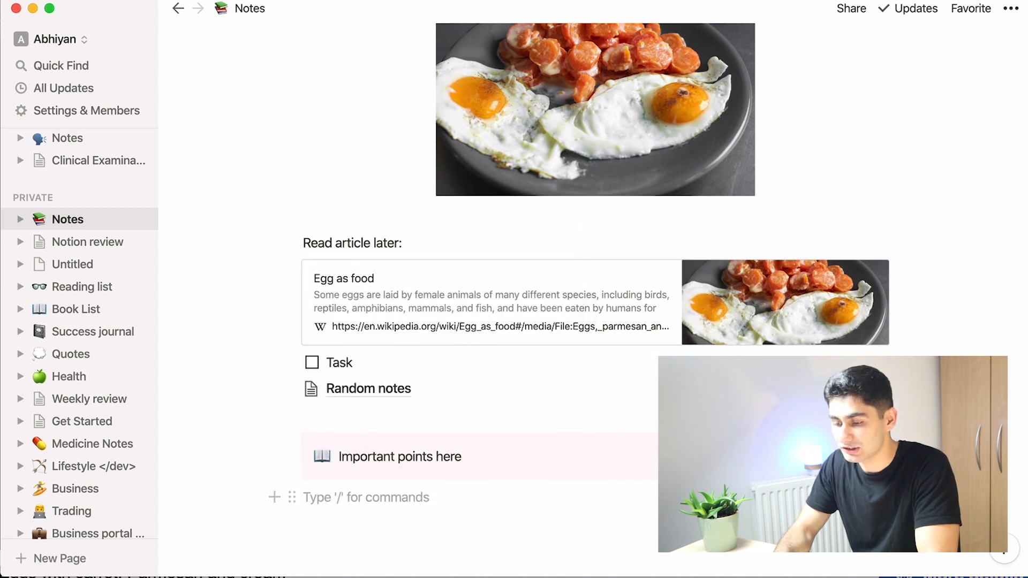
Step: Browse the list of block types in the slash command menu on the empty line, then dismiss it
type("/")
scroll(423, 448, "down", 8)
scroll(426, 447, "down", 2)
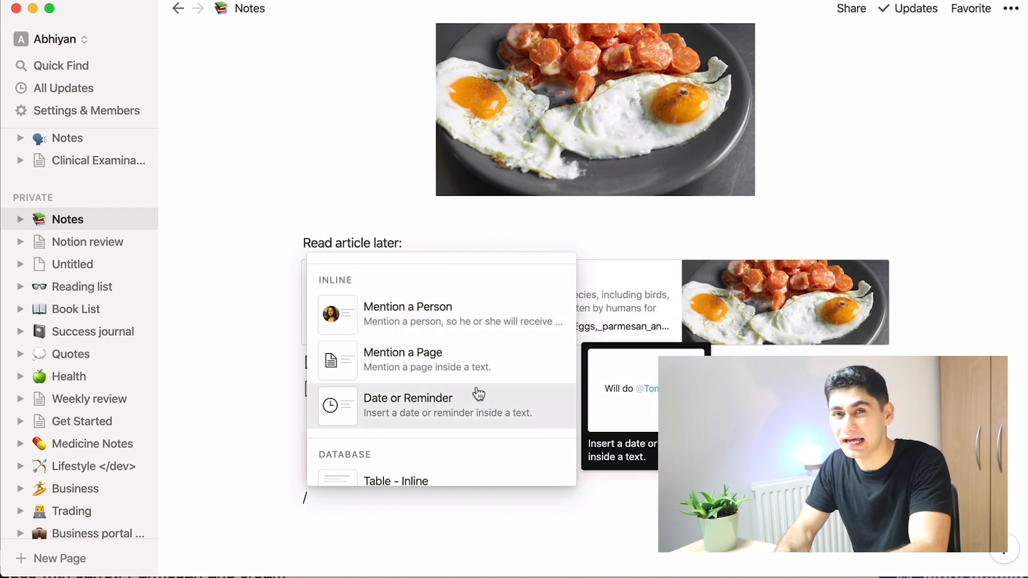
scroll(476, 380, "down", 5)
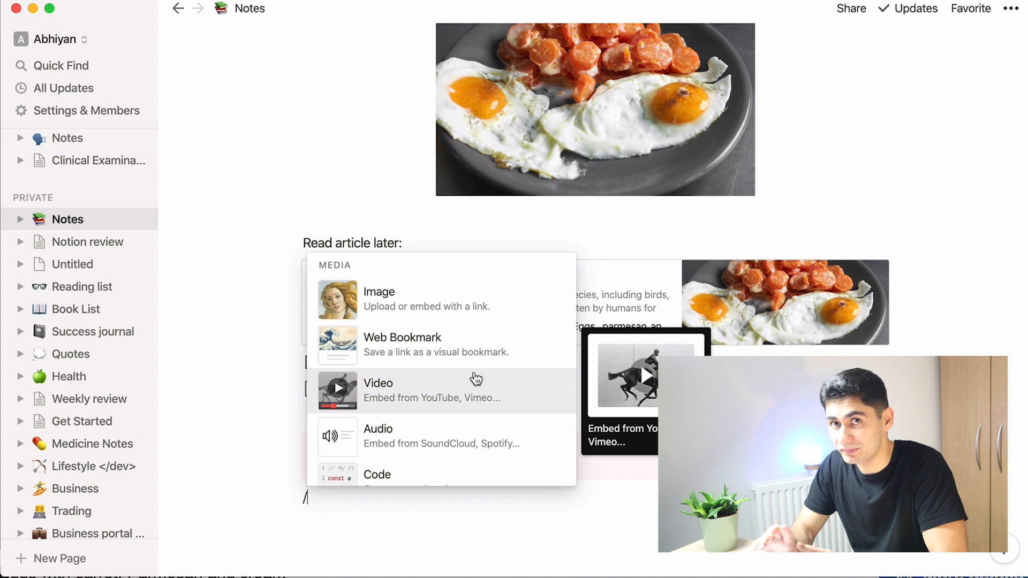
scroll(476, 379, "down", 1)
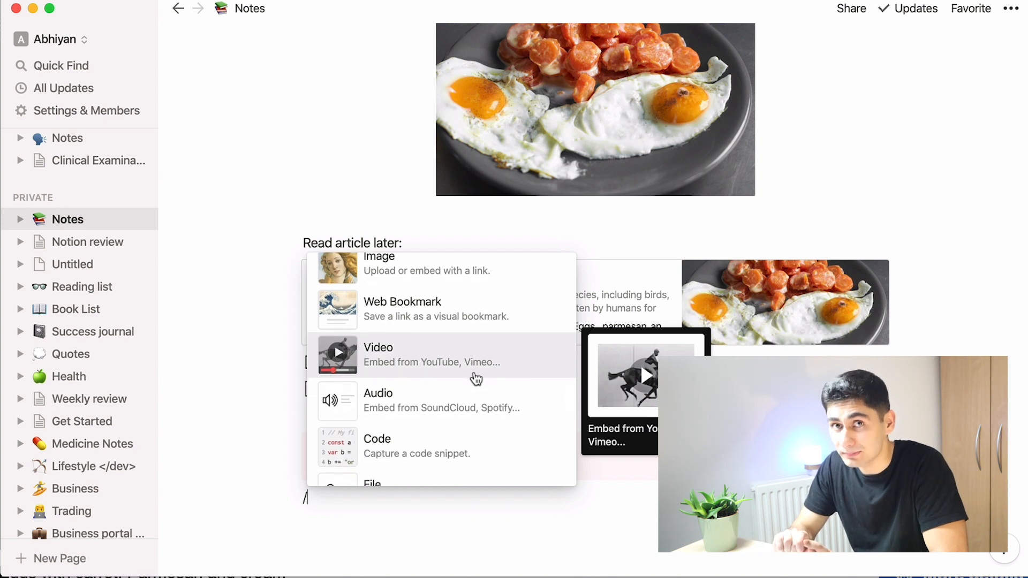
scroll(476, 379, "down", 15)
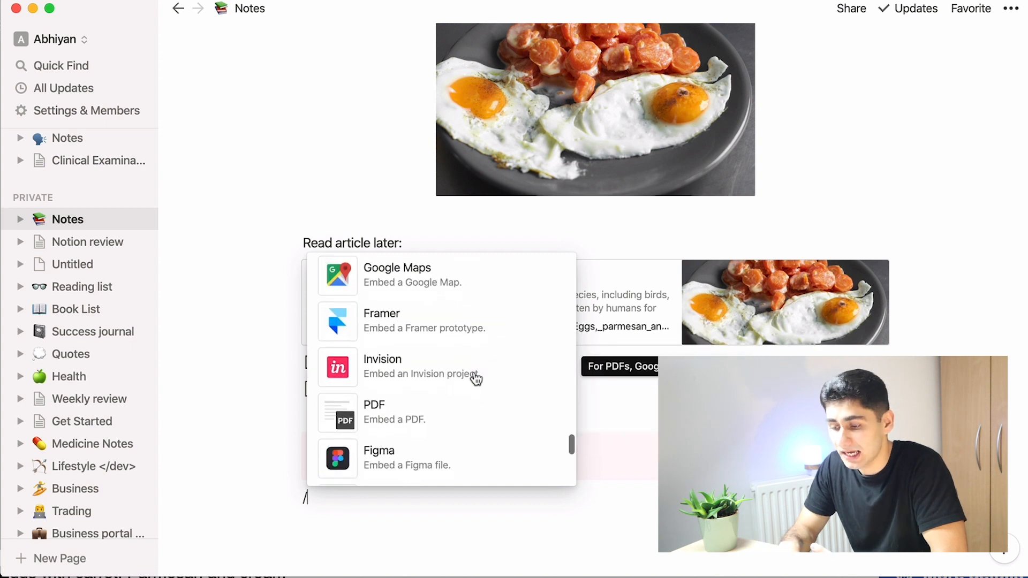
scroll(476, 379, "down", 12)
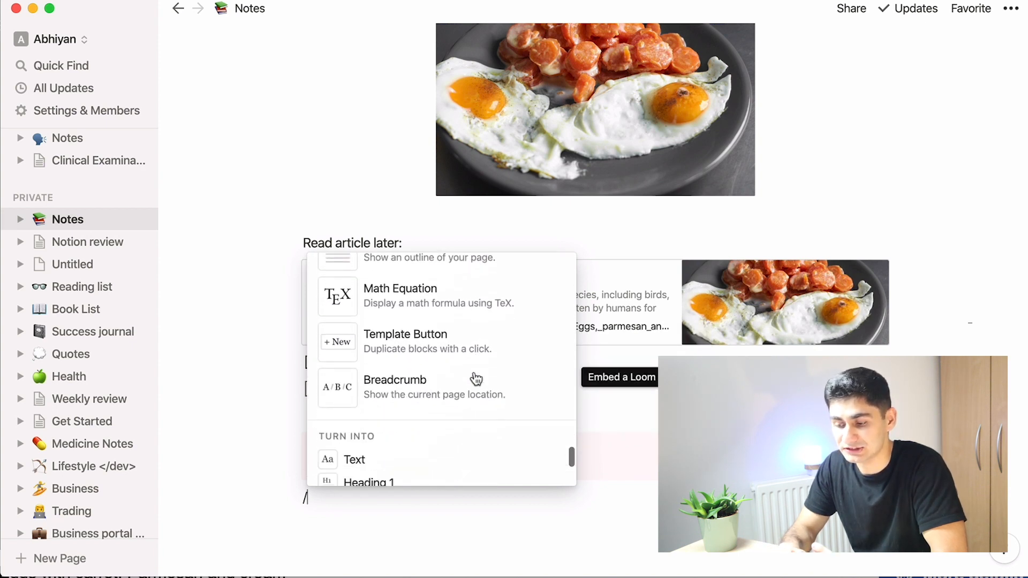
key("BackSpace")
Step: Open the January page under Monthly Breakdown on the {Year} page
scroll(333, 364, "down", 5)
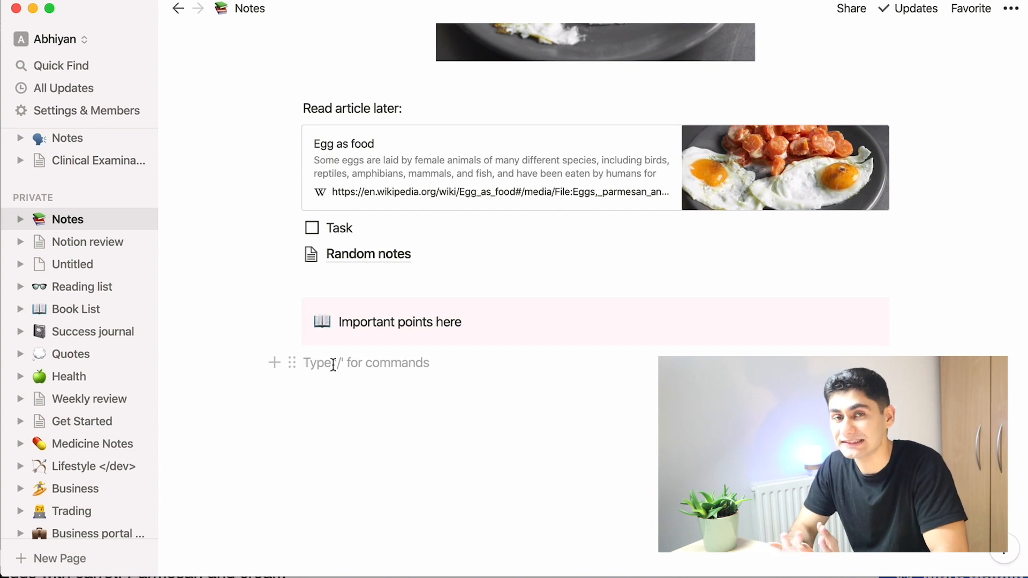
scroll(333, 364, "down", 2)
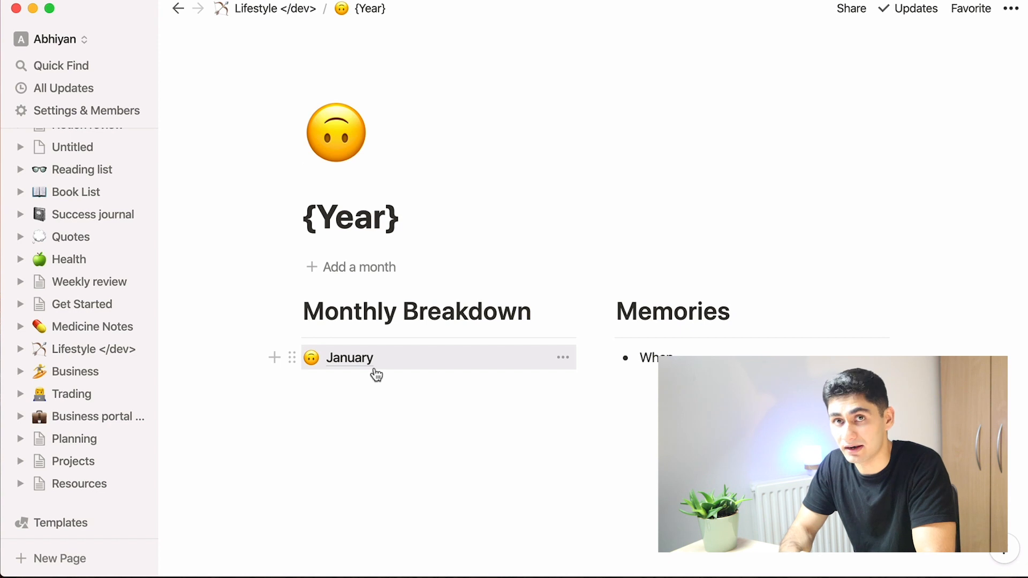
left_click(355, 367)
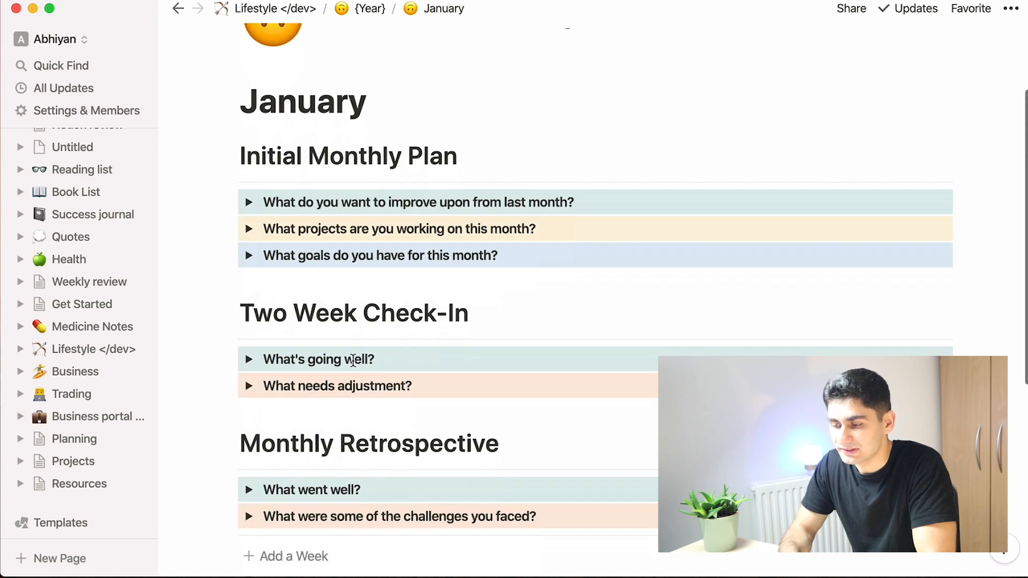
Step: Expand the 'What went well?' toggle under Monthly Retrospective and type 'sdklfjsdflk' inside it
scroll(344, 367, "down", 3)
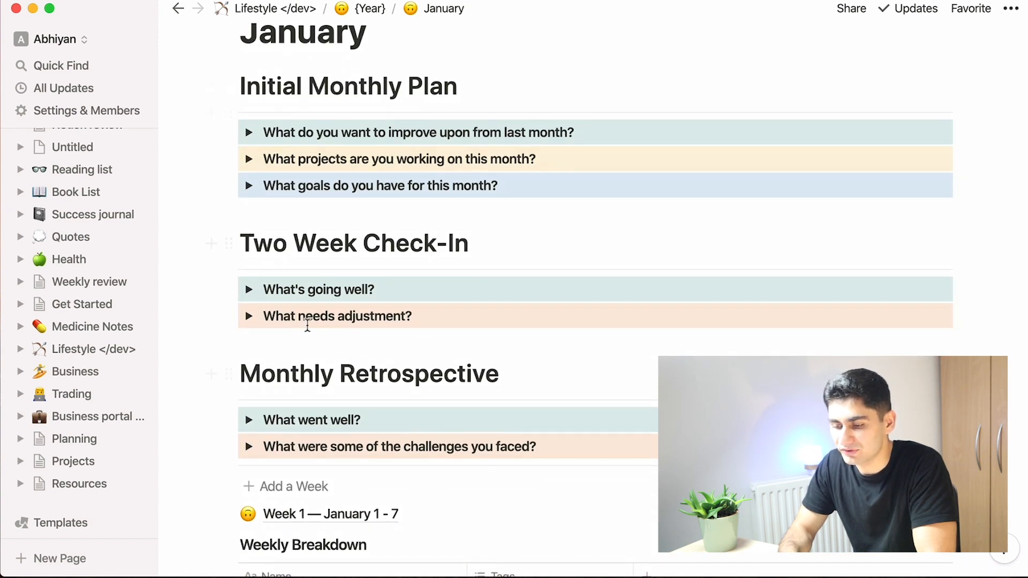
left_click(249, 419)
left_click(345, 449)
type("sdklfjsdflk")
scroll(345, 450, "down", 4)
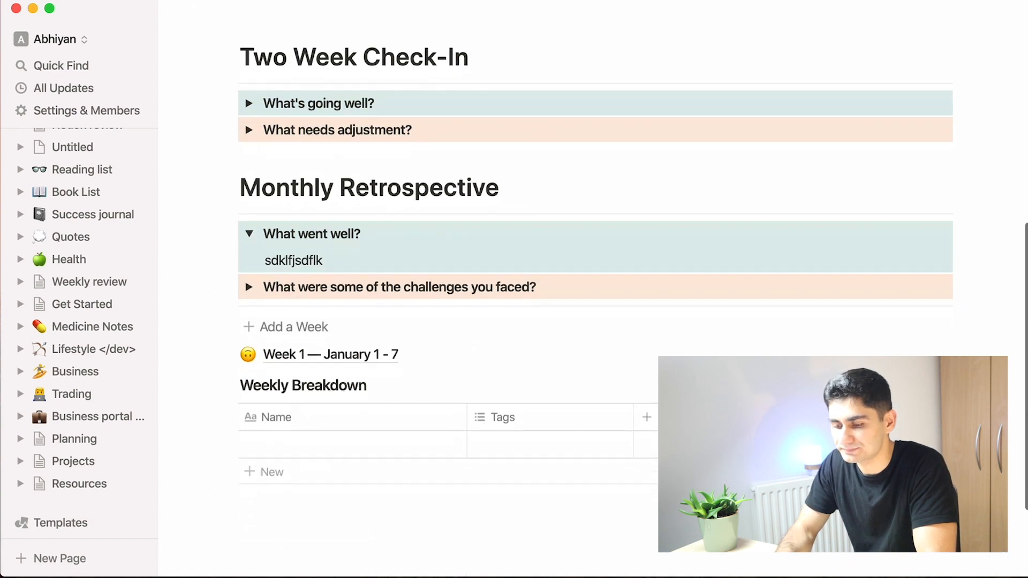
Step: Return to the {Year} page through the breadcrumb
scroll(344, 450, "up", 7)
left_click(347, 9)
scroll(321, 404, "down", 1)
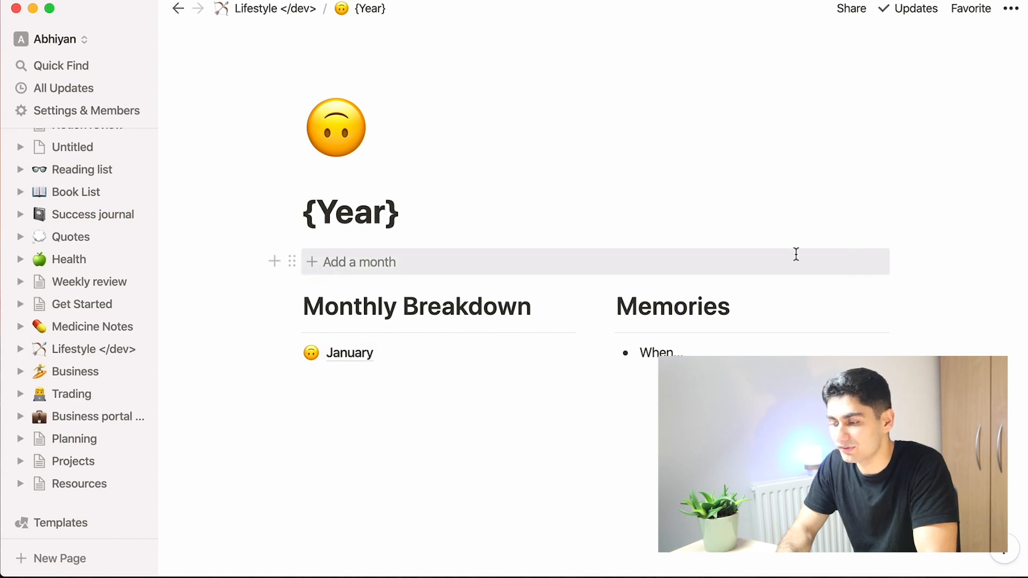
Step: Open the configuration of the Add a month template button, review its name and template, and close it
left_click(853, 262)
scroll(851, 262, "down", 4)
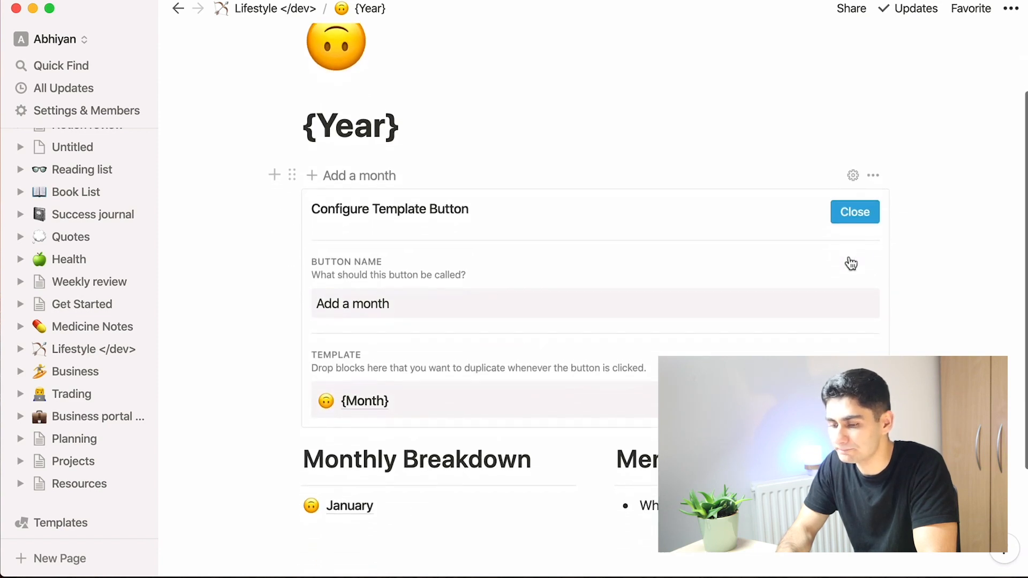
scroll(396, 409, "down", 1)
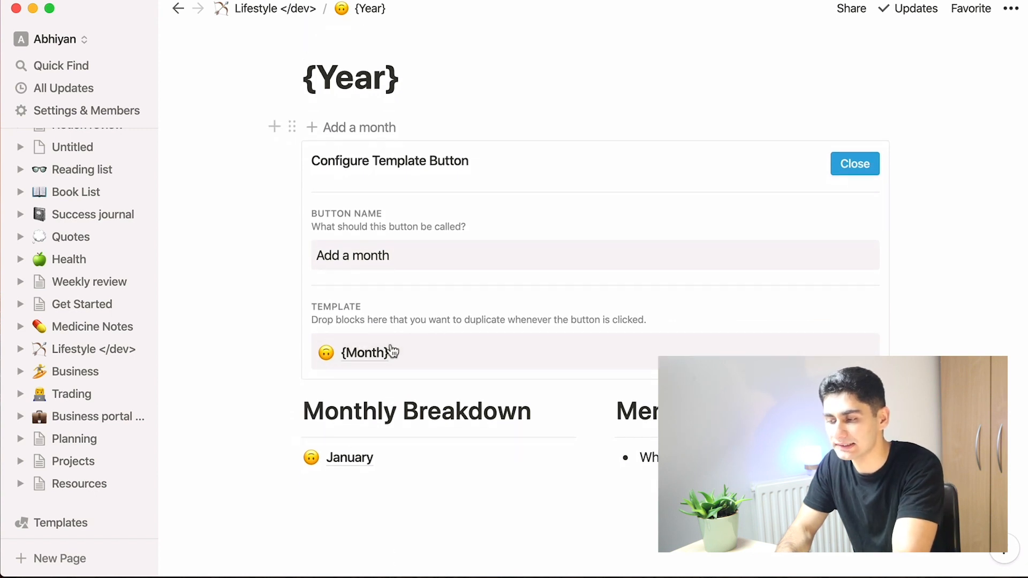
left_click(862, 180)
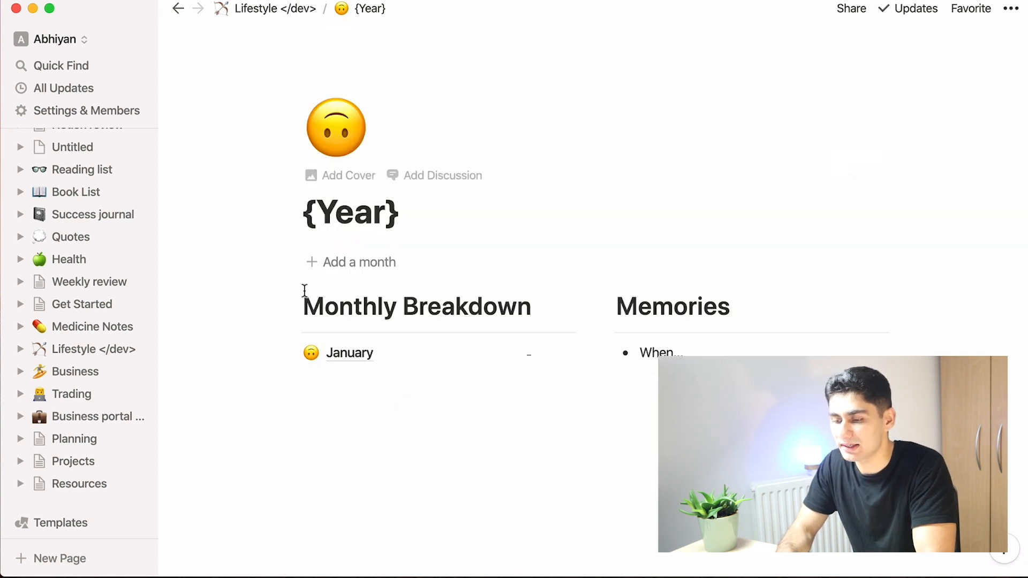
Step: Use the Add a month button to create a new {Month} page and open it
left_click(316, 259)
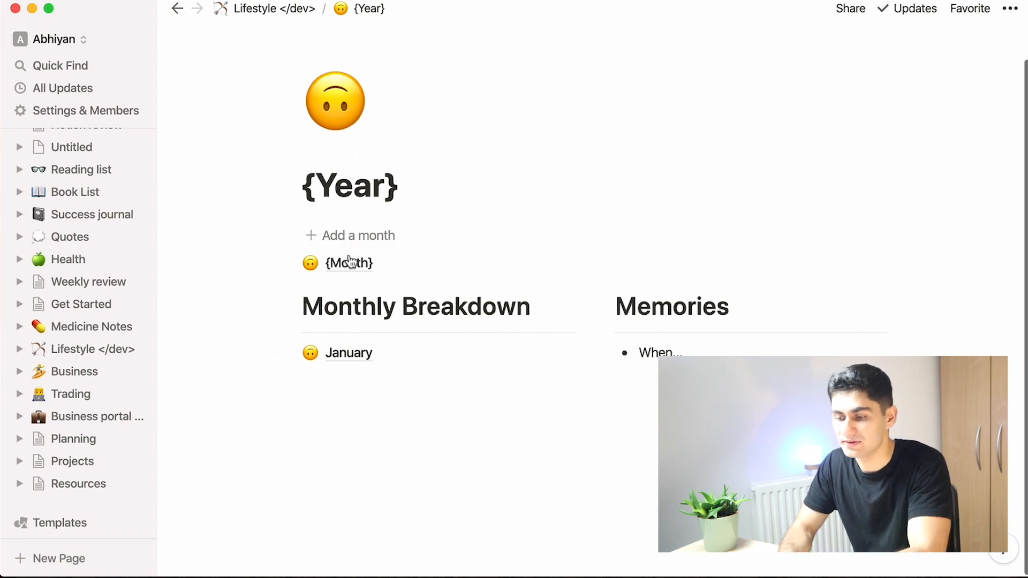
left_click(352, 266)
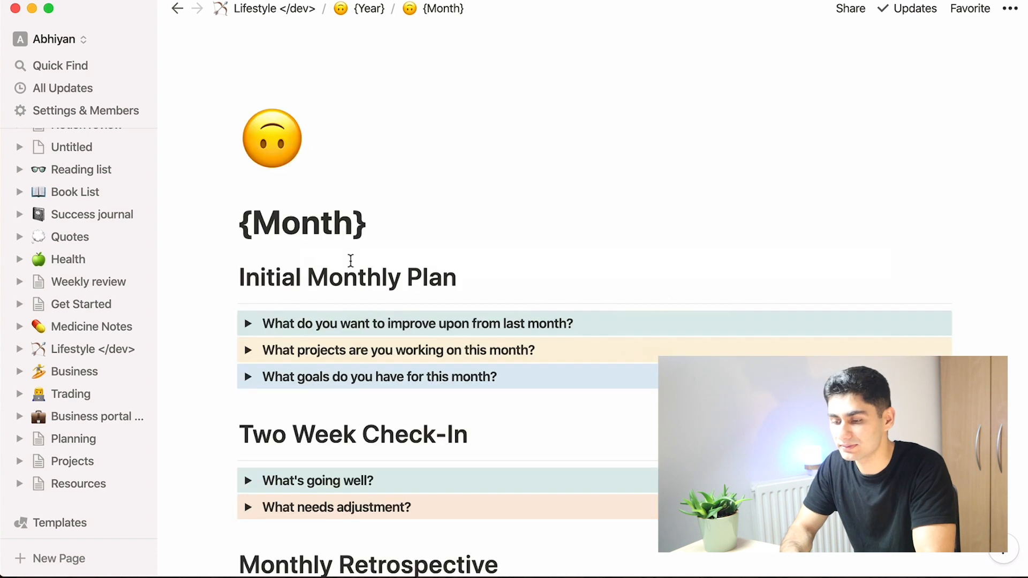
scroll(350, 260, "down", 10)
scroll(351, 261, "up", 10)
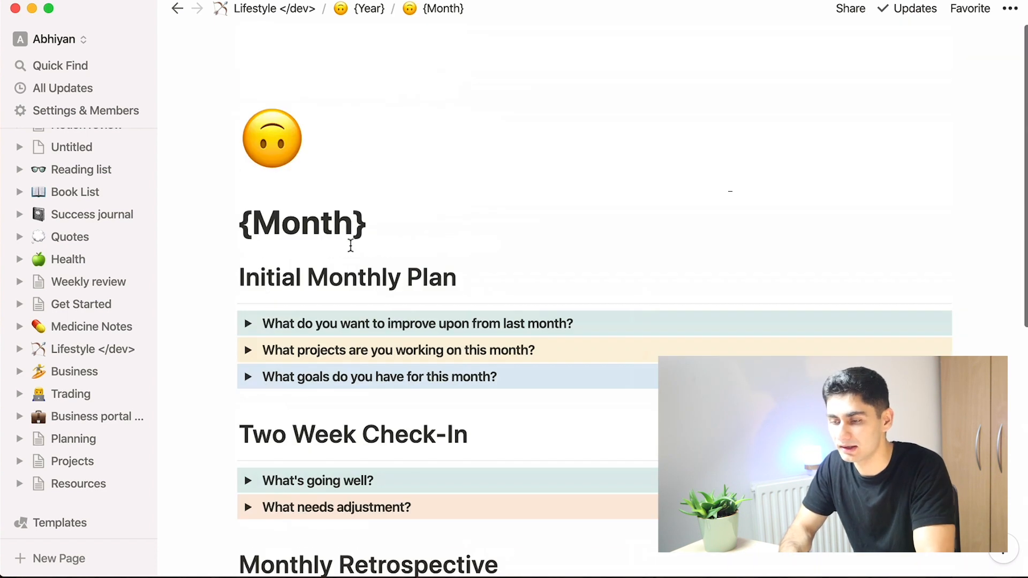
Step: Go back to the {Year} page, then open the Projects database linked from the Notion review page
left_click(368, 9)
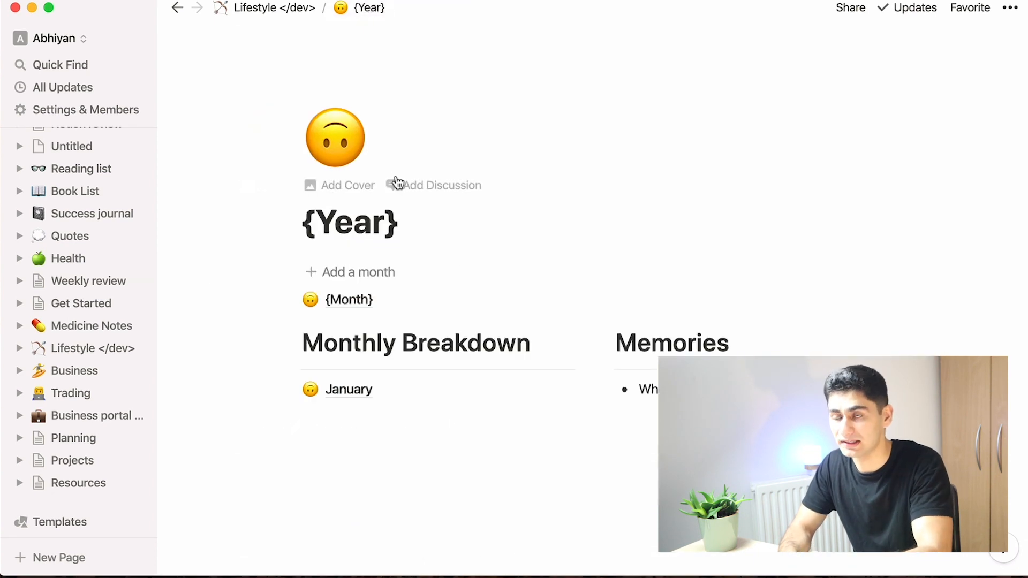
scroll(488, 433, "down", 2)
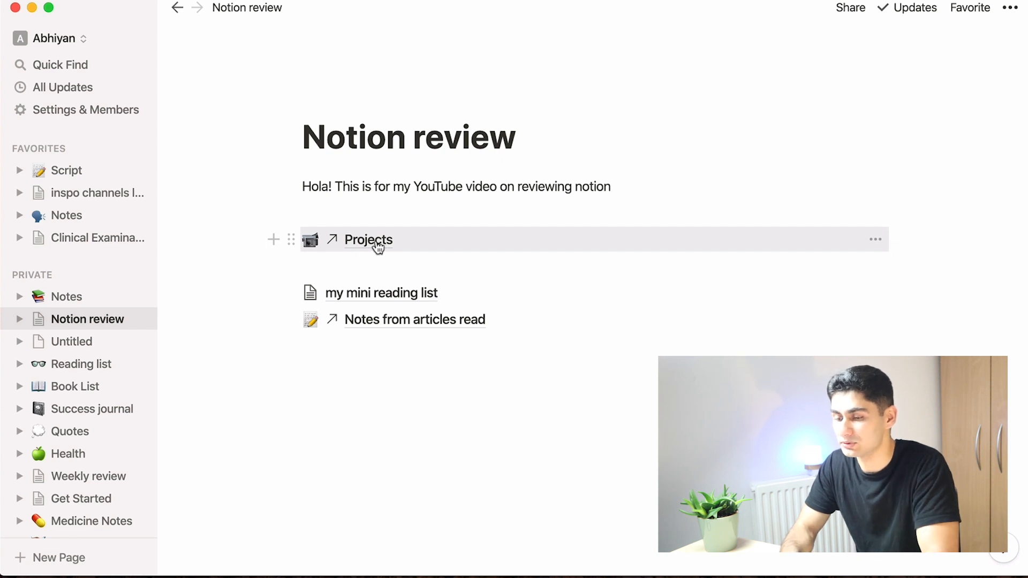
left_click(369, 240)
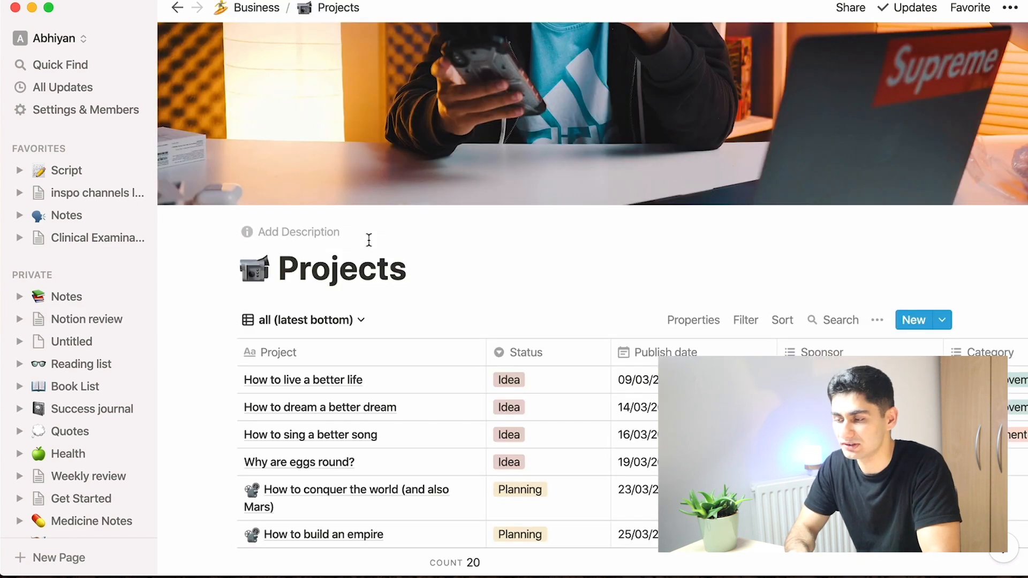
Step: Browse the Projects table's columns and view the Status options of the first project
scroll(443, 354, "down", 7)
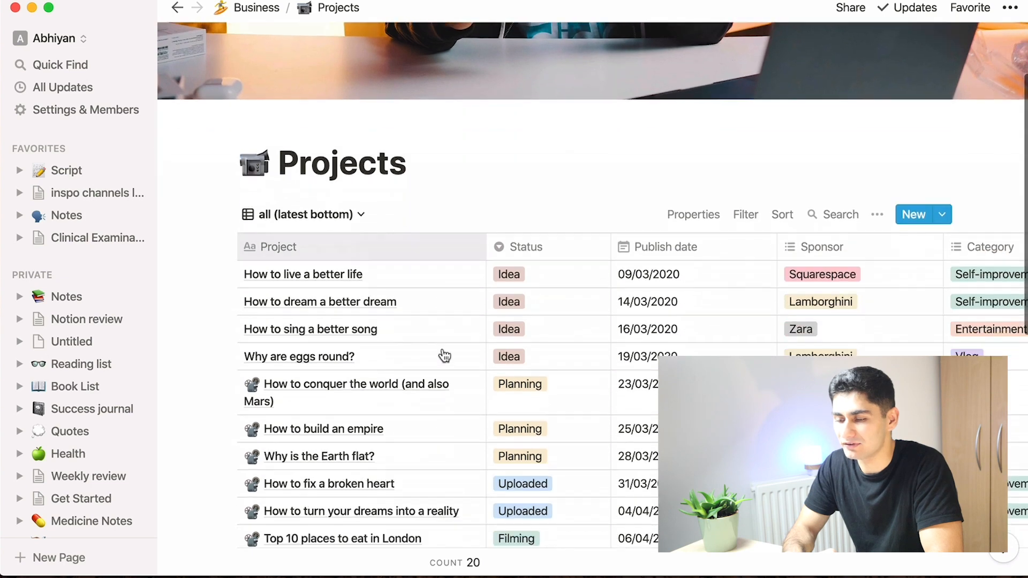
scroll(444, 355, "down", 4)
scroll(443, 354, "up", 10)
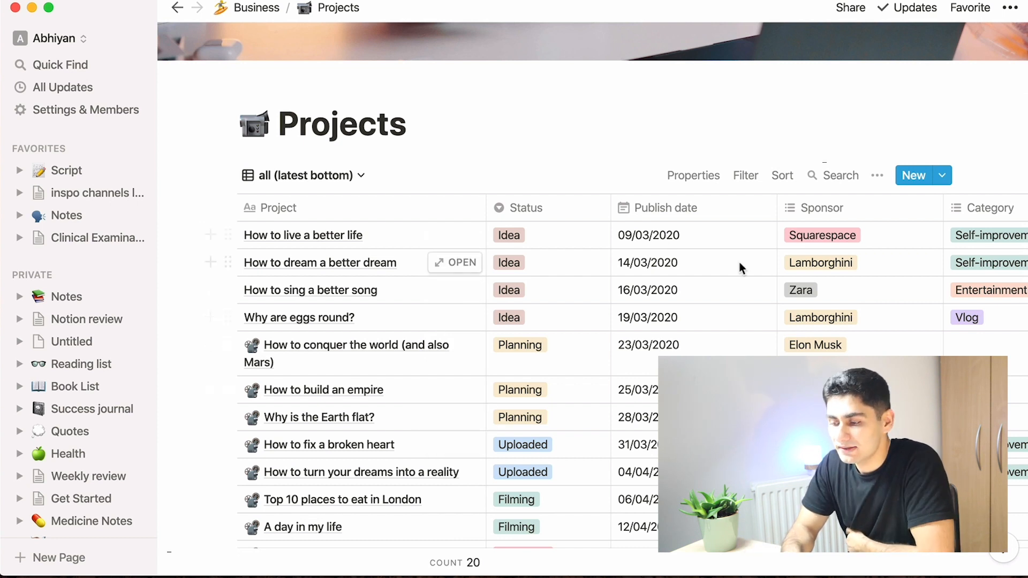
scroll(739, 267, "right", 3)
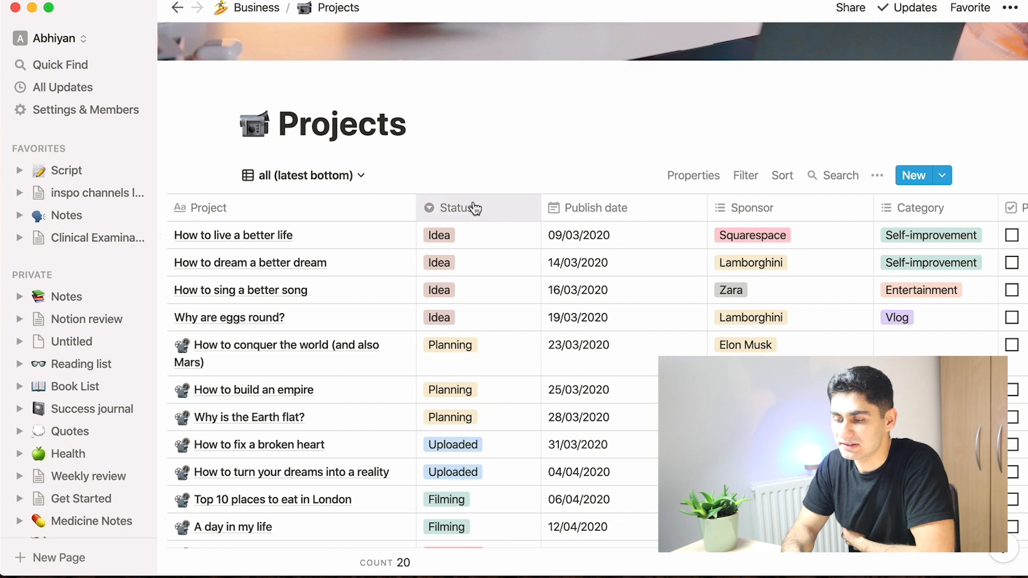
left_click(475, 238)
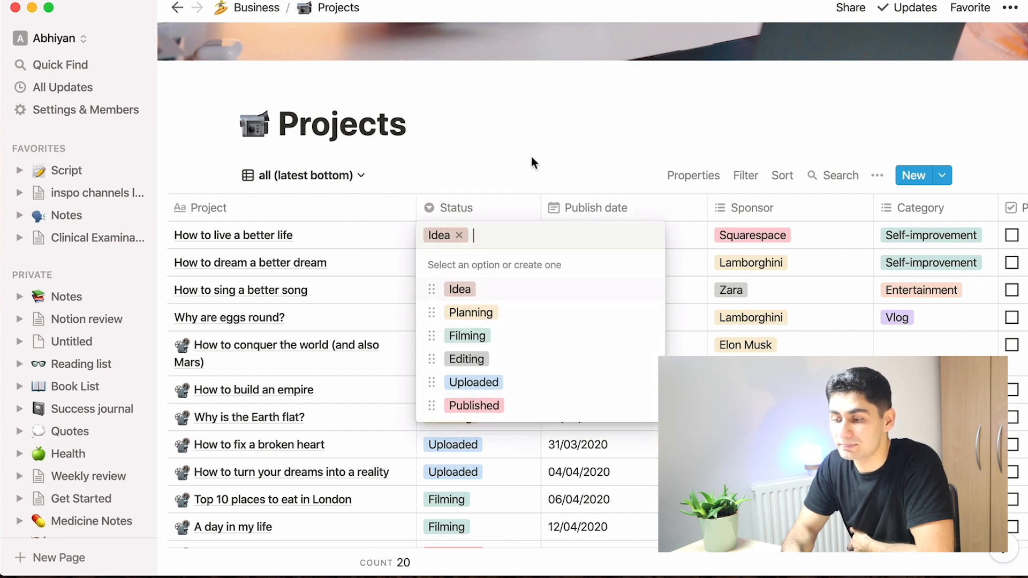
key("Escape")
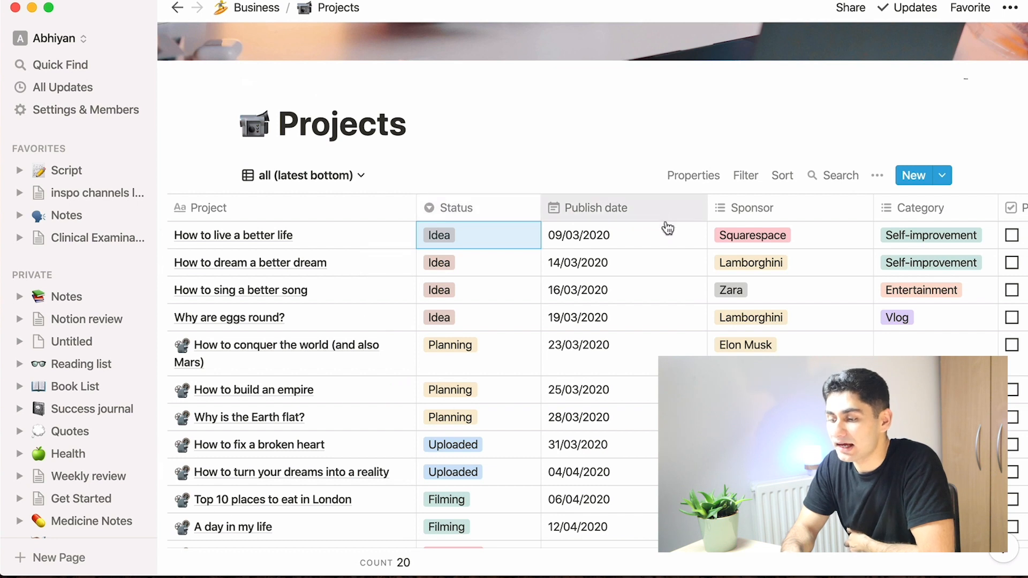
scroll(752, 248, "right", 5)
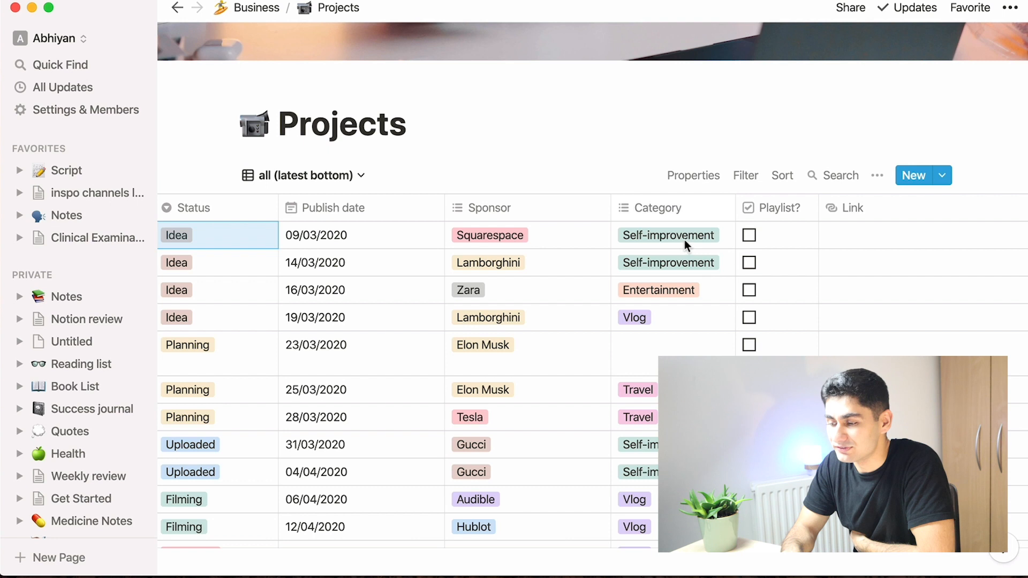
scroll(795, 233, "right", 3)
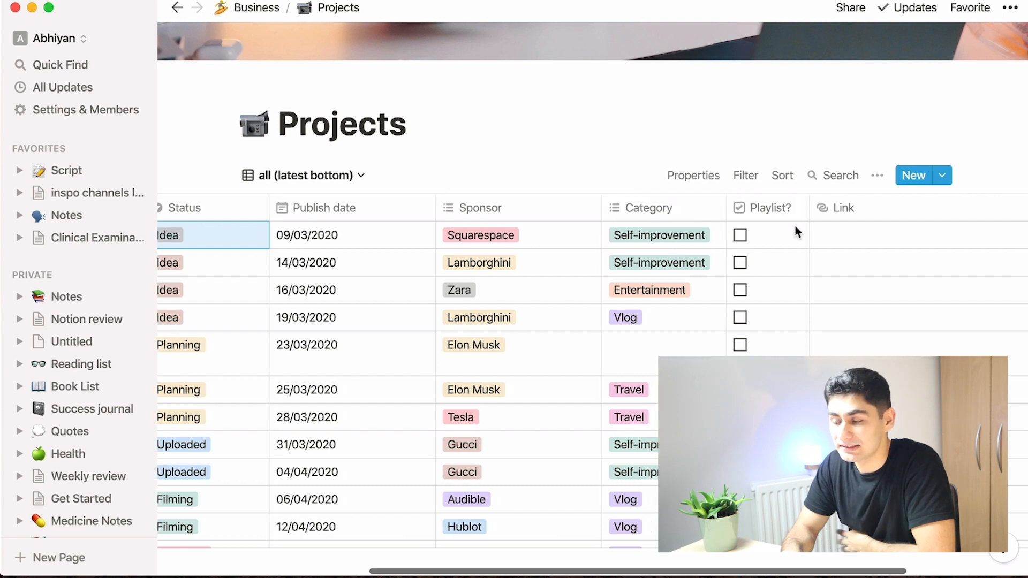
scroll(853, 233, "left", 10)
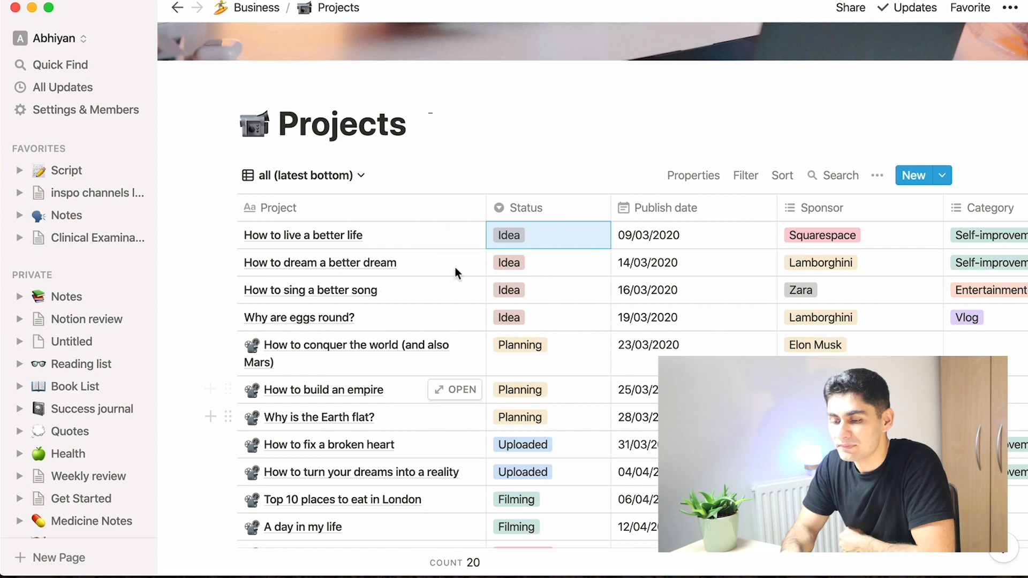
scroll(455, 272, "down", 5)
scroll(455, 272, "up", 1)
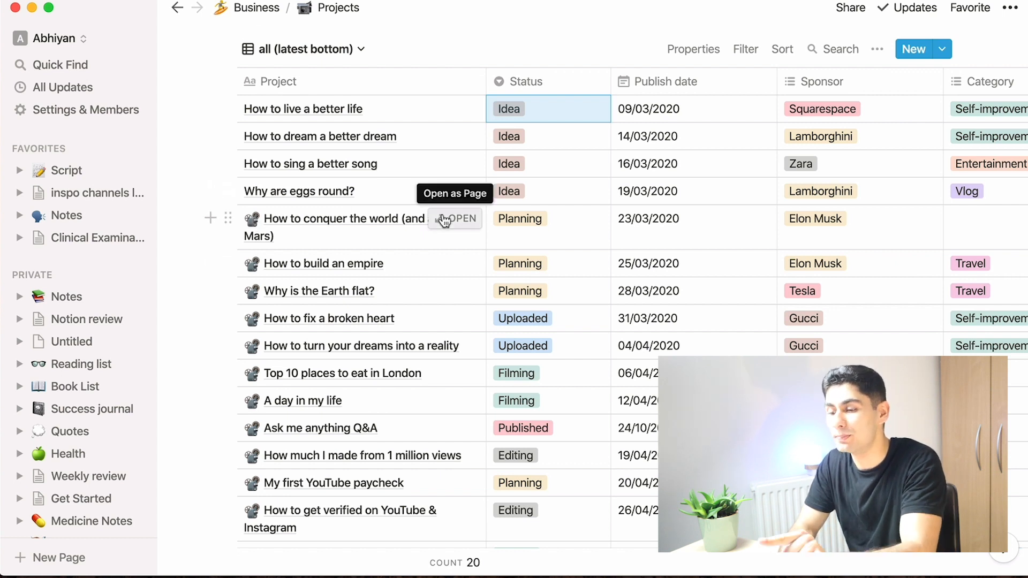
Step: Open the 'How to conquer the world (and also Mars)' project as a full page and scroll through its contents
left_click(444, 219)
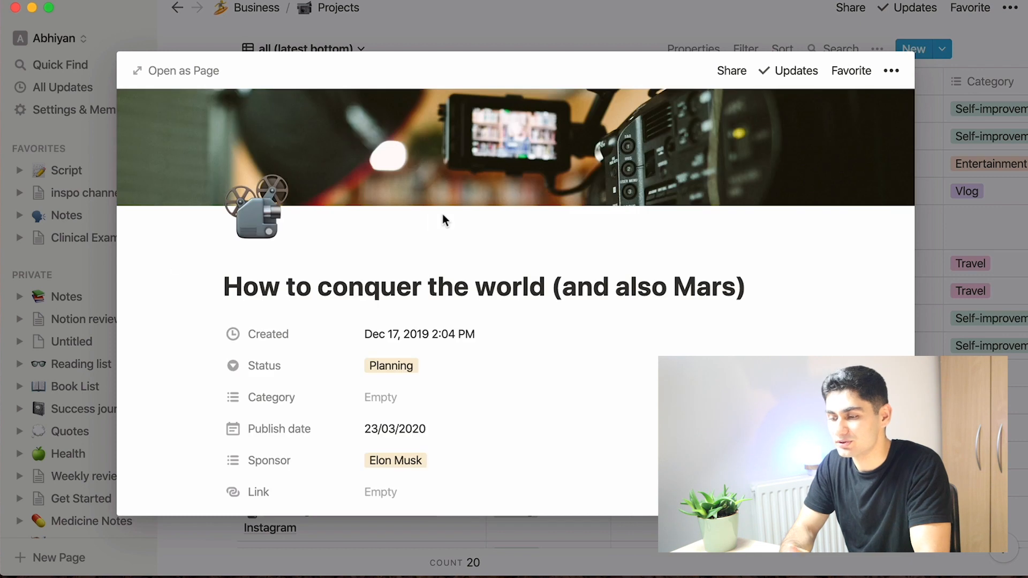
left_click(200, 75)
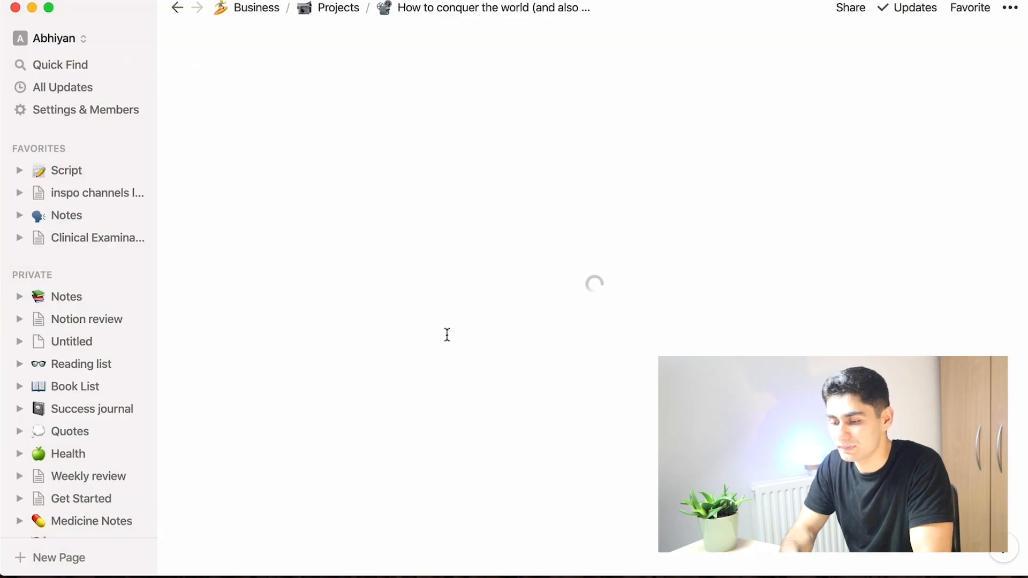
scroll(446, 335, "down", 6)
scroll(447, 335, "down", 3)
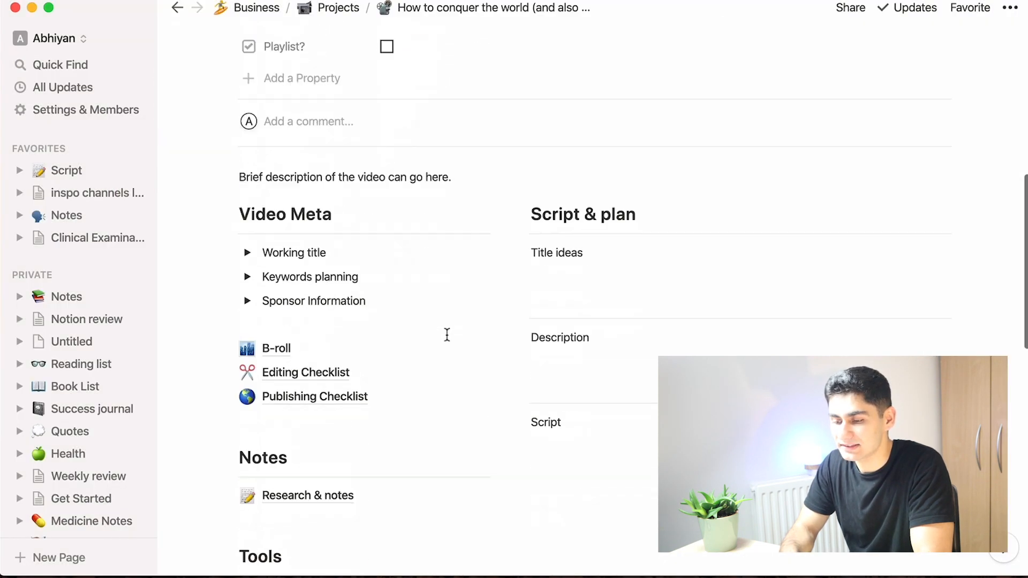
scroll(448, 341, "down", 1)
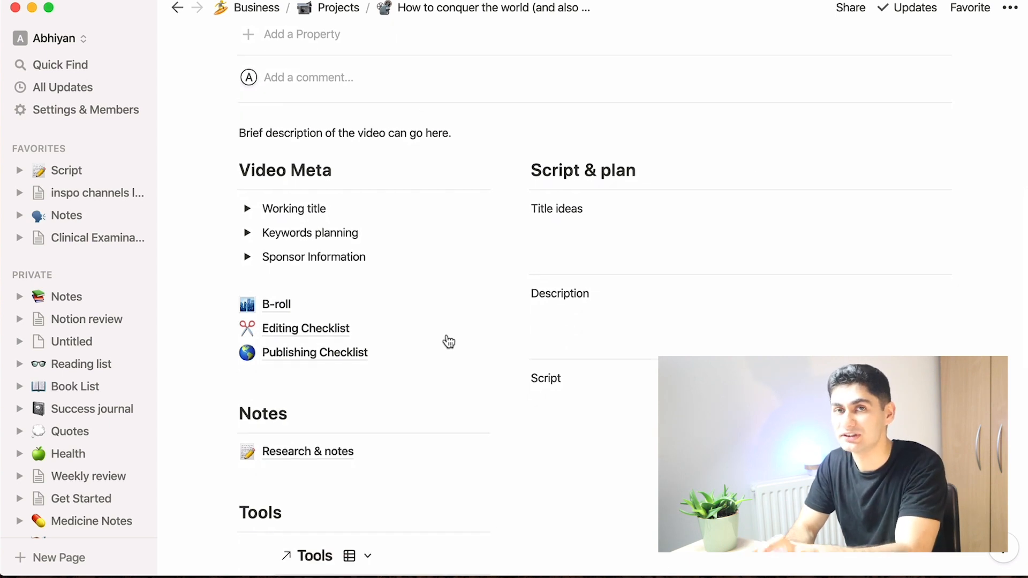
scroll(448, 342, "down", 2)
scroll(445, 335, "up", 5)
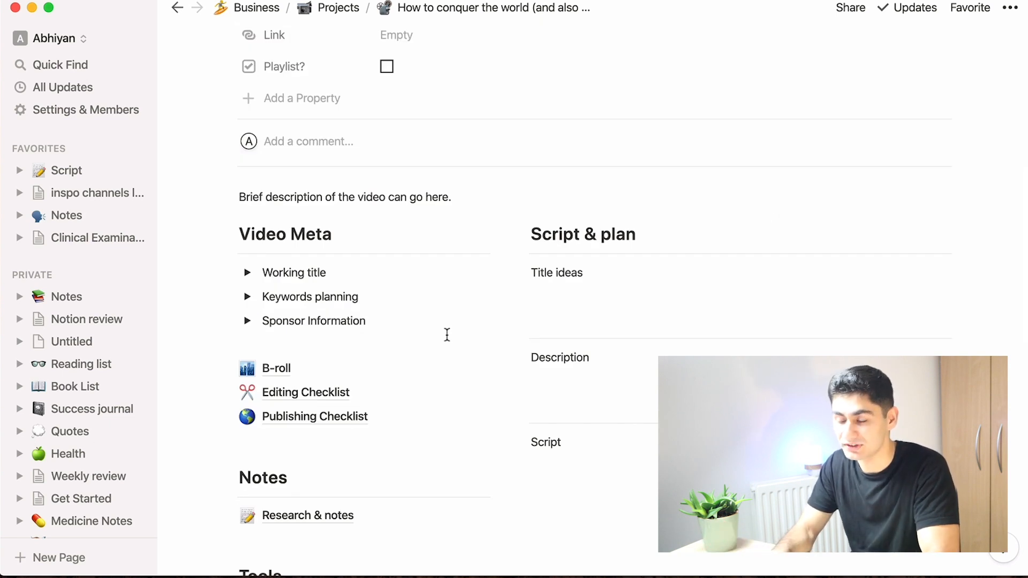
scroll(448, 338, "down", 3)
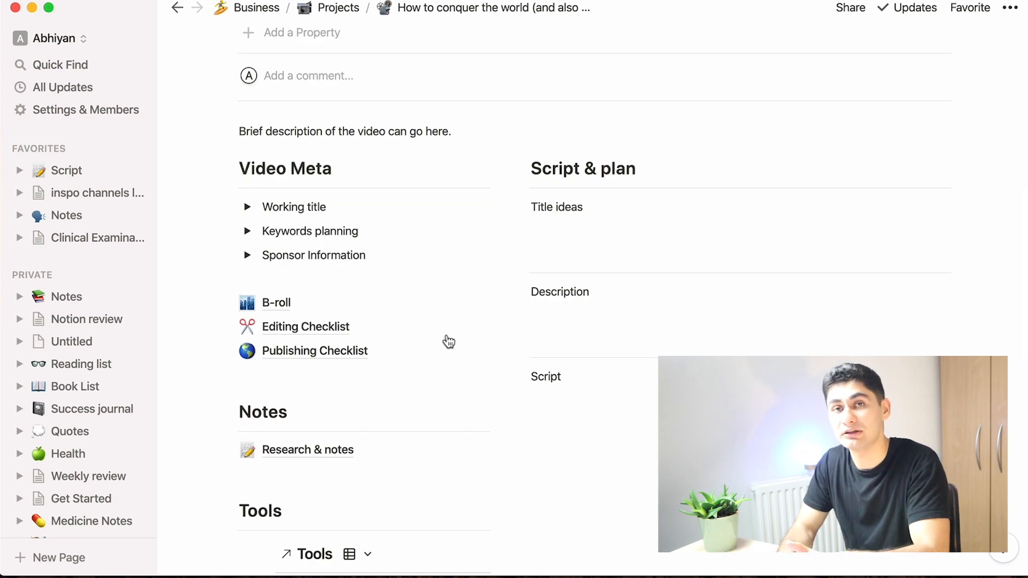
Step: Open the Editing Checklist sub-page of the project, scroll through its checklist, and return to the project page
scroll(448, 341, "down", 2)
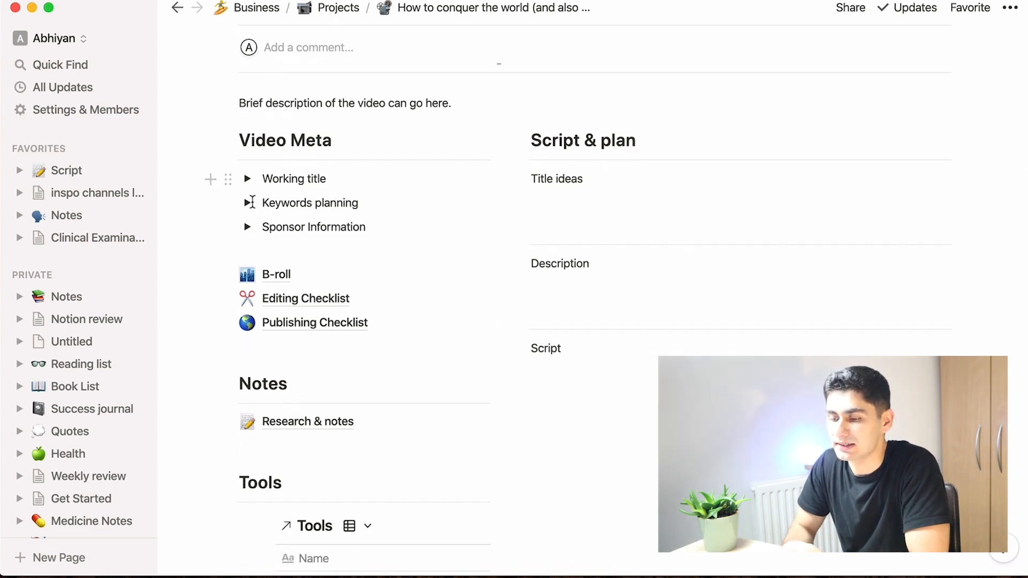
scroll(375, 241, "down", 4)
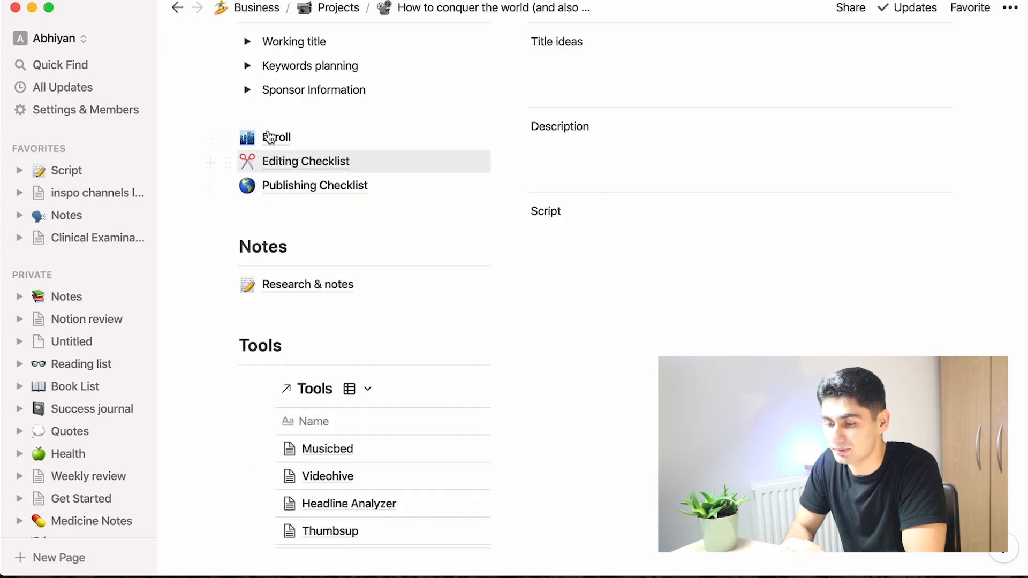
left_click(275, 165)
scroll(501, 282, "down", 10)
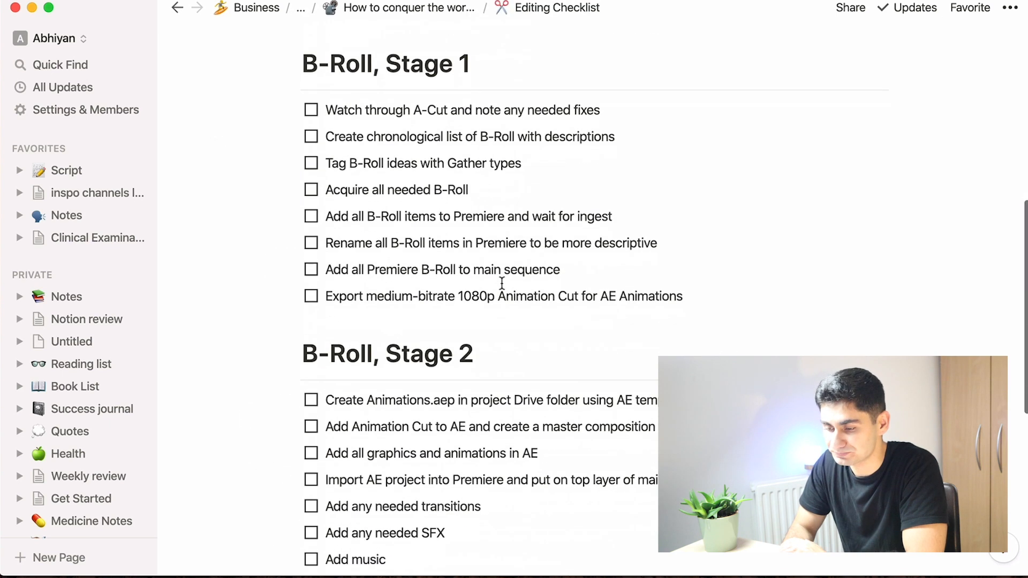
scroll(501, 282, "up", 10)
left_click(438, 14)
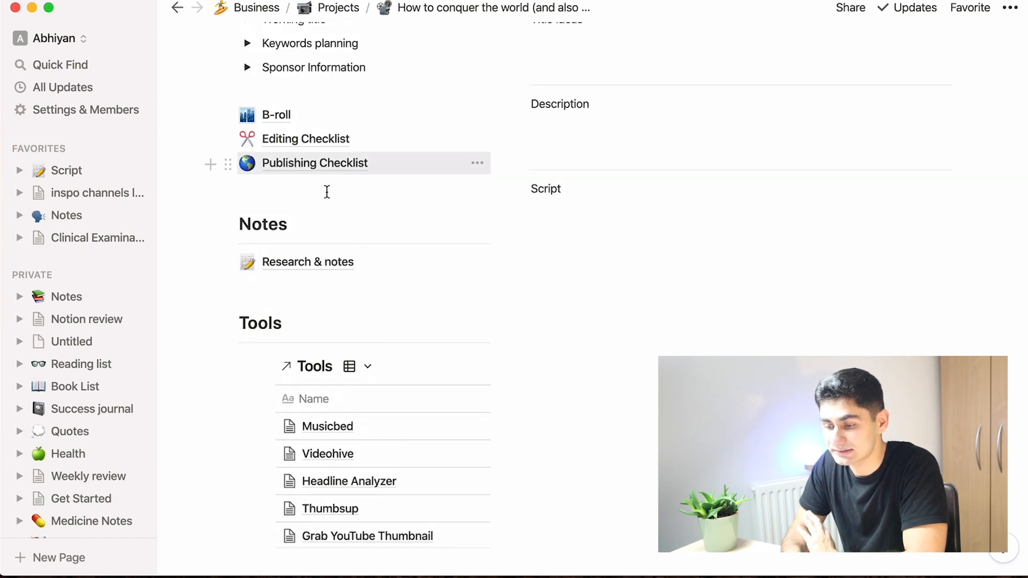
Step: Open the Research & notes sub-page and return to the project page
scroll(326, 192, "down", 2)
left_click(302, 181)
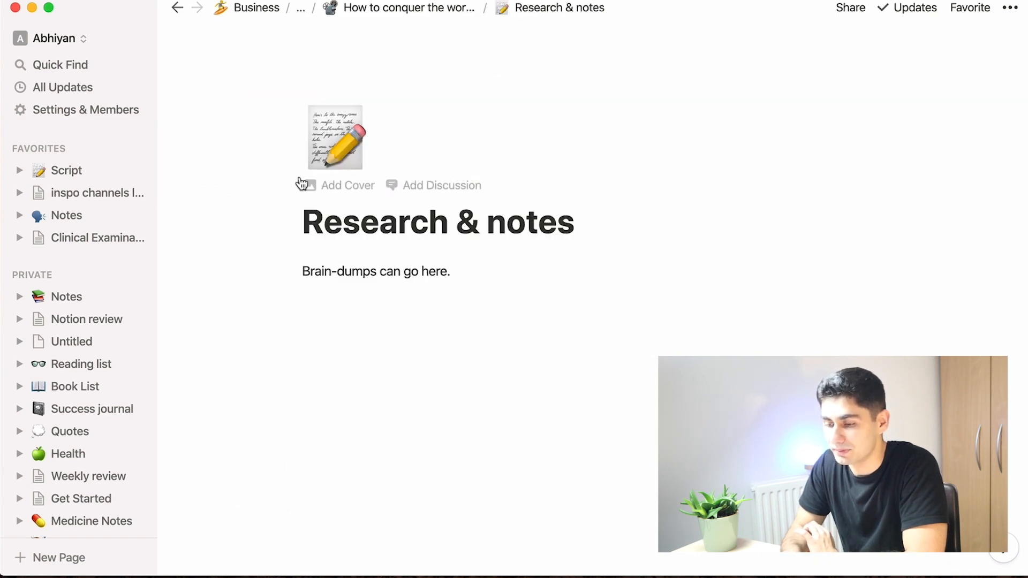
left_click(370, 11)
Step: Switch the Tools linked database on the project page to a gallery view
scroll(392, 300, "down", 10)
scroll(390, 227, "up", 2)
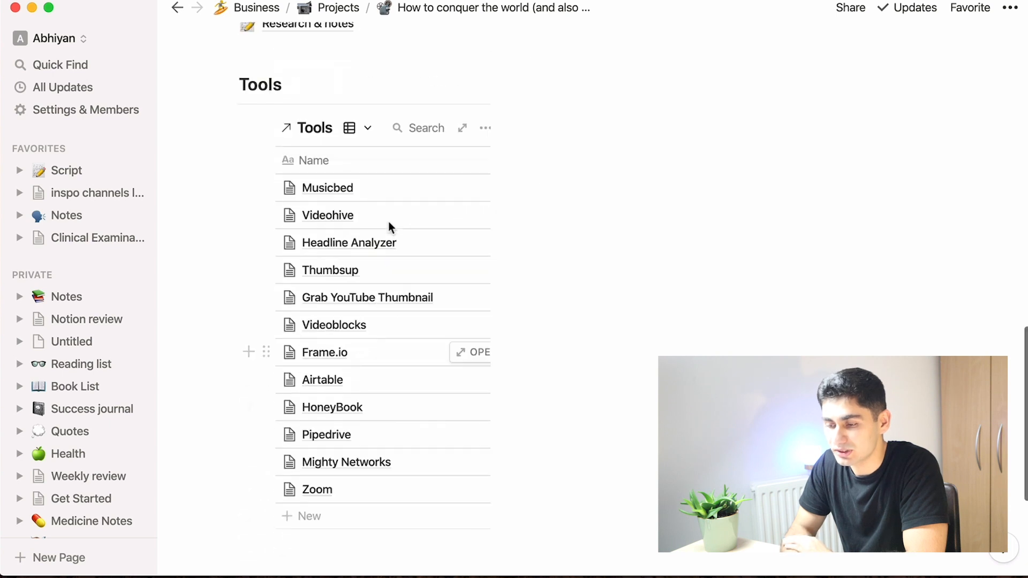
left_click(357, 128)
left_click(366, 181)
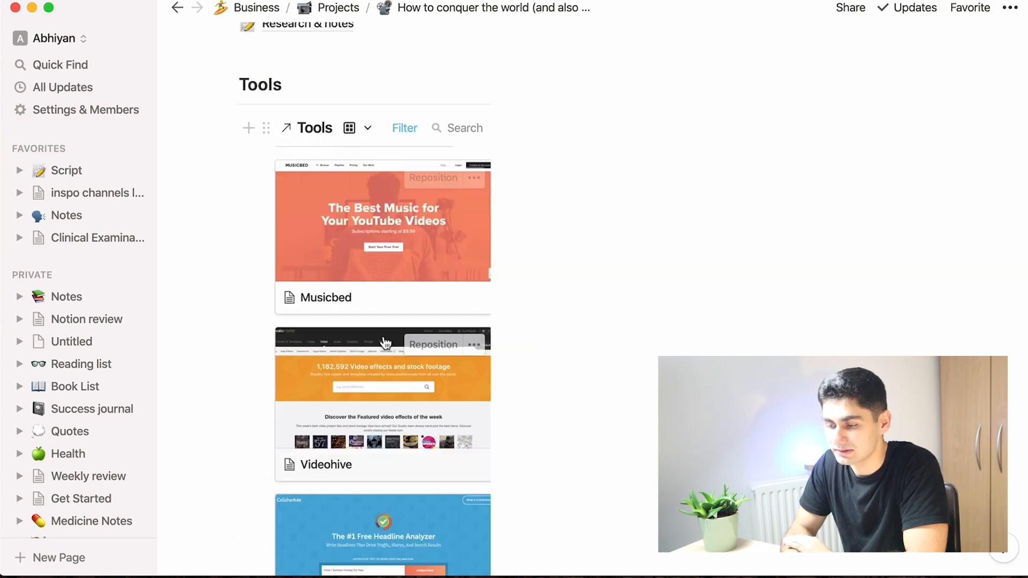
Step: Scroll through the Tools gallery cards to examine their preview images
scroll(384, 344, "down", 1)
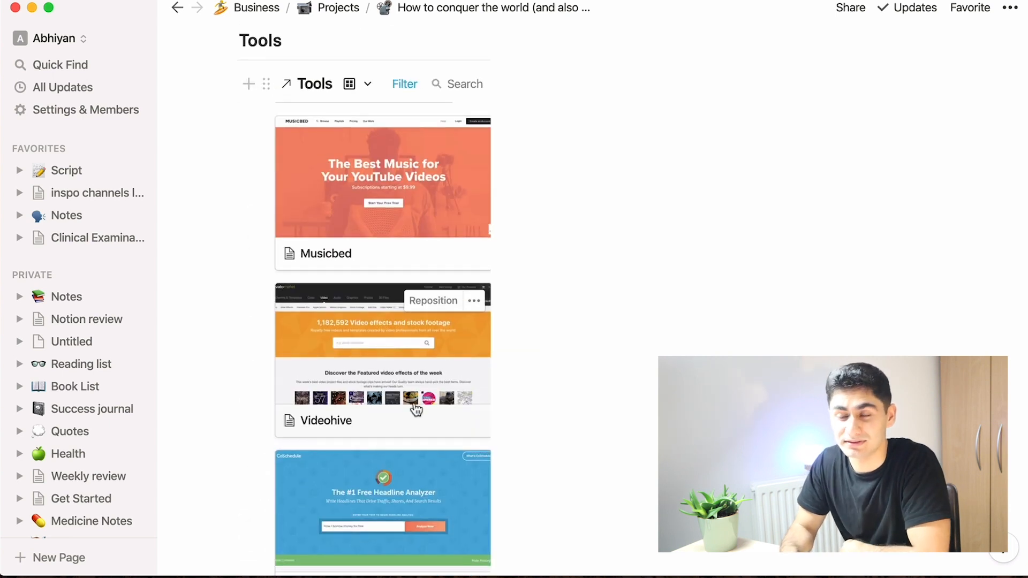
scroll(417, 409, "down", 3)
scroll(417, 410, "up", 3)
scroll(417, 409, "down", 3)
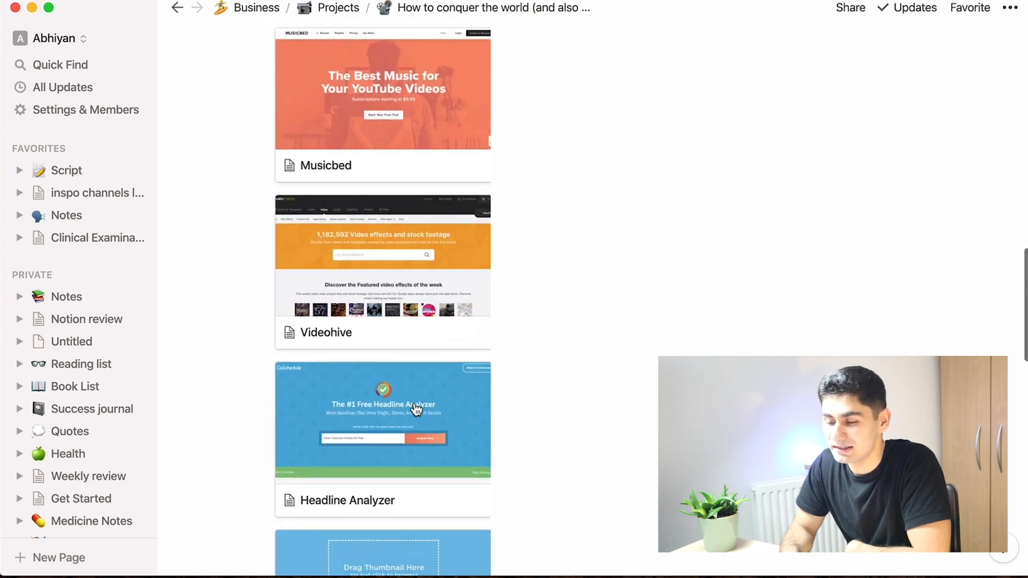
scroll(416, 410, "down", 14)
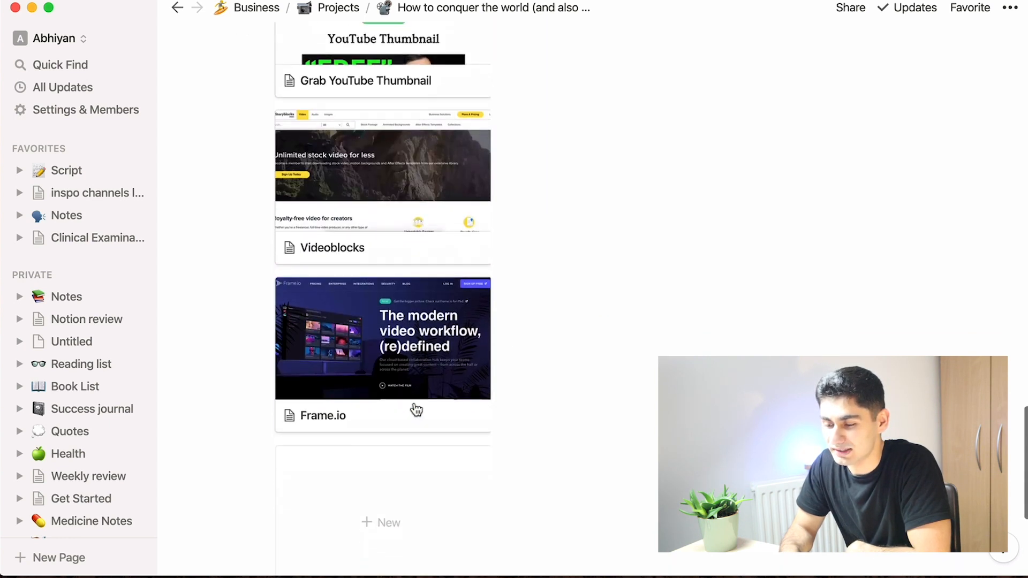
scroll(416, 410, "up", 18)
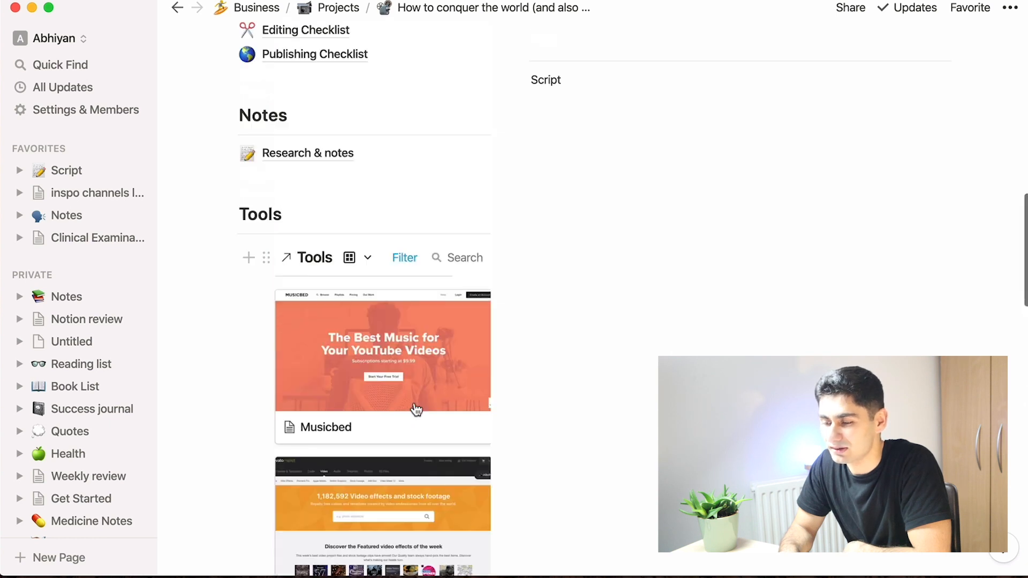
scroll(416, 409, "up", 5)
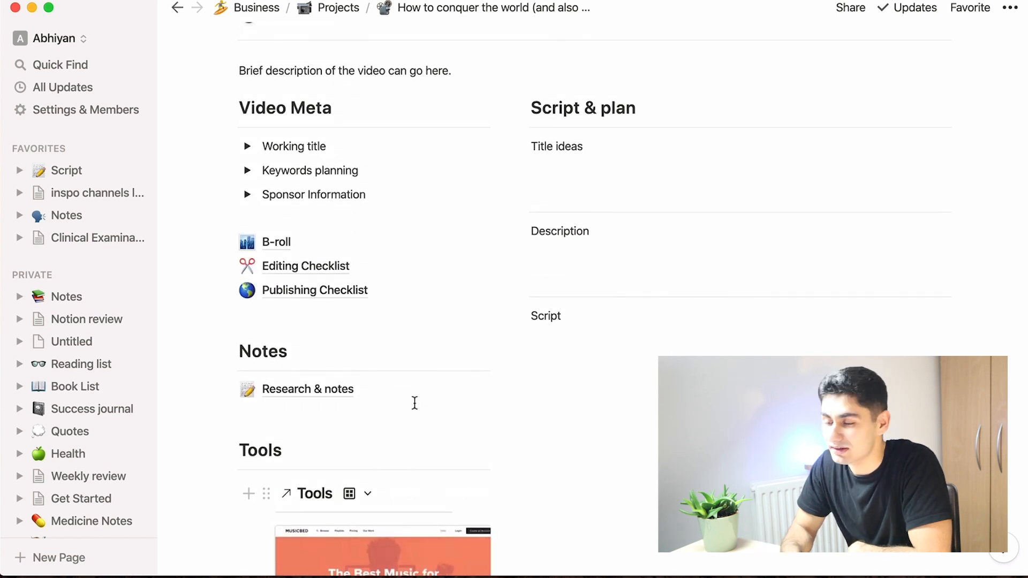
scroll(415, 403, "up", 3)
Step: Enter placeholder text under the Script, Description and Title ideas headings of the Script & plan section
left_click(650, 442)
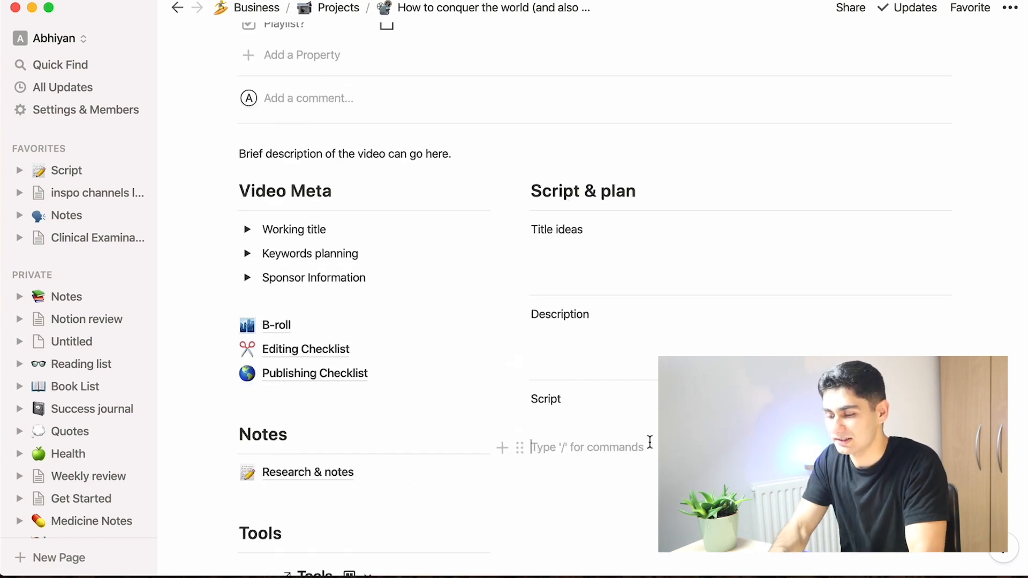
type("lkdjs")
left_click(633, 336)
type("ksjdfksdf")
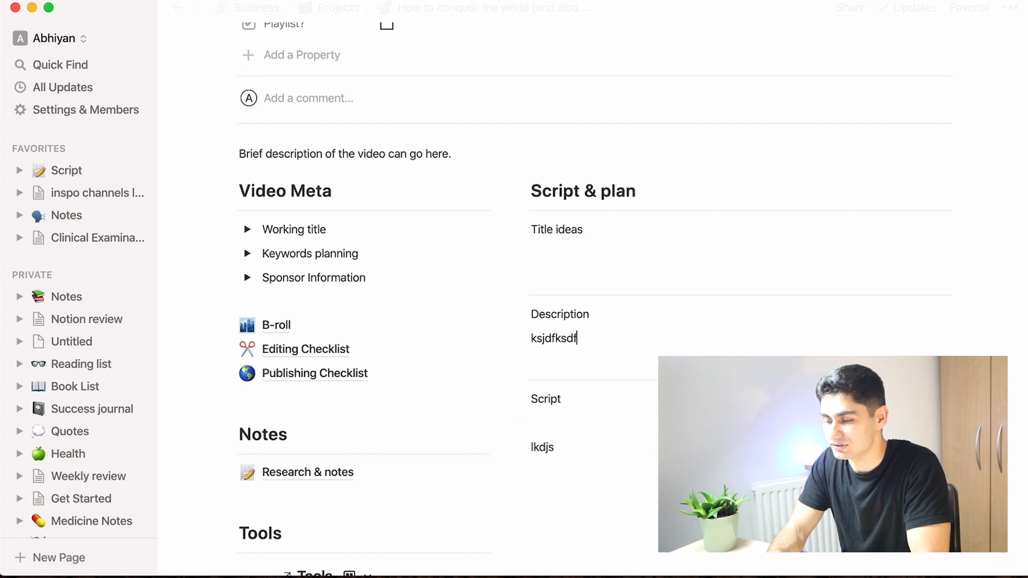
left_click(621, 262)
type("kdjshfsdjfkh")
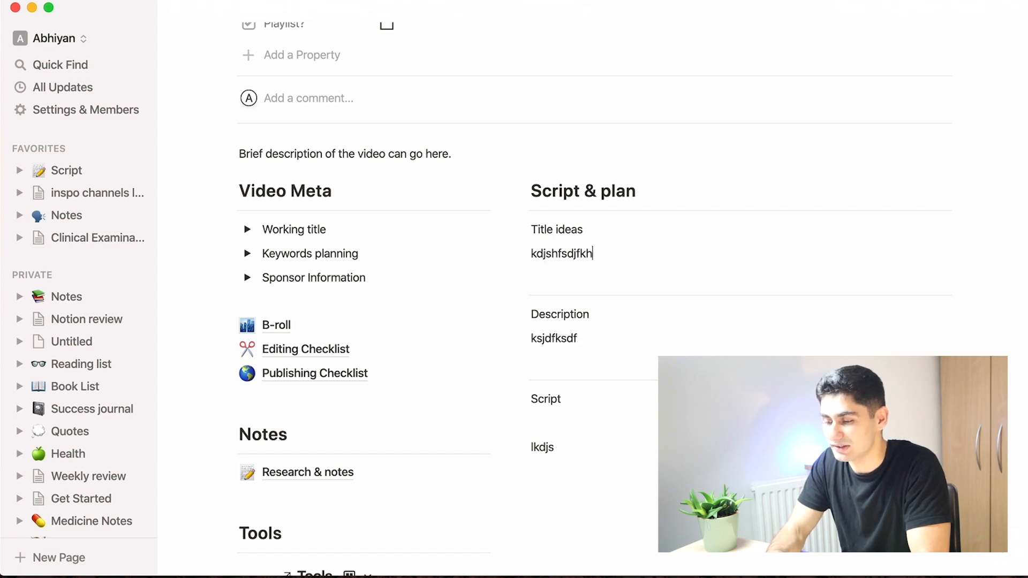
Step: Expand and collapse the Working title and Keywords planning toggles under Video Meta
left_click(247, 229)
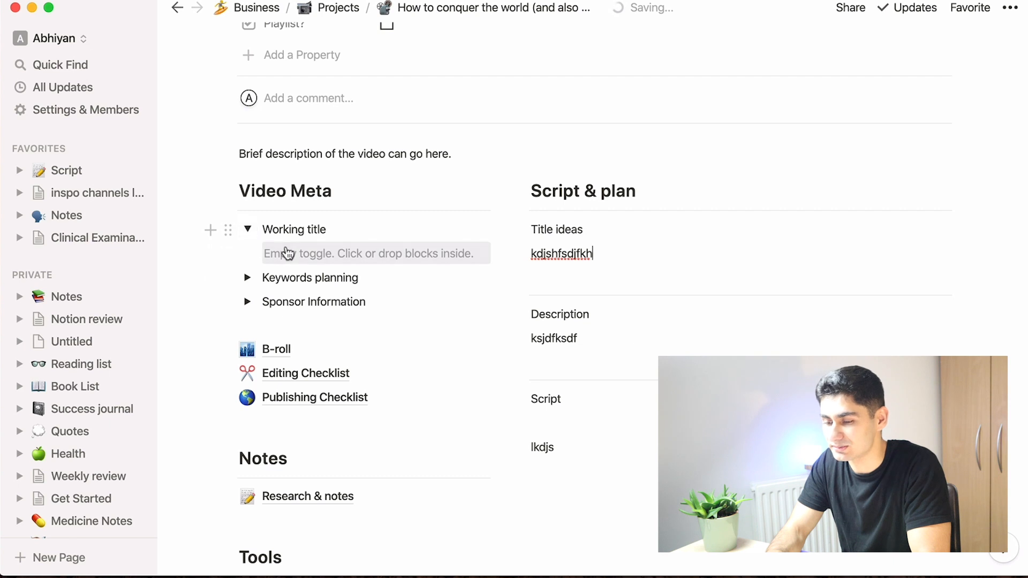
left_click(247, 229)
left_click(247, 253)
left_click(307, 279)
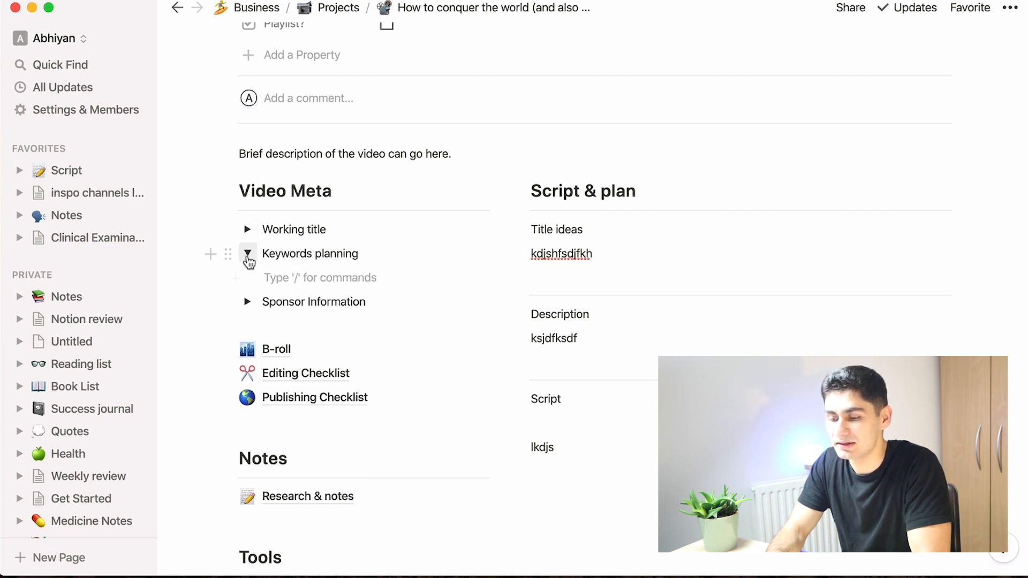
left_click(248, 254)
Step: Return to the Projects database and open the 'How to dream a better dream' project as a preview
scroll(498, 256, "up", 6)
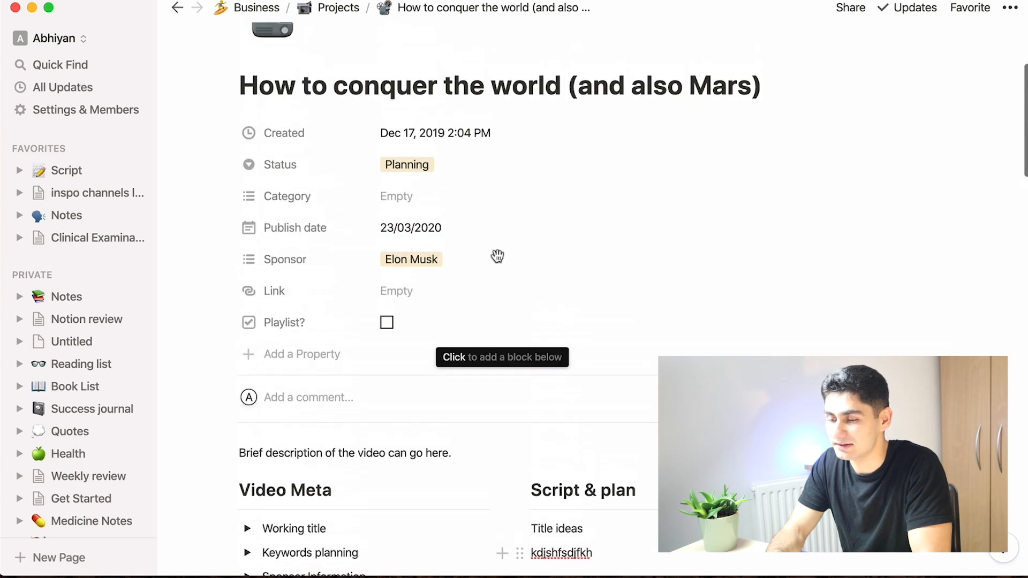
left_click(338, 8)
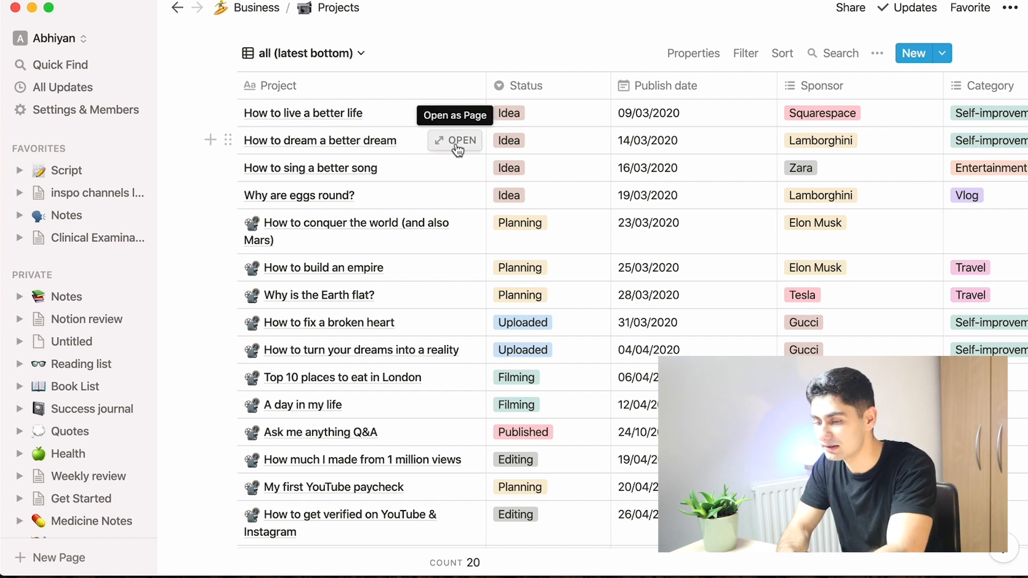
left_click(456, 147)
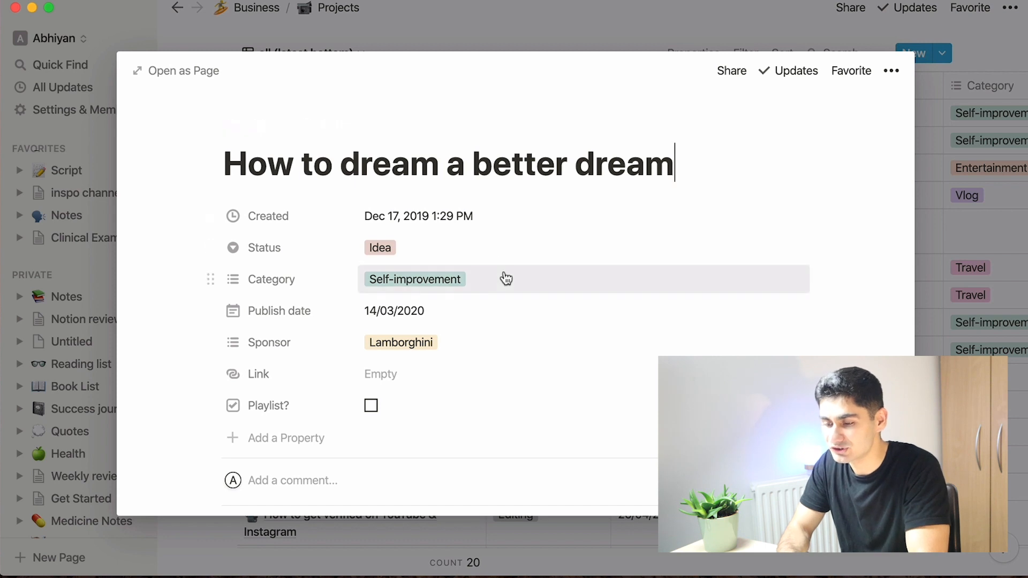
Step: Apply the 'new project' template to the 'How to dream a better dream' page
scroll(505, 278, "down", 5)
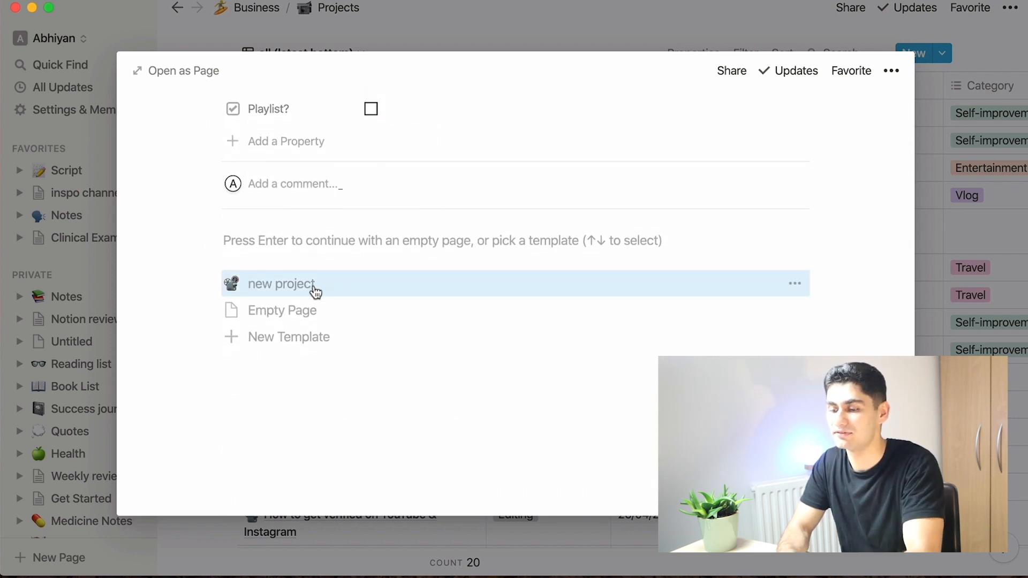
left_click(314, 292)
Step: Open the 'Notes from articles read' linked database from the Notion review page and scroll through its cards
scroll(393, 413, "down", 5)
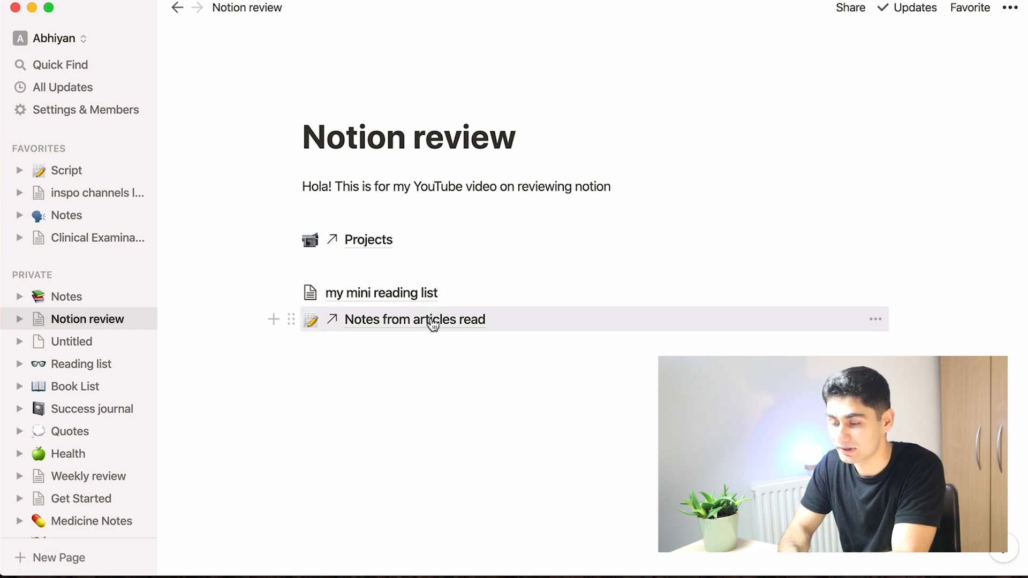
left_click(432, 321)
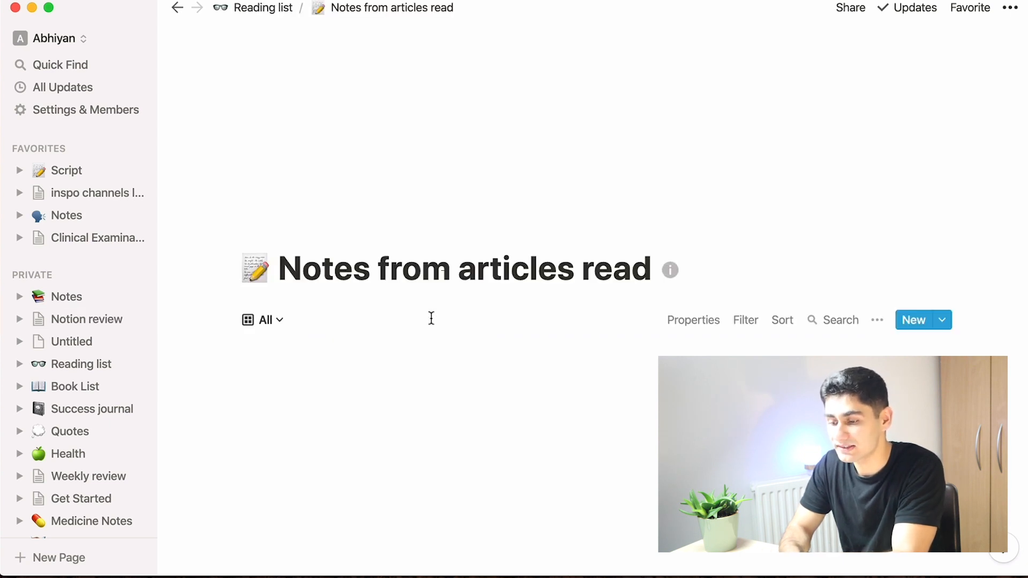
scroll(460, 321, "down", 5)
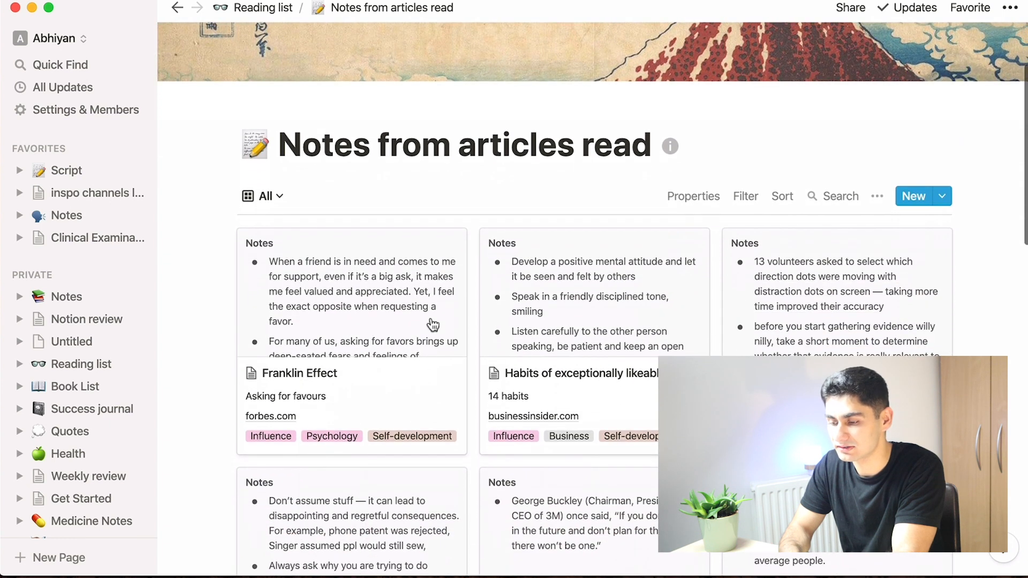
Step: Go to the Reading list page, then open 'my mini reading list' from the Notion review page
left_click(263, 7)
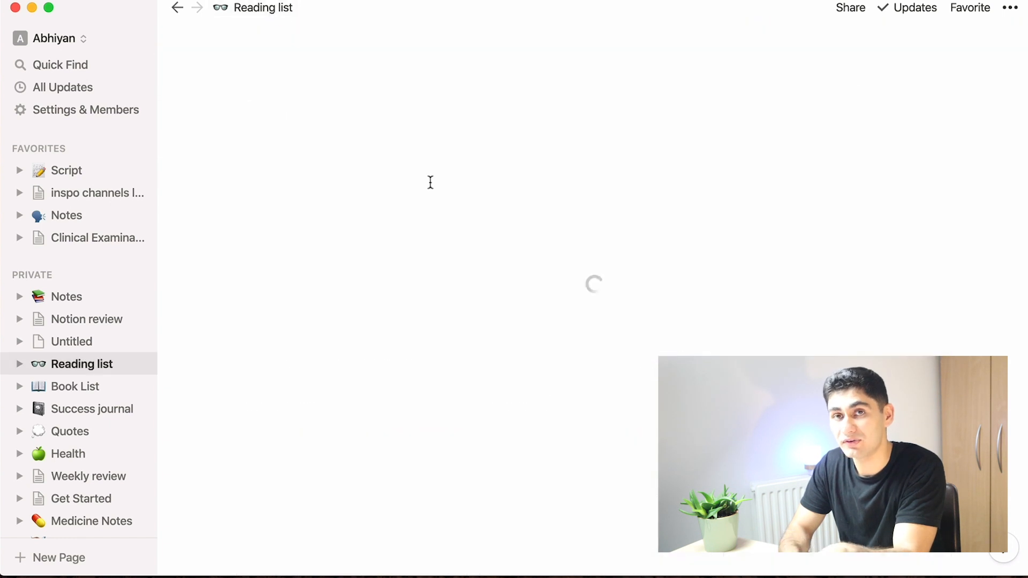
scroll(523, 337, "down", 4)
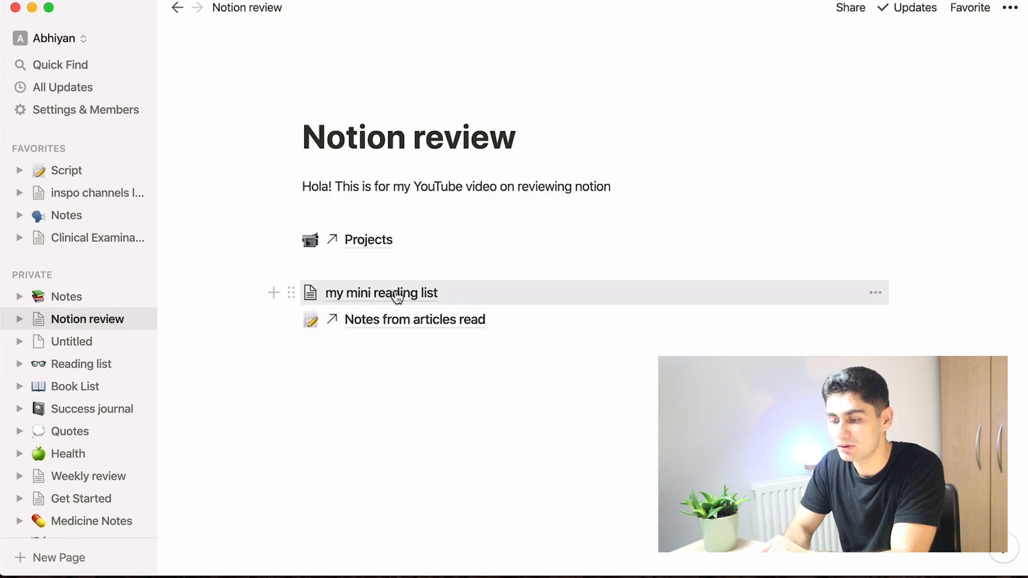
left_click(397, 295)
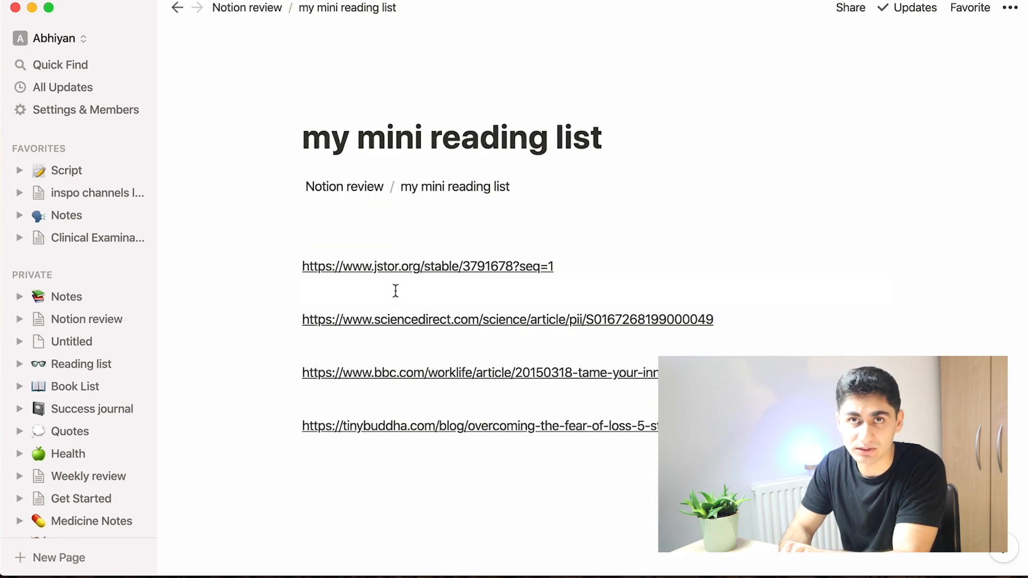
Step: Delete the jstor.org link from the top of 'my mini reading list'
left_click_drag(585, 270, 302, 268)
key("super+c")
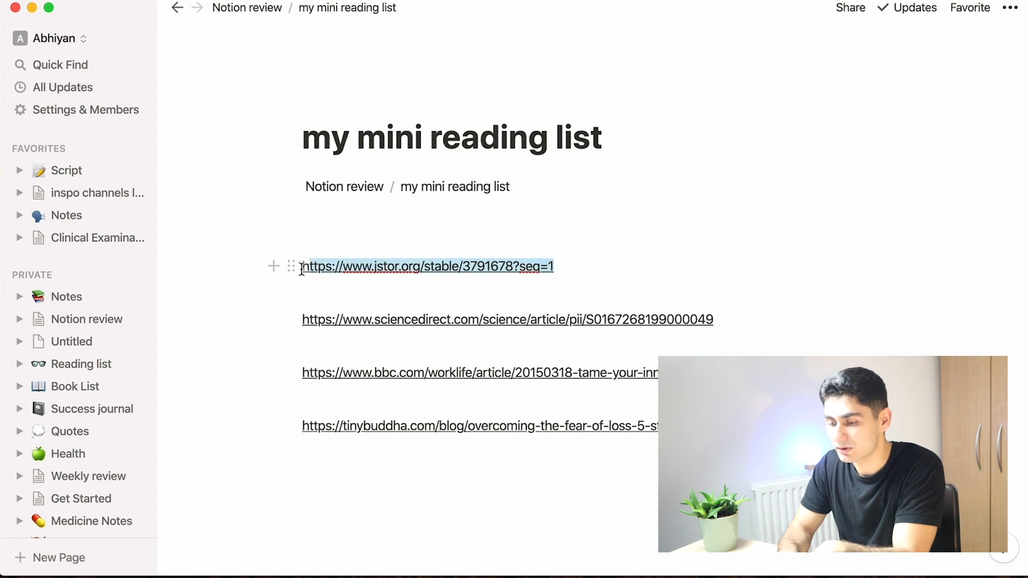
key("BackSpace")
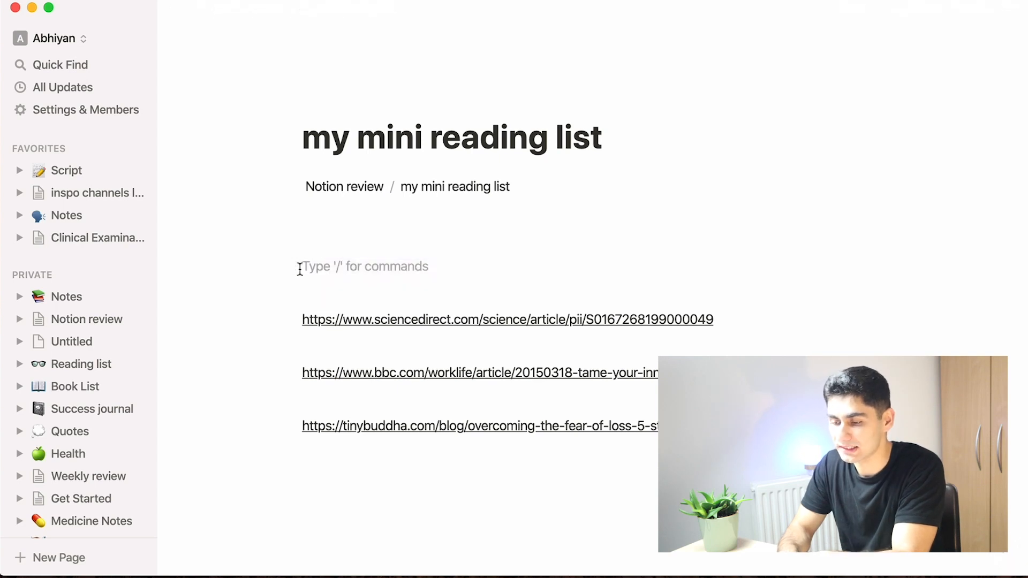
key("BackSpace")
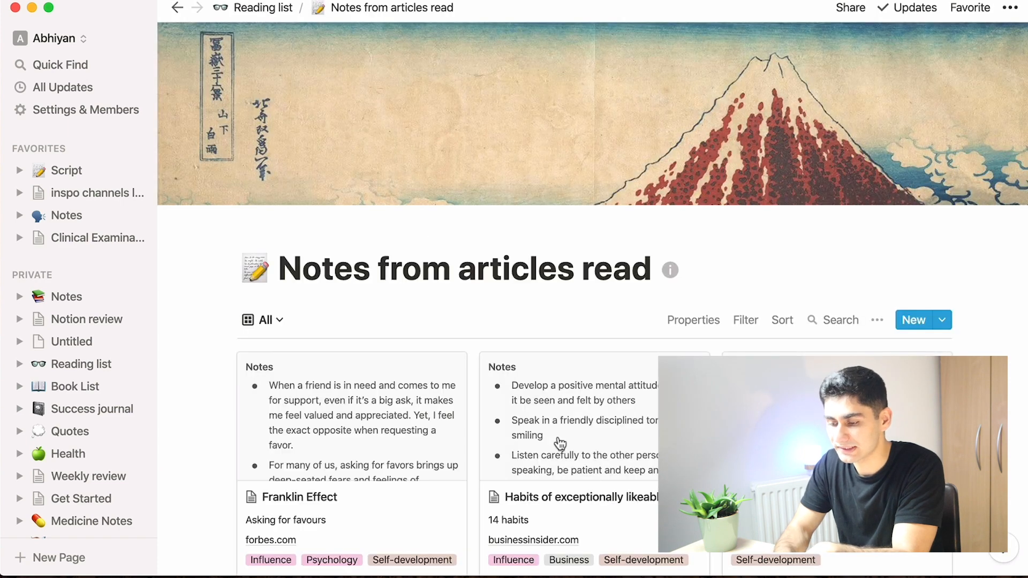
Step: Create a new entry card in the 'Notes from articles read' gallery
scroll(557, 435, "down", 10)
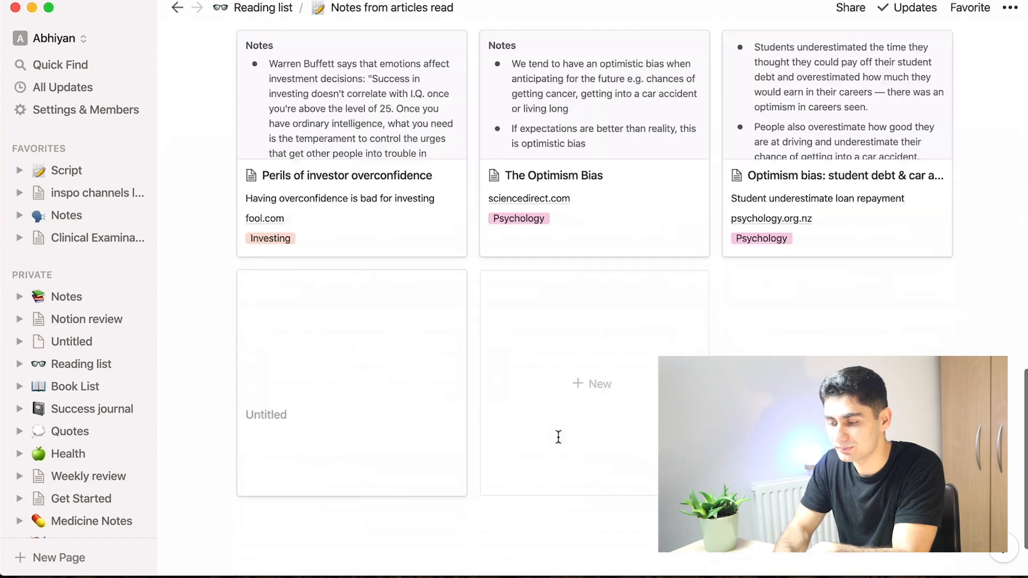
scroll(995, 303, "up", 5)
scroll(995, 303, "down", 2)
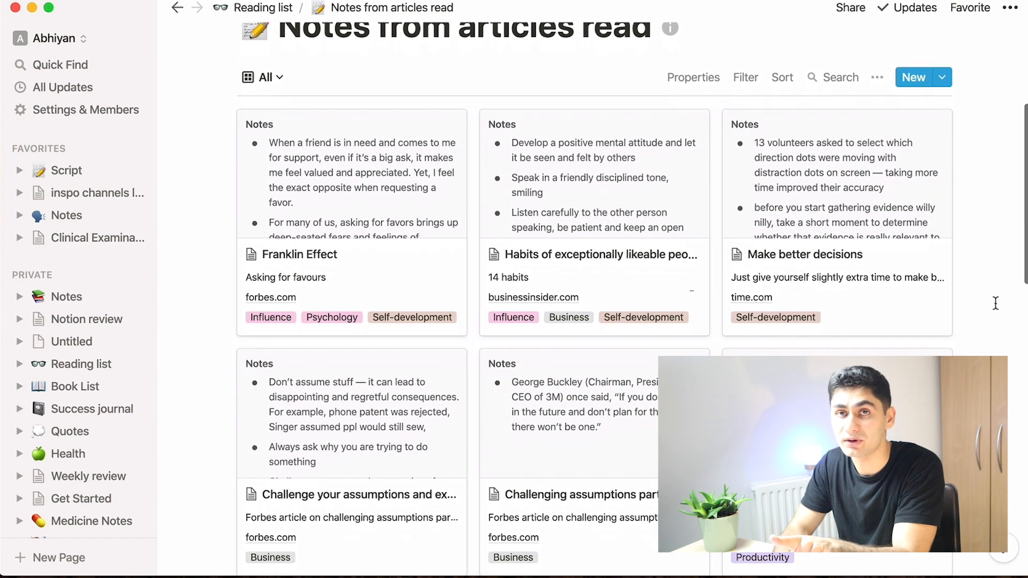
scroll(995, 303, "down", 10)
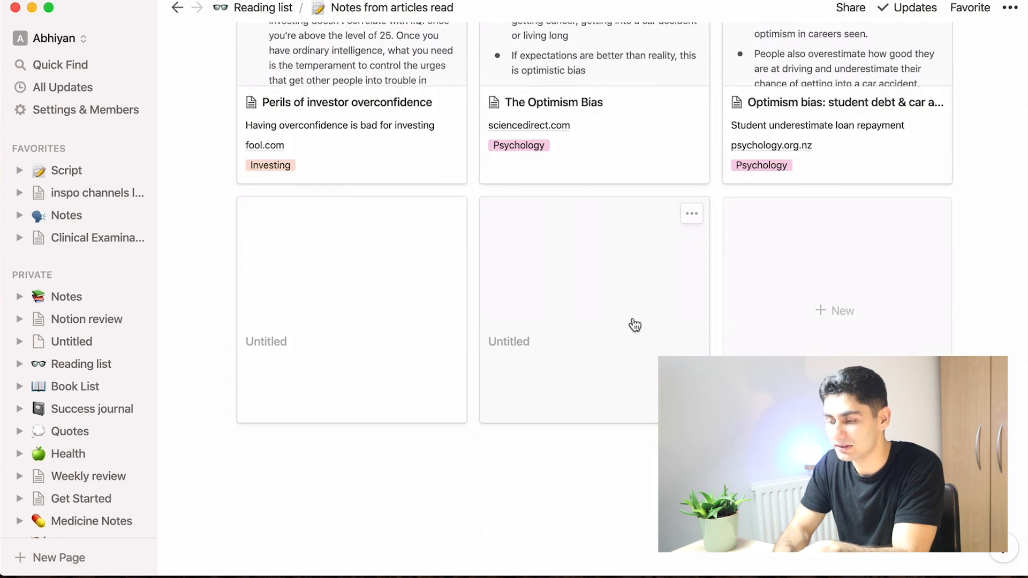
left_click(798, 323)
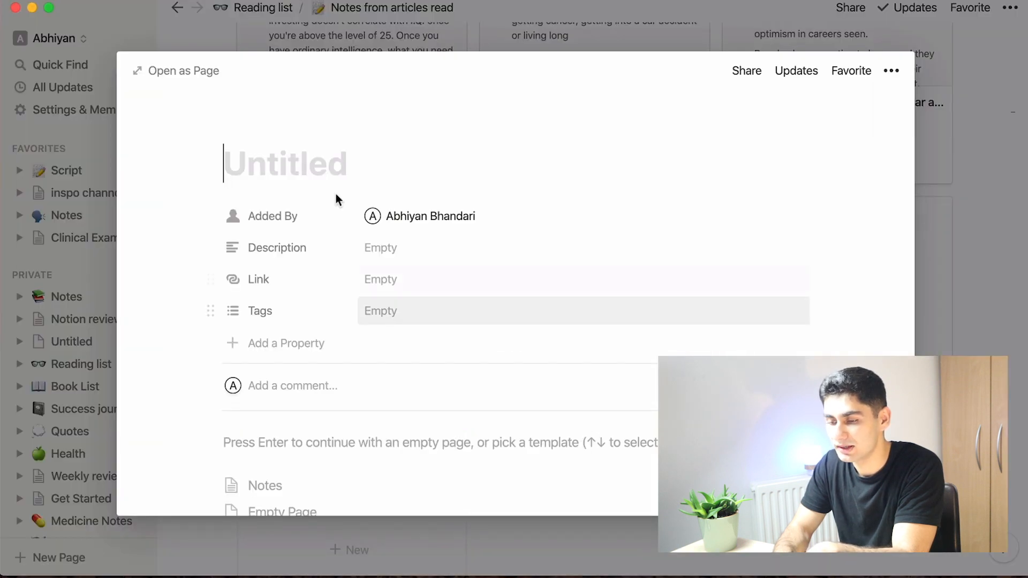
Step: Paste the Wikipedia 'Egg as food' article URL into the new entry's Link property
left_click(388, 280)
key("super+v")
left_click(794, 278)
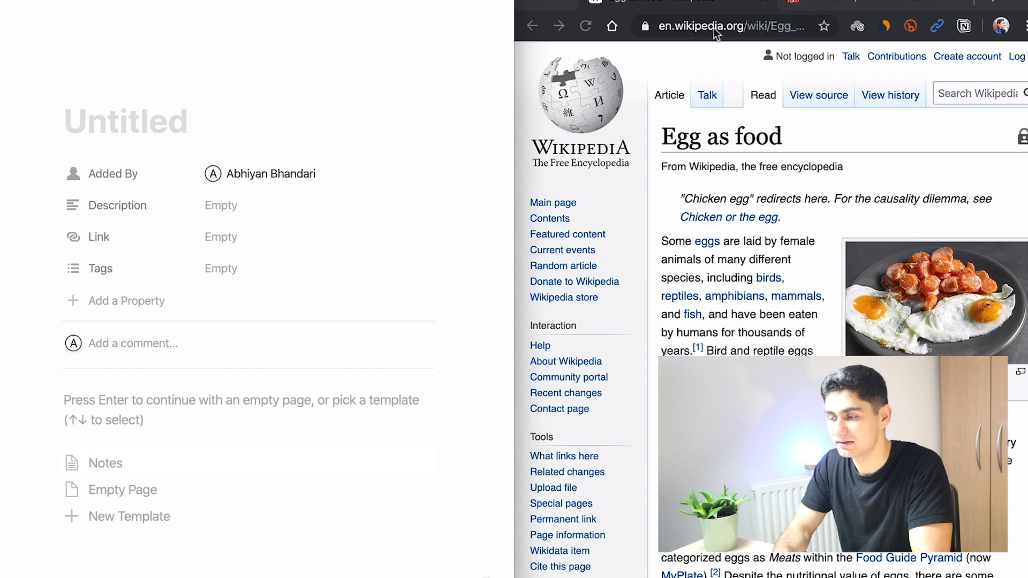
left_click(230, 239)
type("https://en.wikipedia.org/wiki/Egg_as_food")
Step: Title the new entry "Egg as a food"
left_click(168, 142)
type("Egg a")
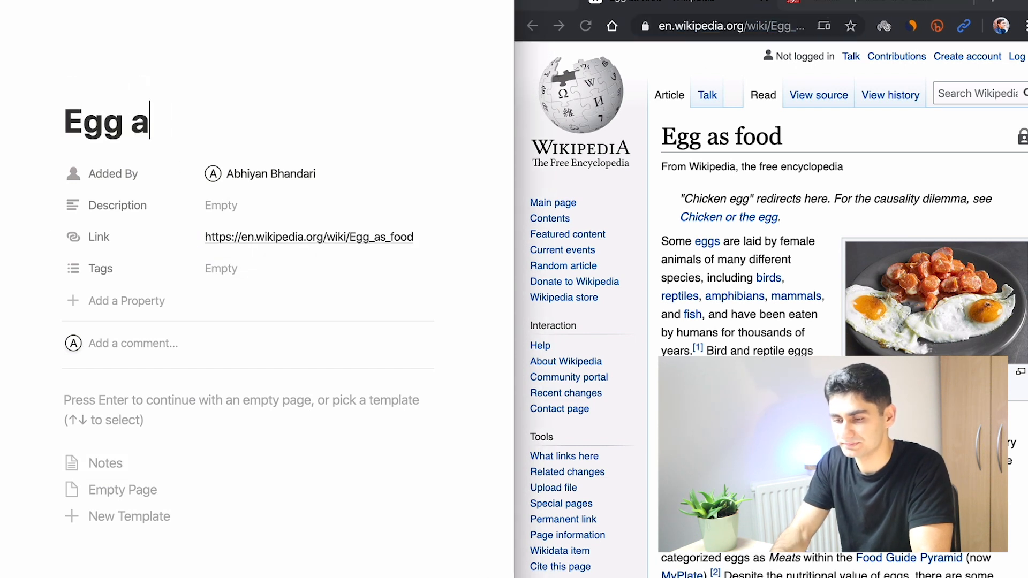
type("s a food")
Step: Tag the entry Marketing and set its Description to "yummmmy"
left_click(221, 268)
left_click(268, 293)
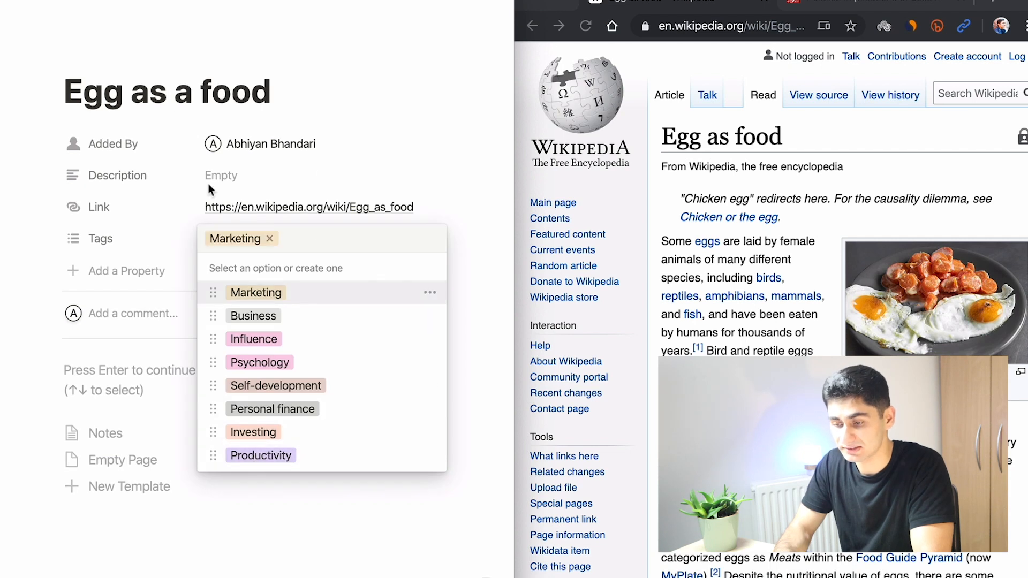
left_click(215, 177)
type("yummmmy")
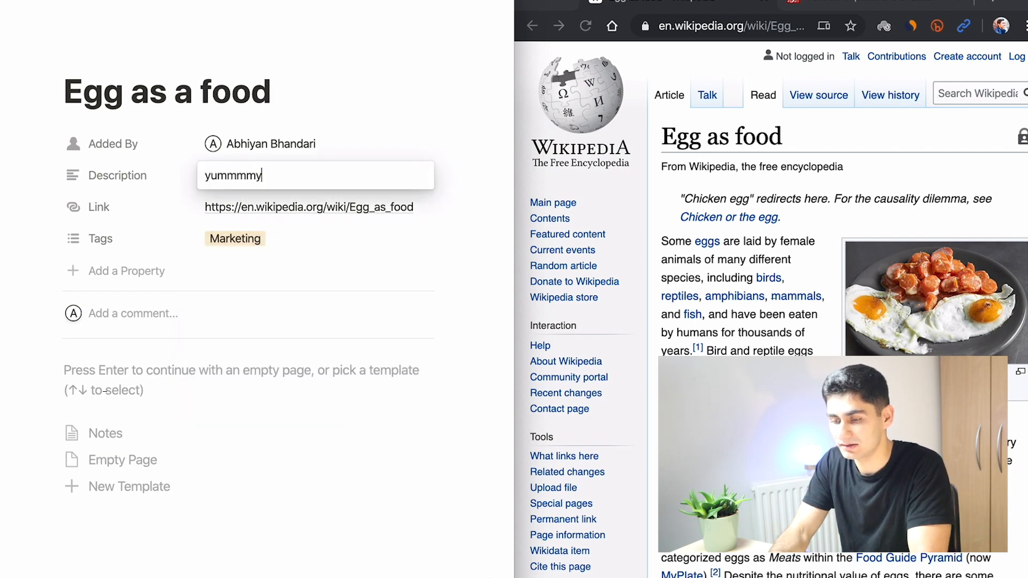
left_click(105, 391)
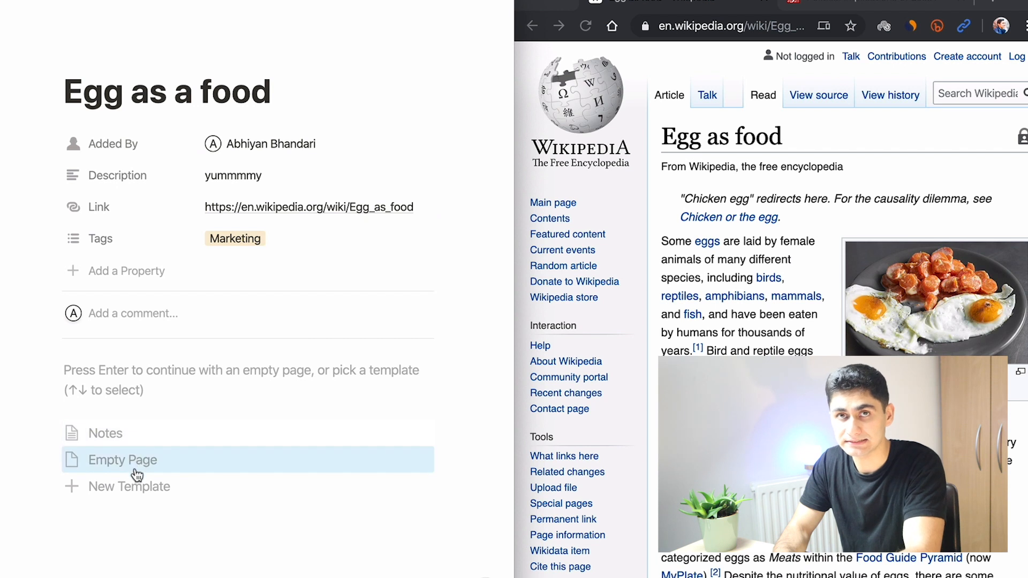
Step: Apply the Notes template and copy the Wikipedia sentence about egg yolks storing protein and choline into the first bullet
left_click(111, 431)
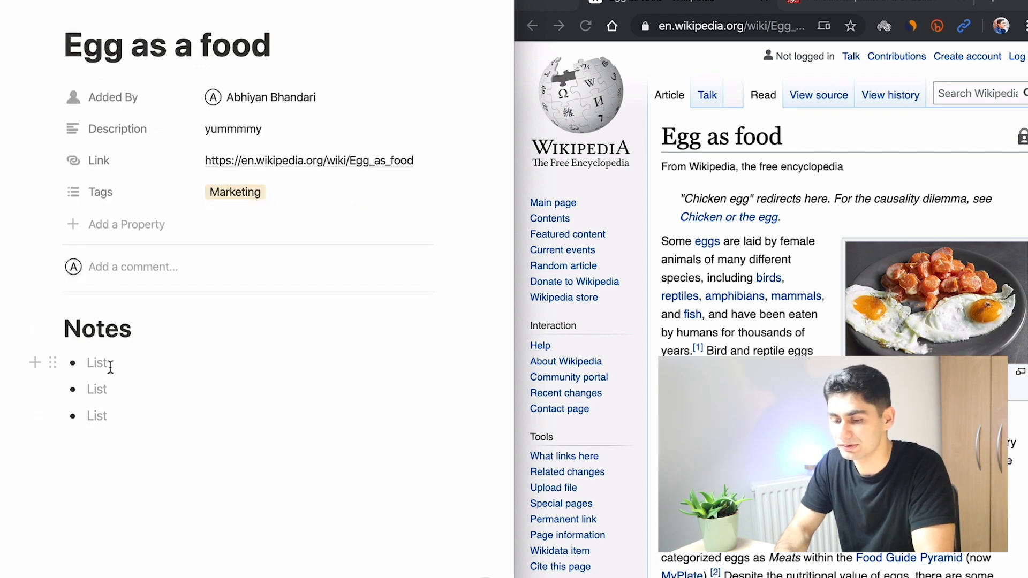
scroll(859, 330, "down", 4)
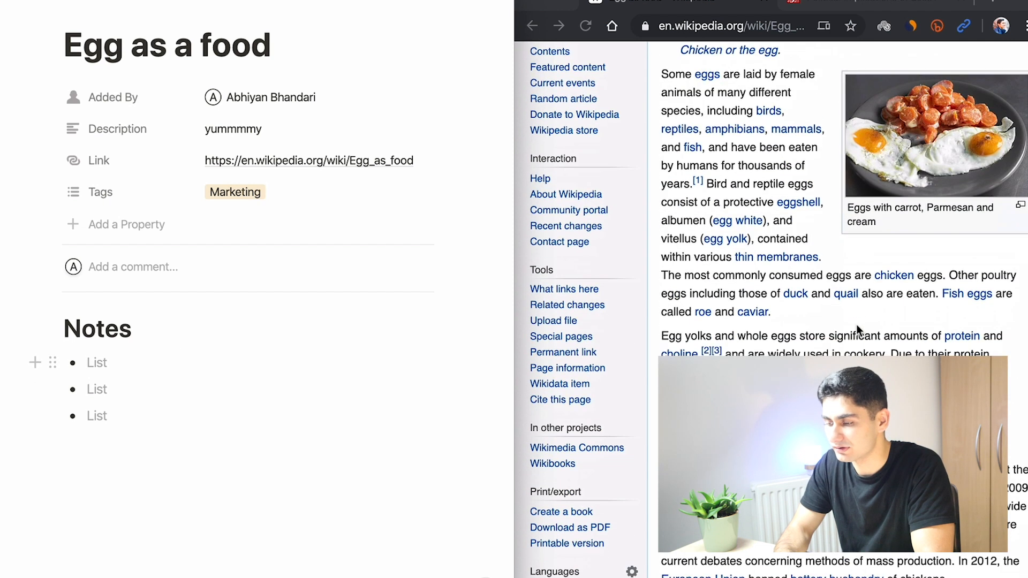
left_click(690, 277)
left_click_drag(664, 282, 693, 298)
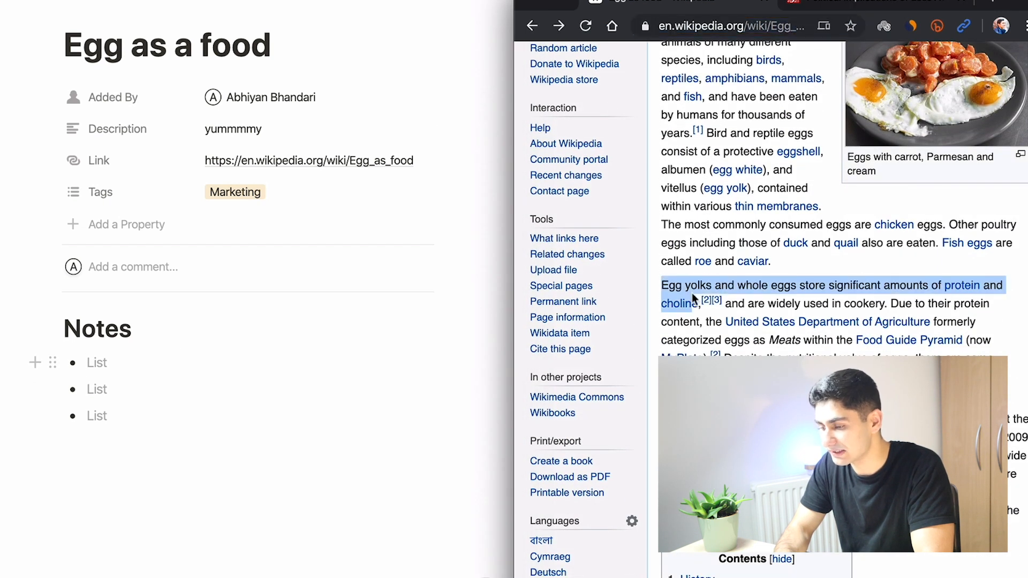
key("super+c")
left_click(249, 359)
key("super+v")
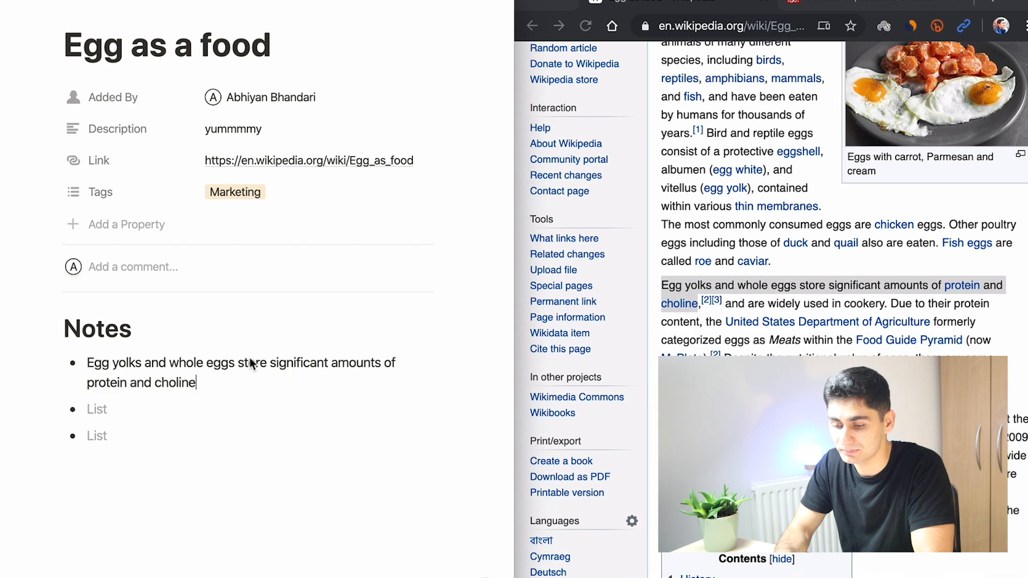
Step: Copy the Wikipedia sentence about chickens being kept widely throughout the world into the second bullet
scroll(696, 171, "down", 5)
left_click_drag(662, 160, 706, 182)
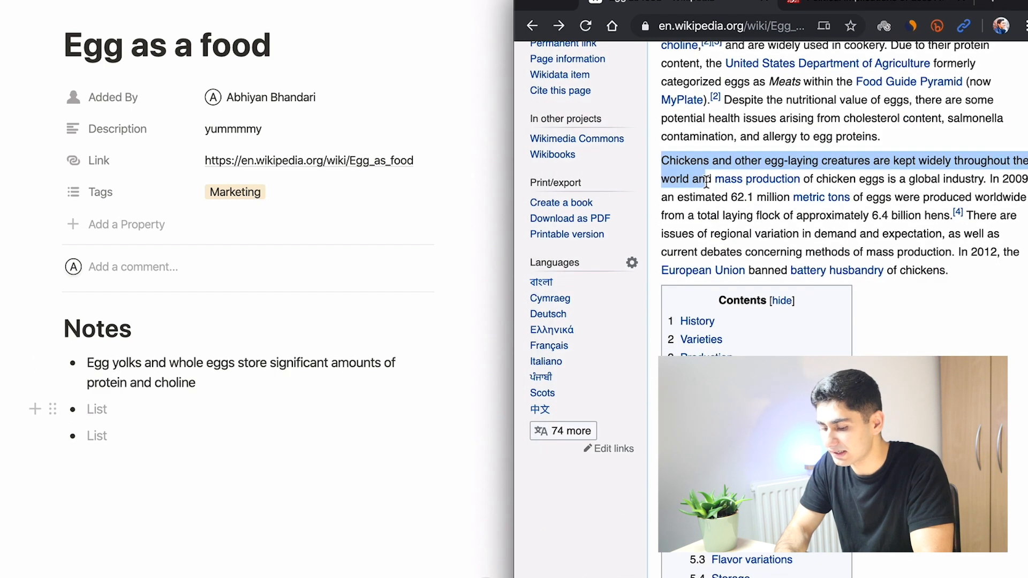
key("super+c")
left_click(141, 423)
key("super+v")
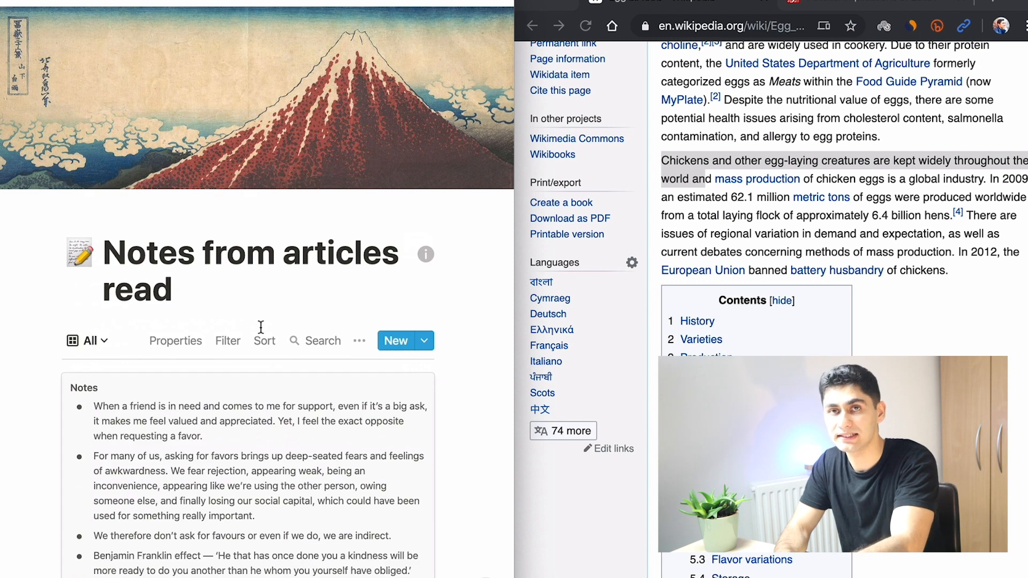
Step: Filter the 'Notes from articles read' gallery to show only entries whose Tags contain Marketing
scroll(261, 327, "down", 20)
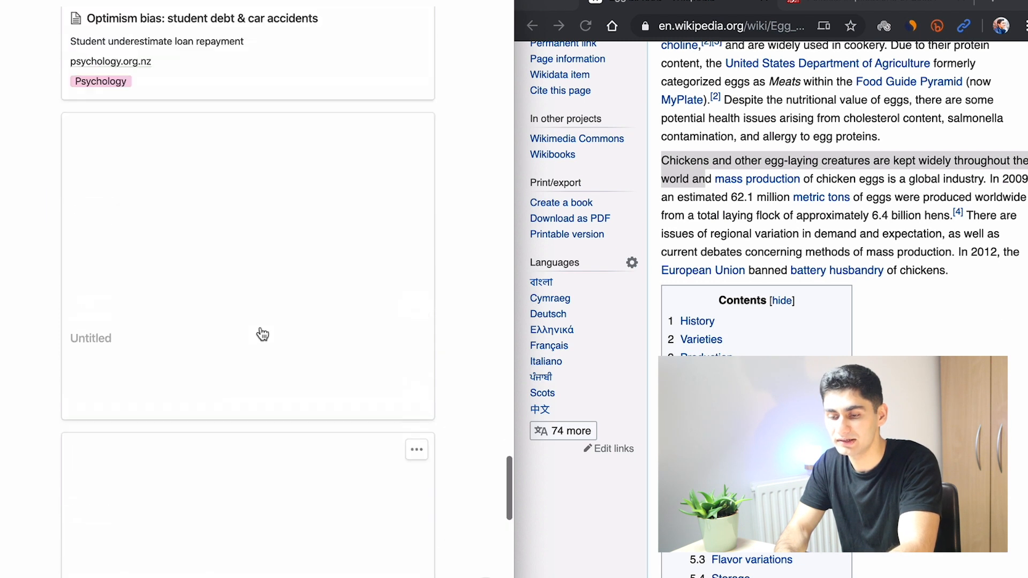
scroll(284, 273, "up", 10)
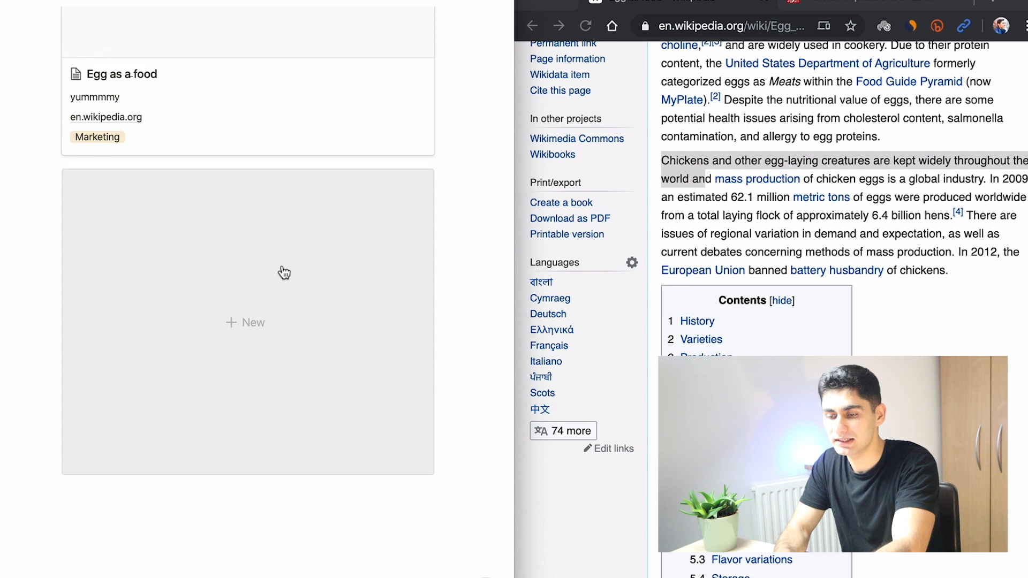
scroll(343, 189, "up", 15)
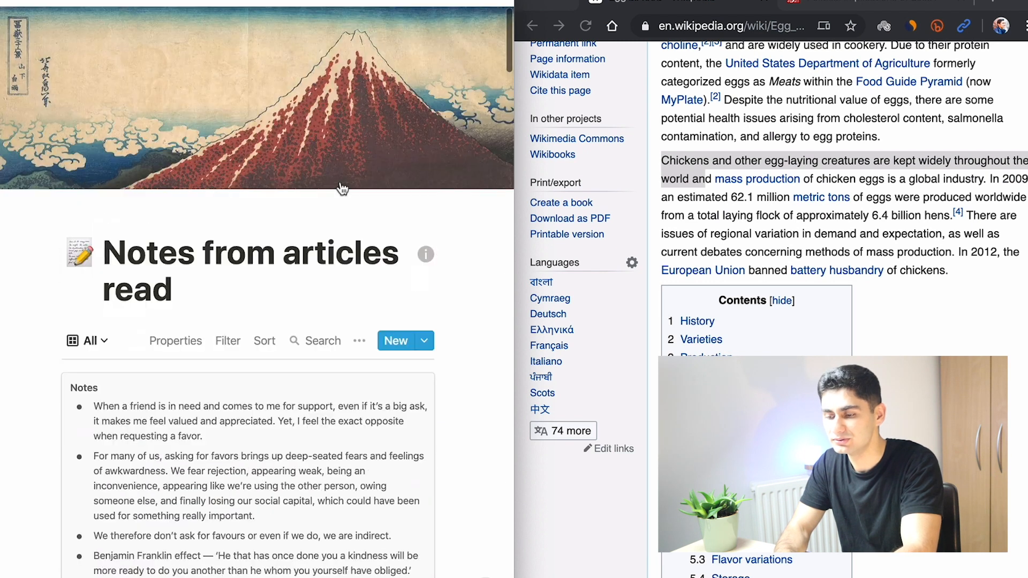
left_click(359, 341)
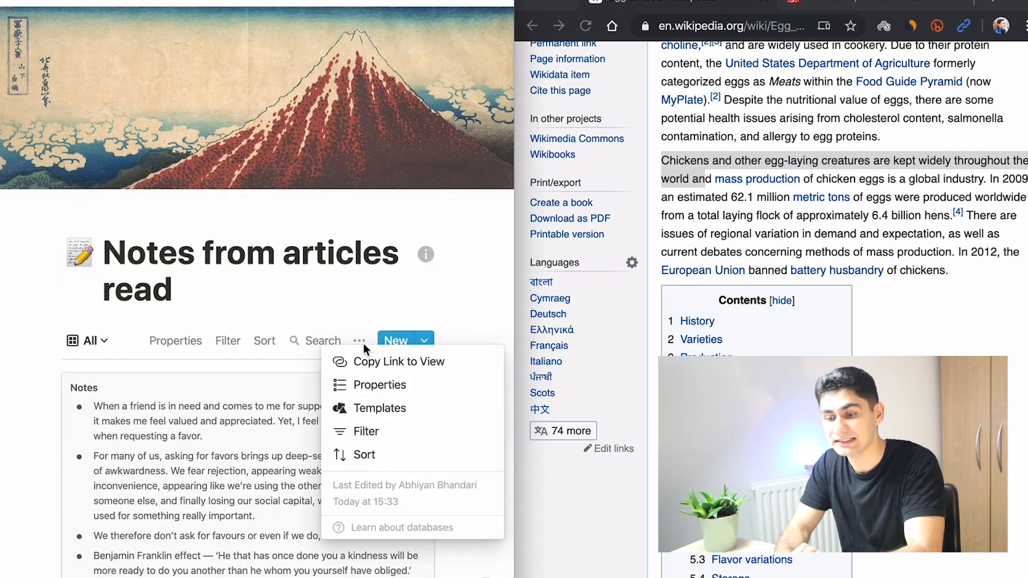
left_click(374, 435)
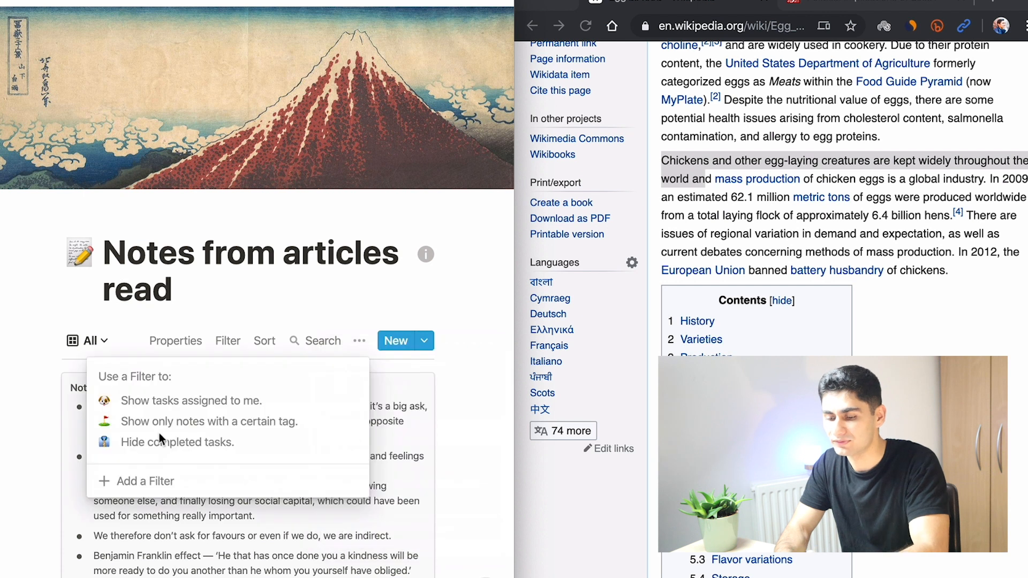
left_click(104, 484)
left_click(142, 378)
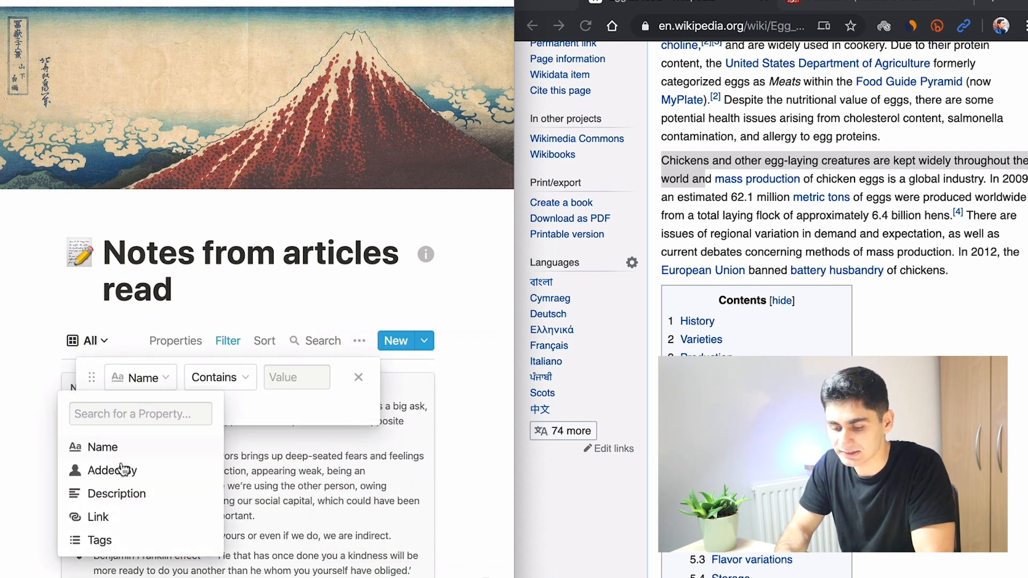
left_click(97, 539)
left_click(284, 377)
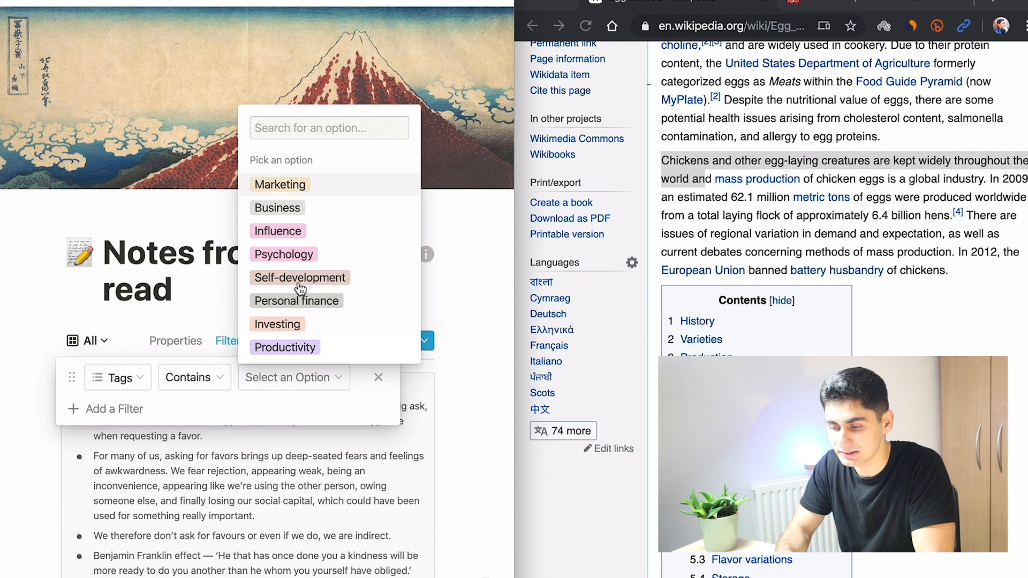
key("Return")
left_click(463, 502)
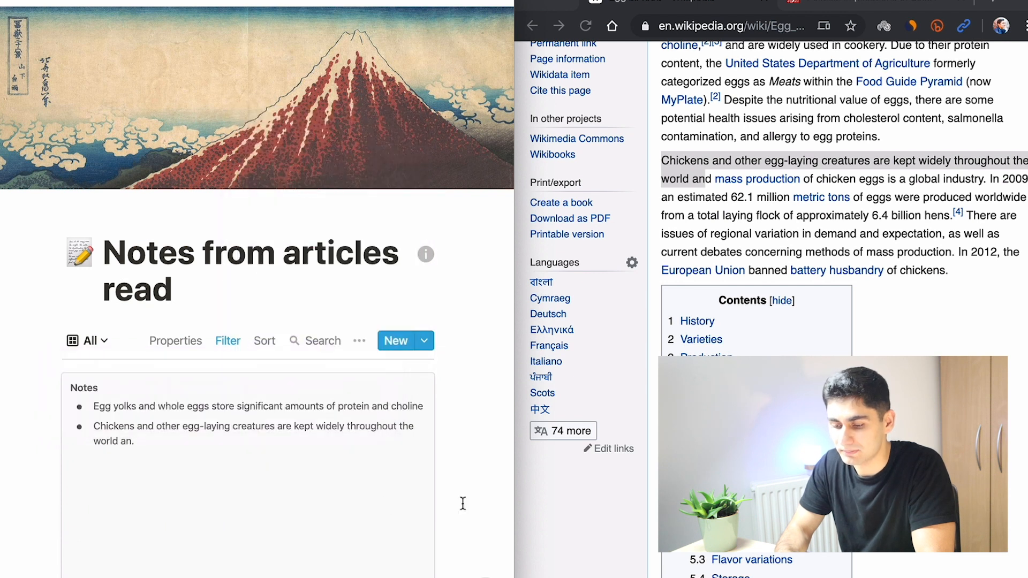
scroll(463, 503, "down", 5)
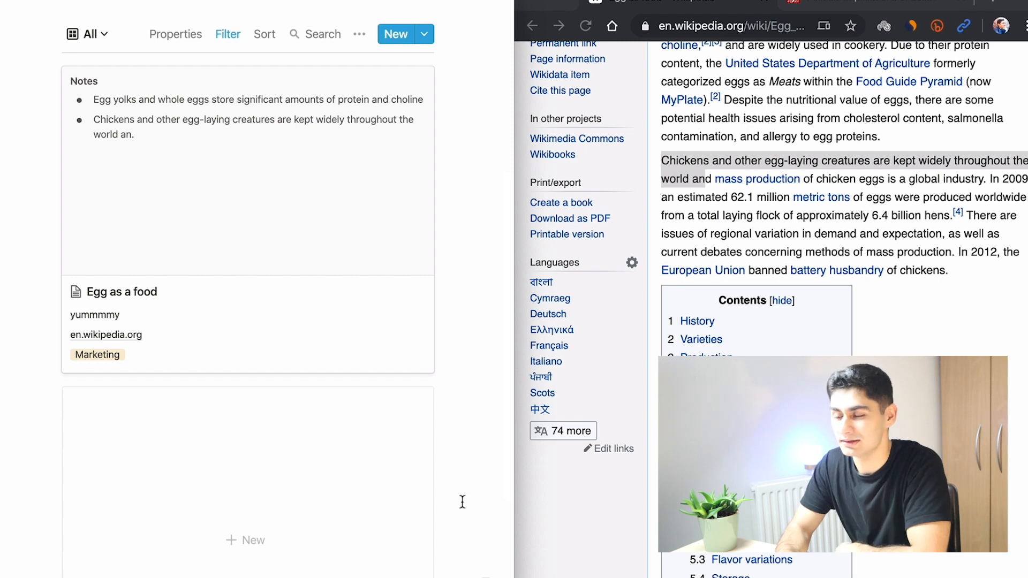
scroll(418, 362, "up", 2)
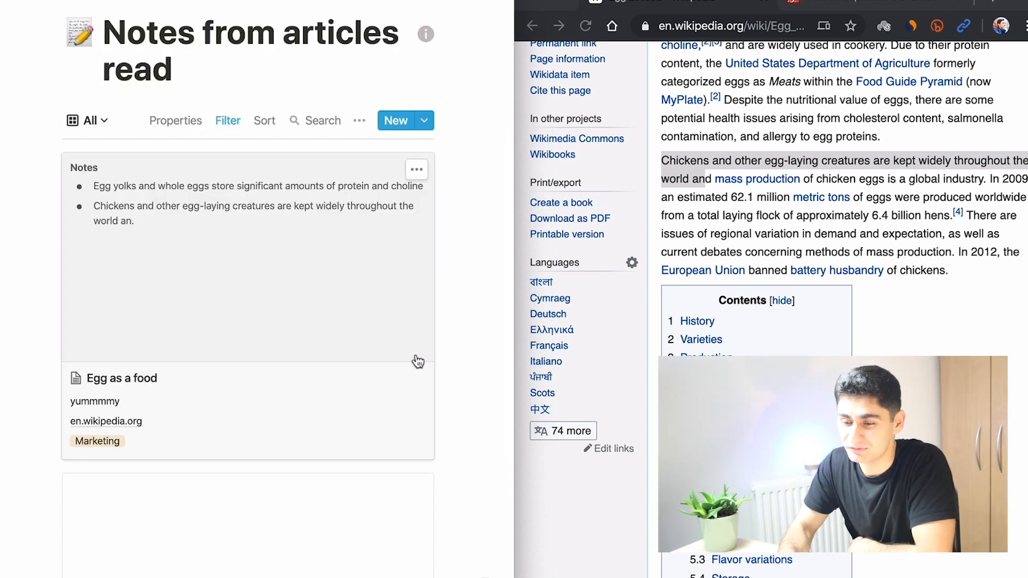
mouse_move(53, 2)
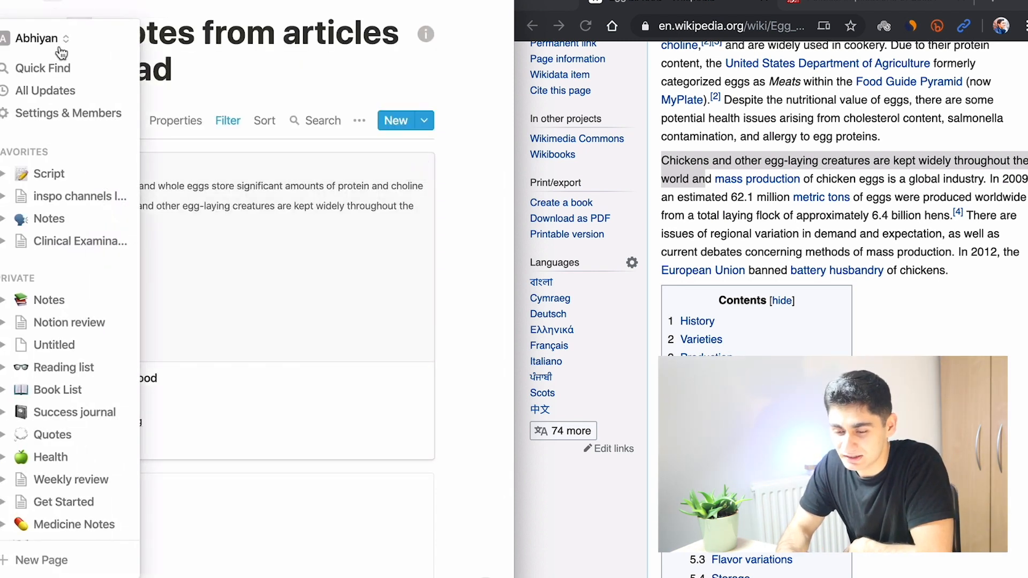
scroll(78, 355, "down", 3)
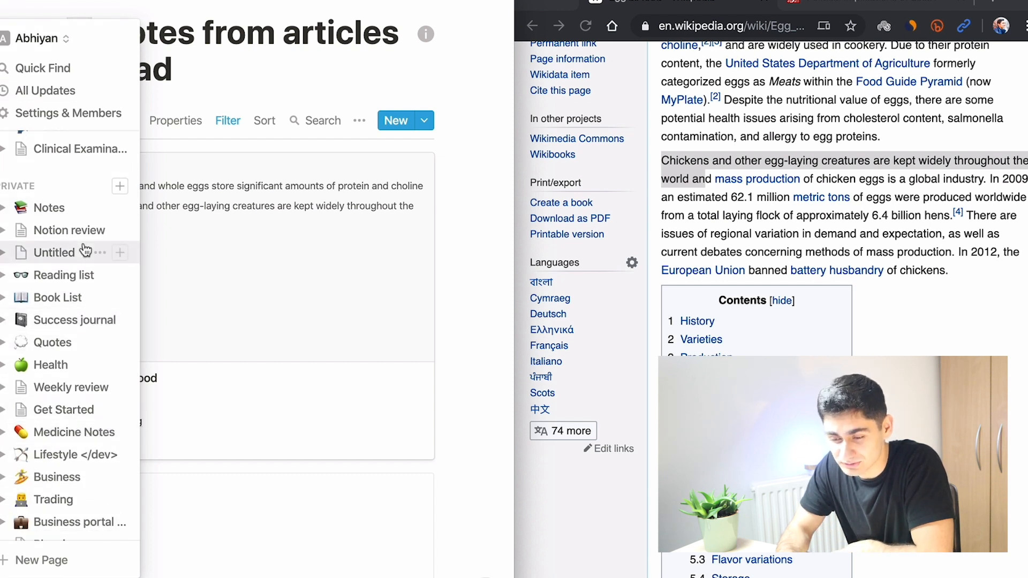
scroll(56, 301, "down", 3)
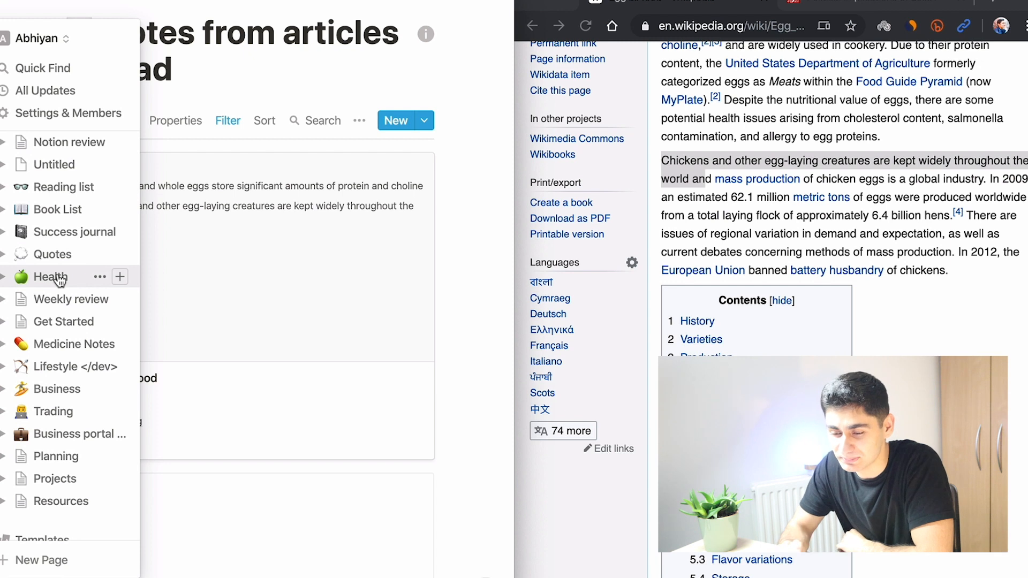